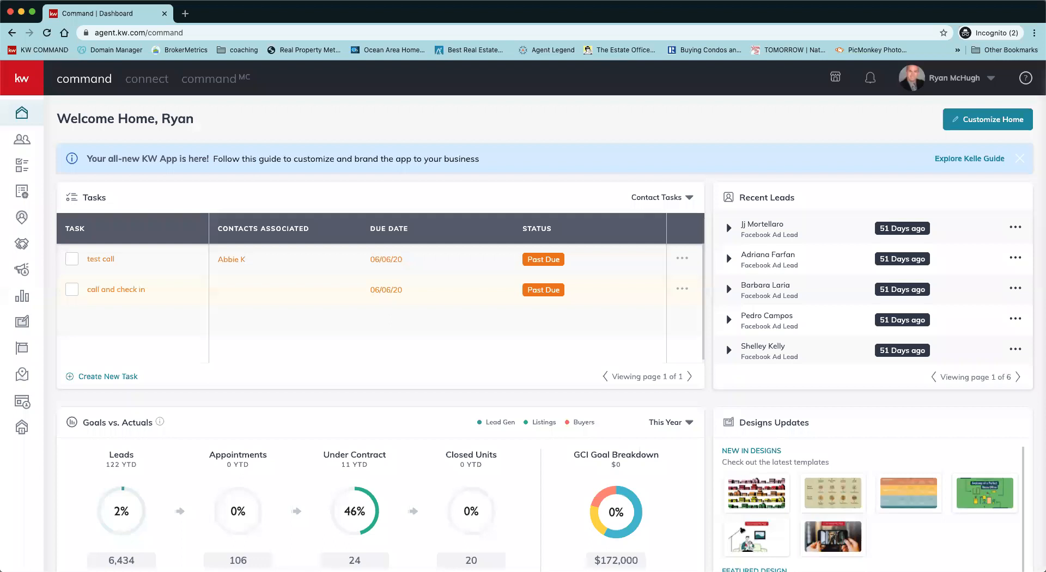
Step: Switch from the home dashboard to the Contacts list
{"action": "left_click", "coordinate": [25, 144]}
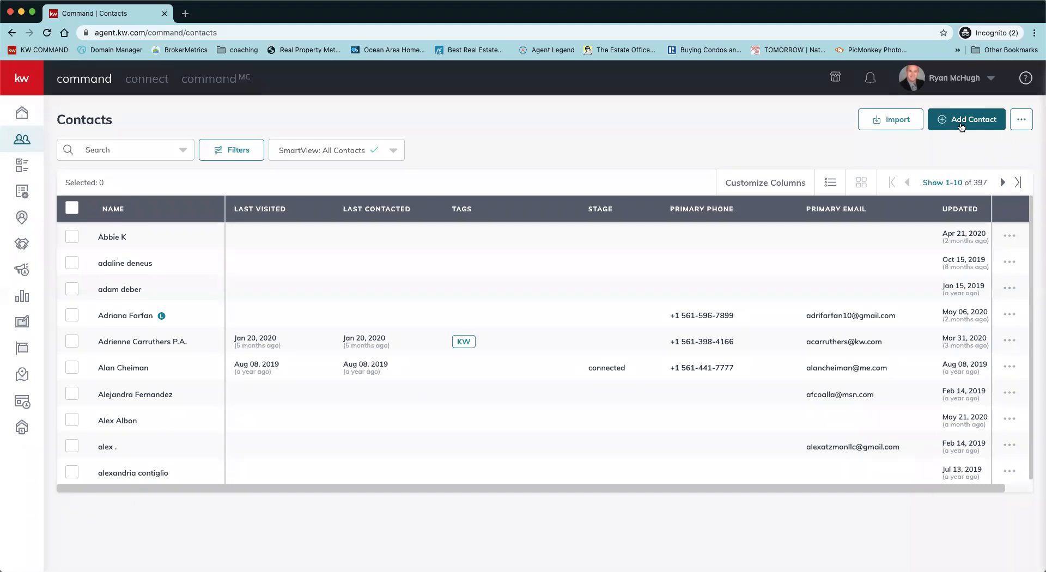
Step: Create a new contact with only the client's full name filled in
{"action": "left_click", "coordinate": [961, 125]}
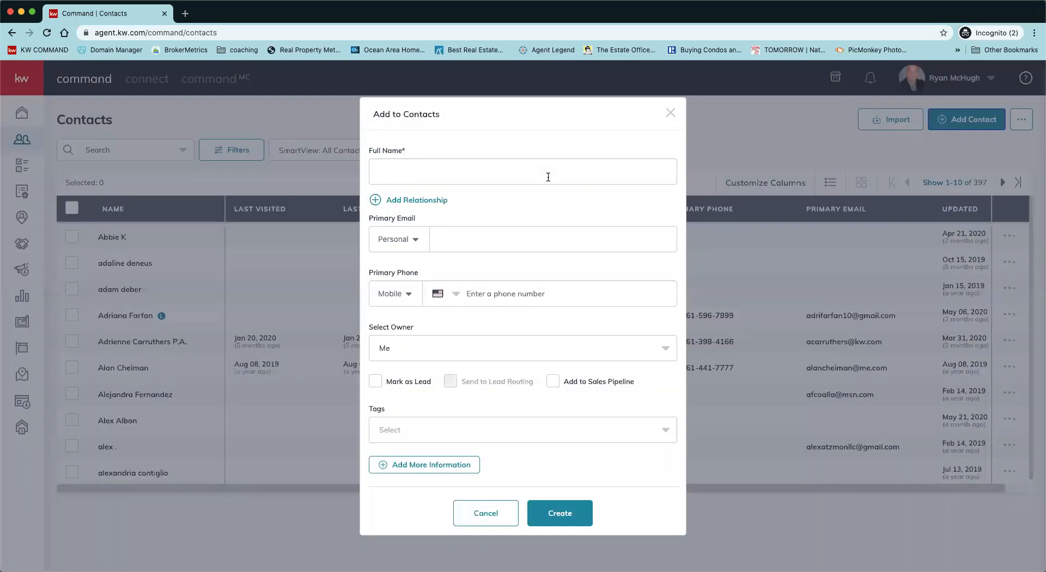
{"action": "left_click", "coordinate": [548, 177]}
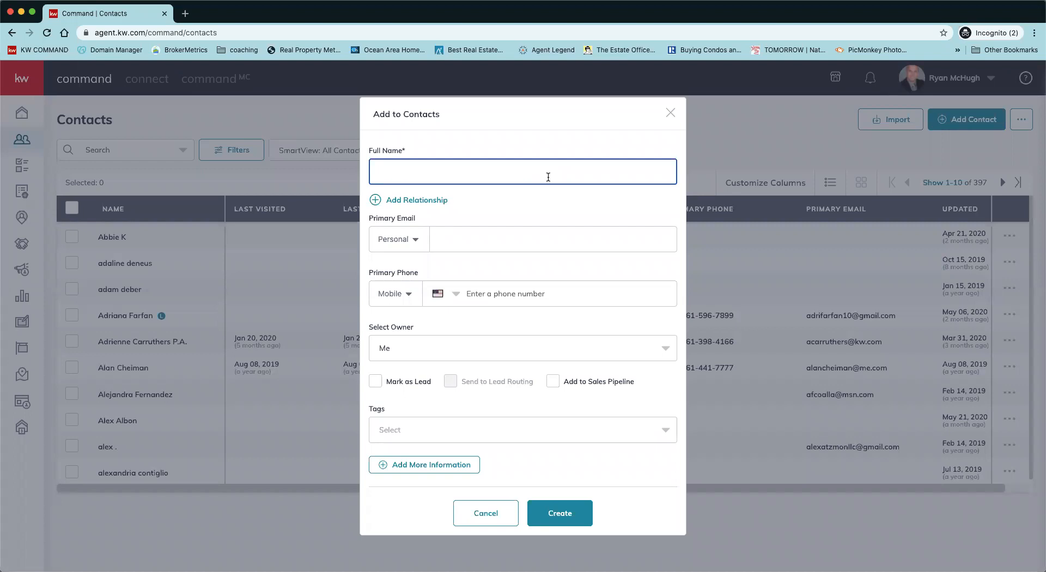
{"action": "left_click", "coordinate": [563, 519]}
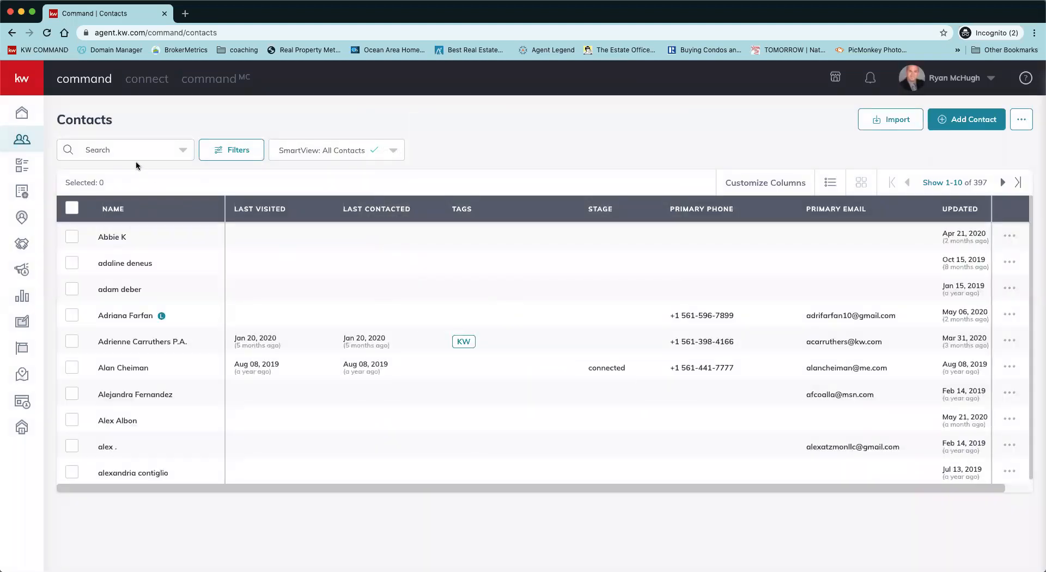
Step: Search the contacts for the new client by name and open their record
{"action": "left_click", "coordinate": [134, 152]}
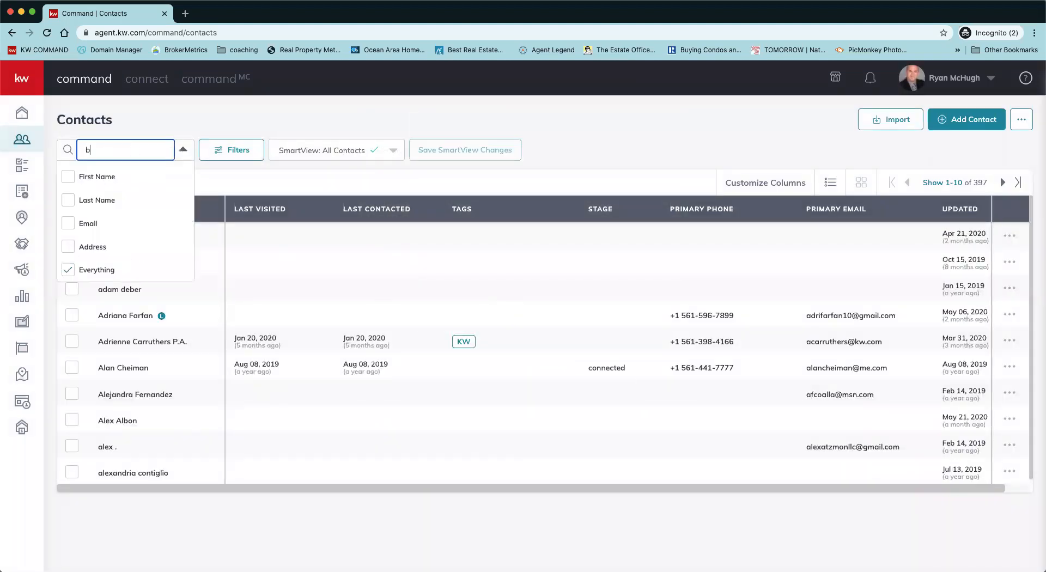
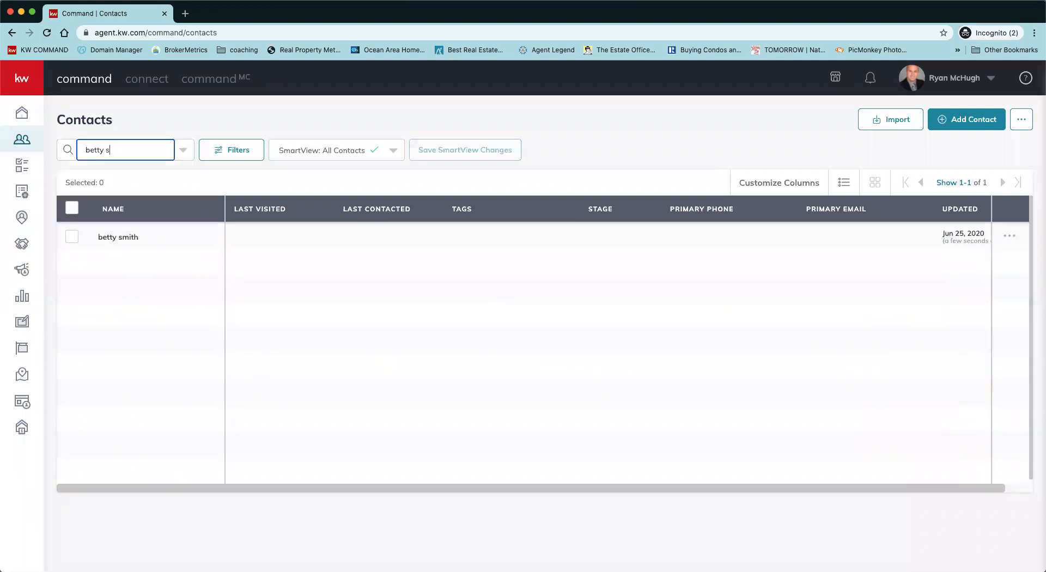
{"action": "left_click", "coordinate": [116, 238]}
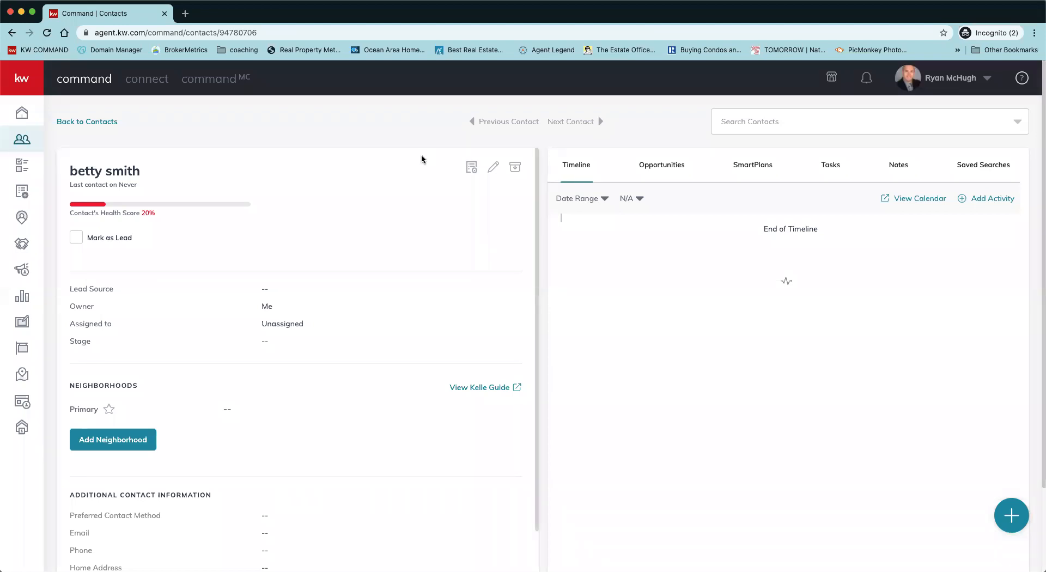
Step: Start a new opportunity for the client from their Opportunities list
{"action": "left_click", "coordinate": [650, 167]}
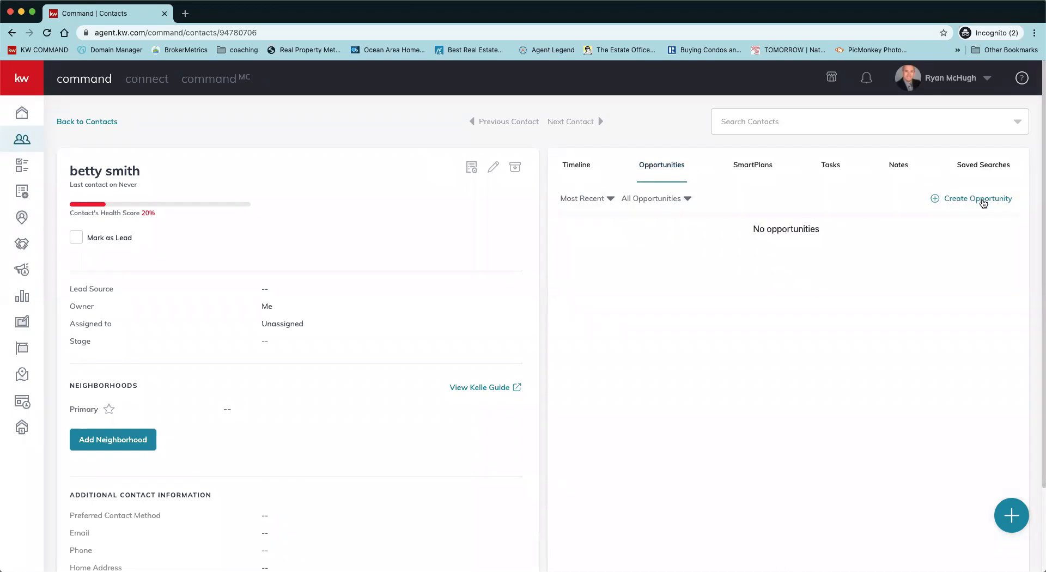
{"action": "left_click", "coordinate": [983, 204]}
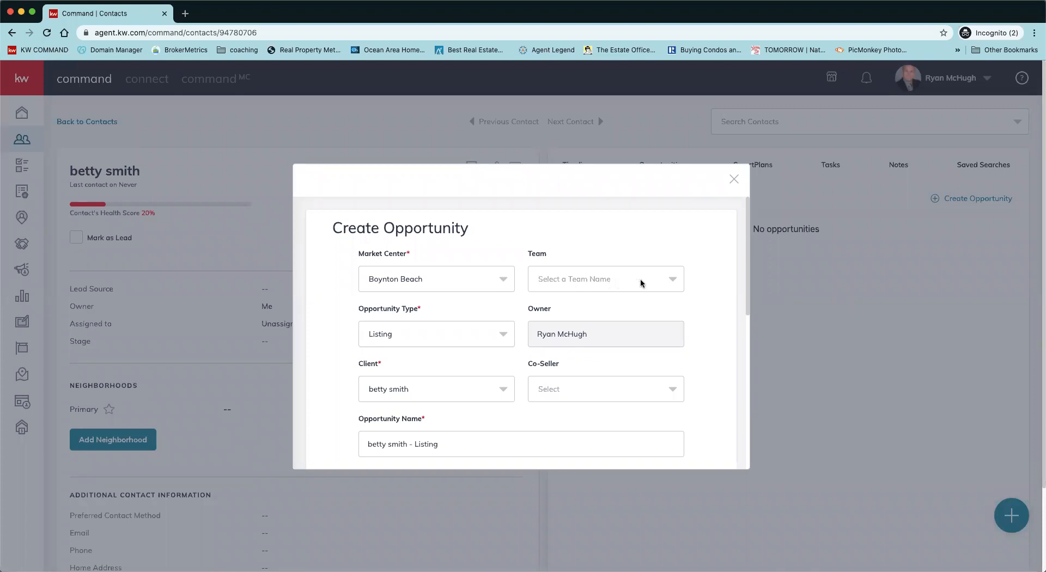
Step: Check the empty Team choices, scroll the form, and close the Create Opportunity dialog
{"action": "left_click", "coordinate": [671, 280]}
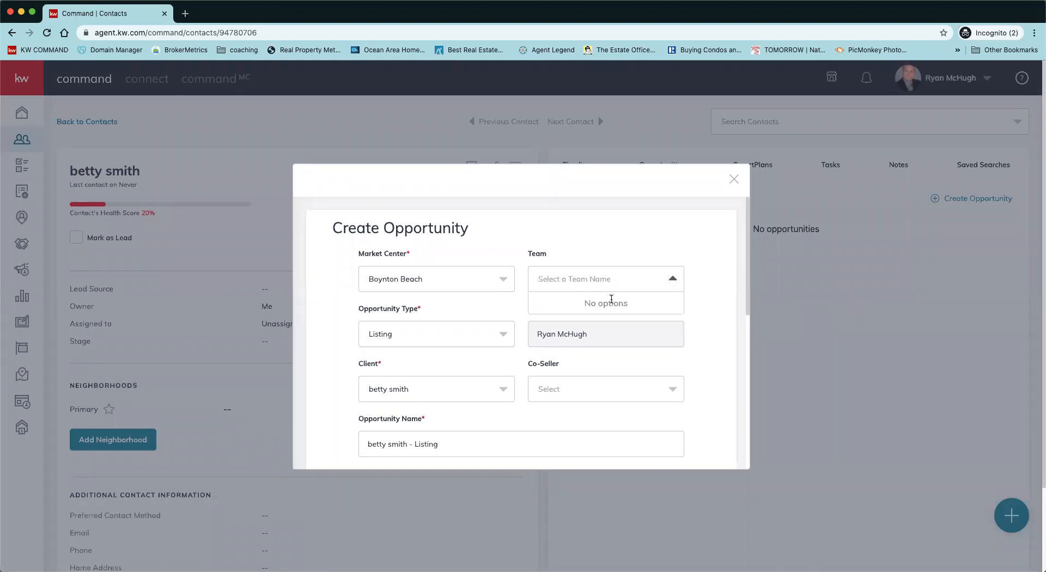
{"action": "left_click", "coordinate": [579, 244]}
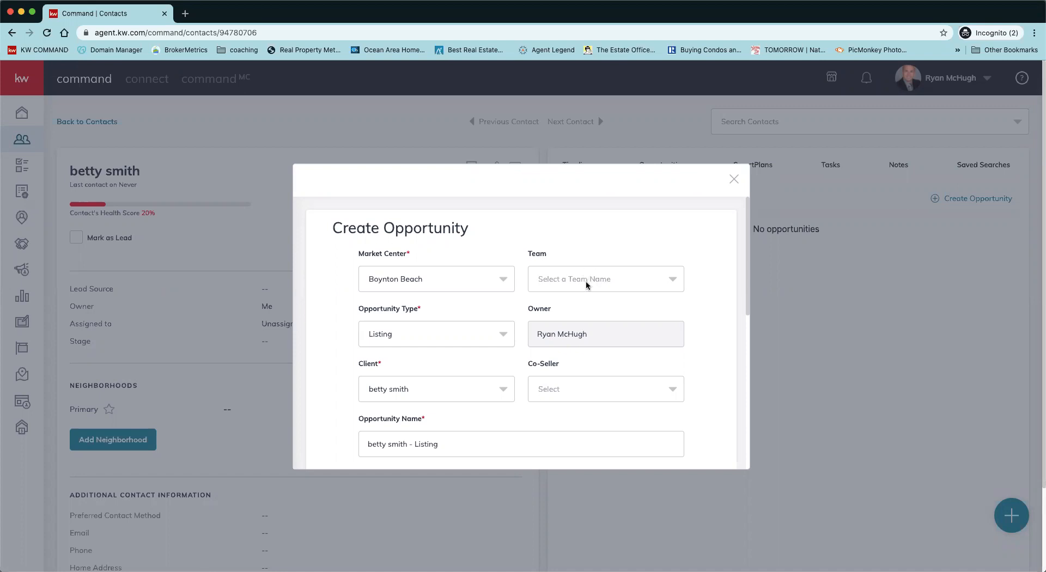
{"action": "scroll", "coordinate": [577, 246], "scroll_direction": "down", "scroll_amount": 2}
{"action": "scroll", "coordinate": [528, 267], "scroll_direction": "down", "scroll_amount": 1}
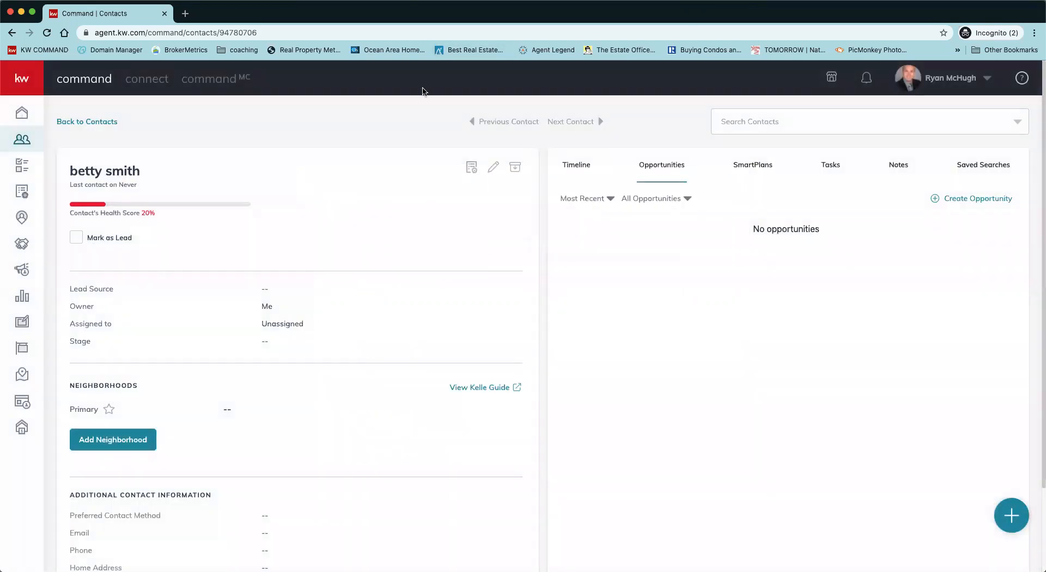
Step: Reopen the Create Opportunity form and keep Listing as the opportunity type
{"action": "left_click", "coordinate": [960, 204]}
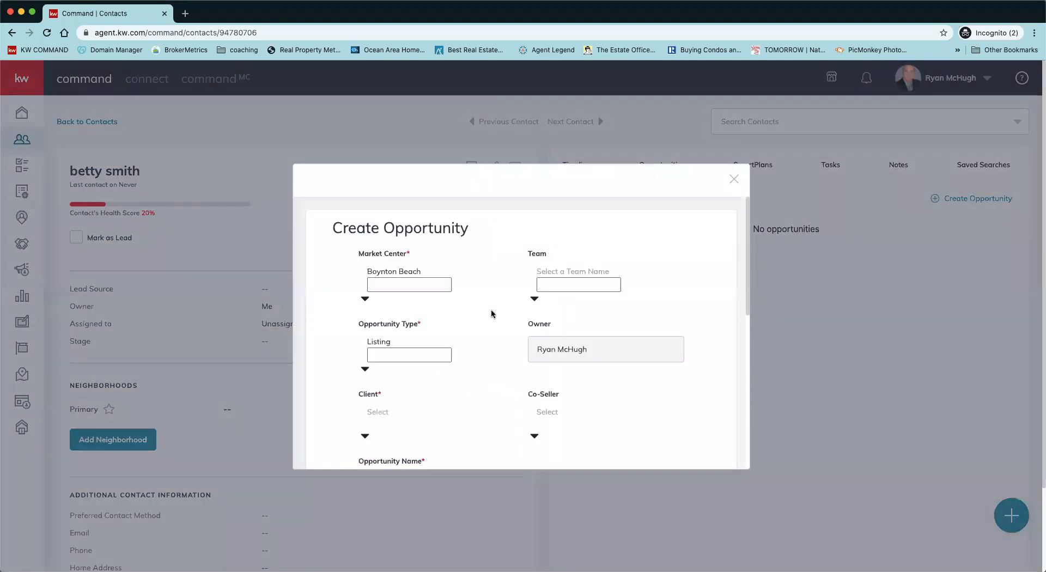
{"action": "scroll", "coordinate": [502, 307], "scroll_direction": "down", "scroll_amount": 2}
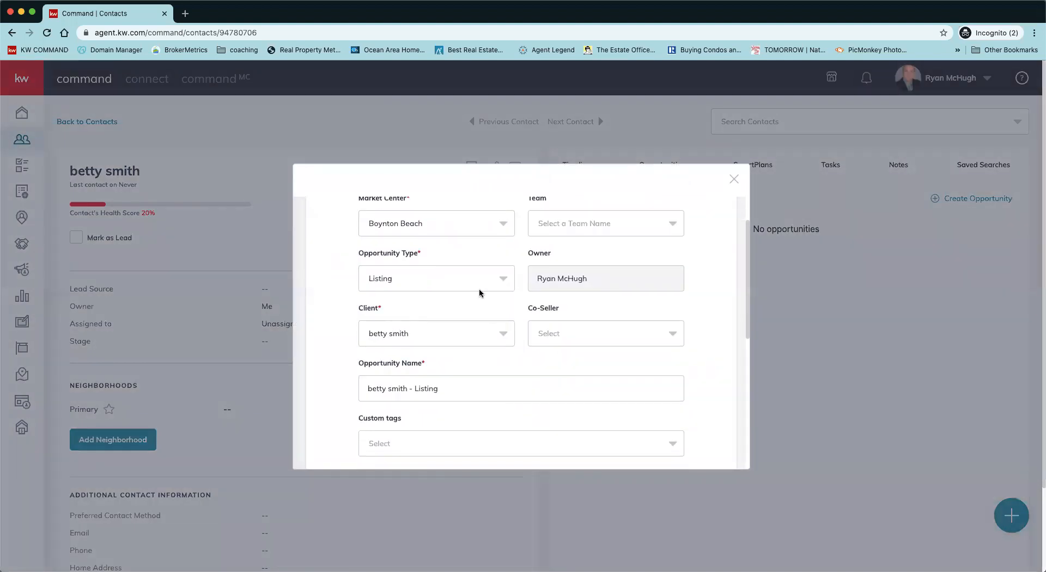
{"action": "left_click", "coordinate": [469, 278]}
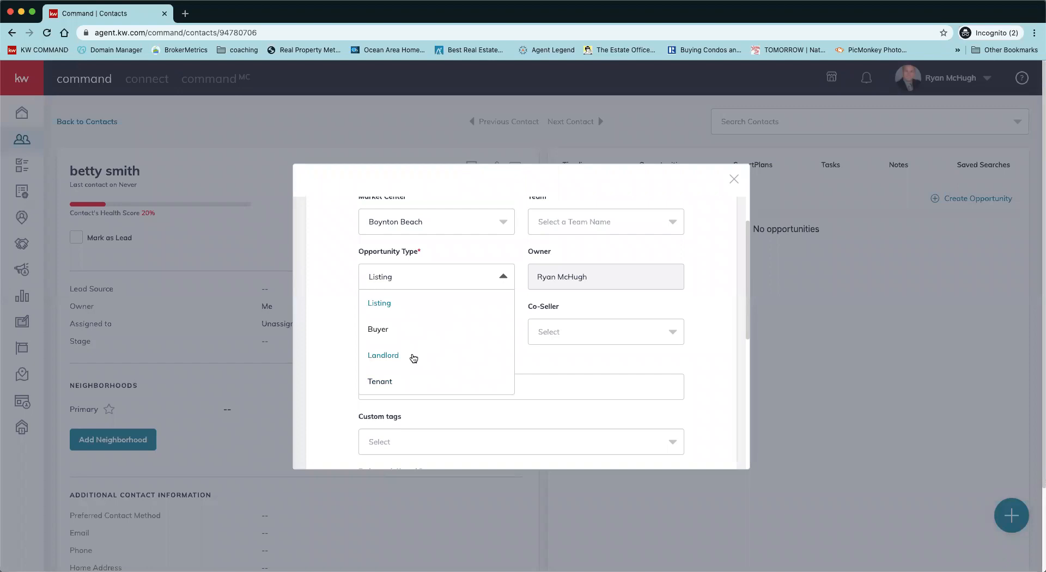
{"action": "left_click", "coordinate": [397, 306]}
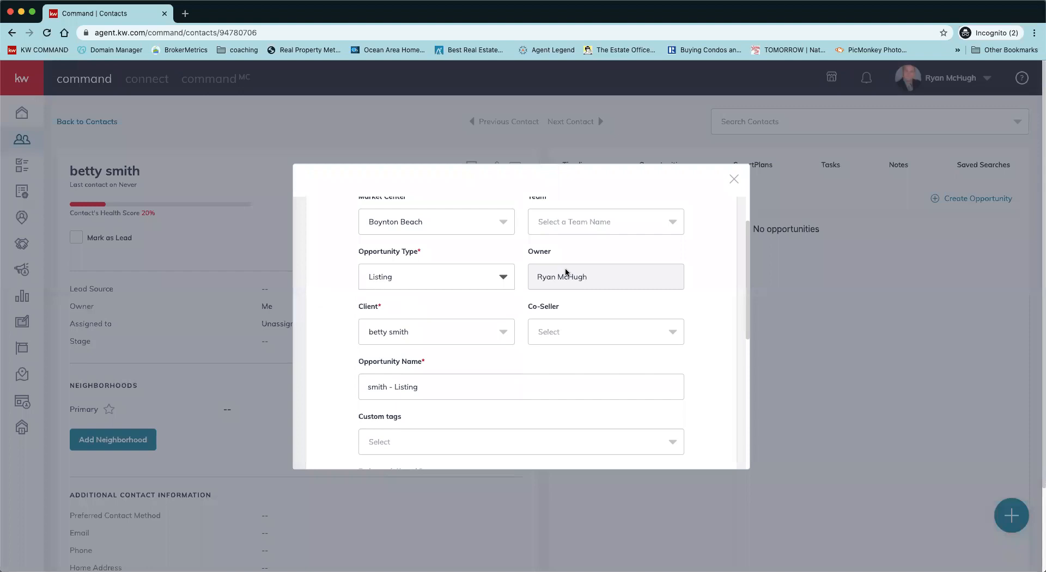
{"action": "scroll", "coordinate": [514, 313], "scroll_direction": "down", "scroll_amount": 1}
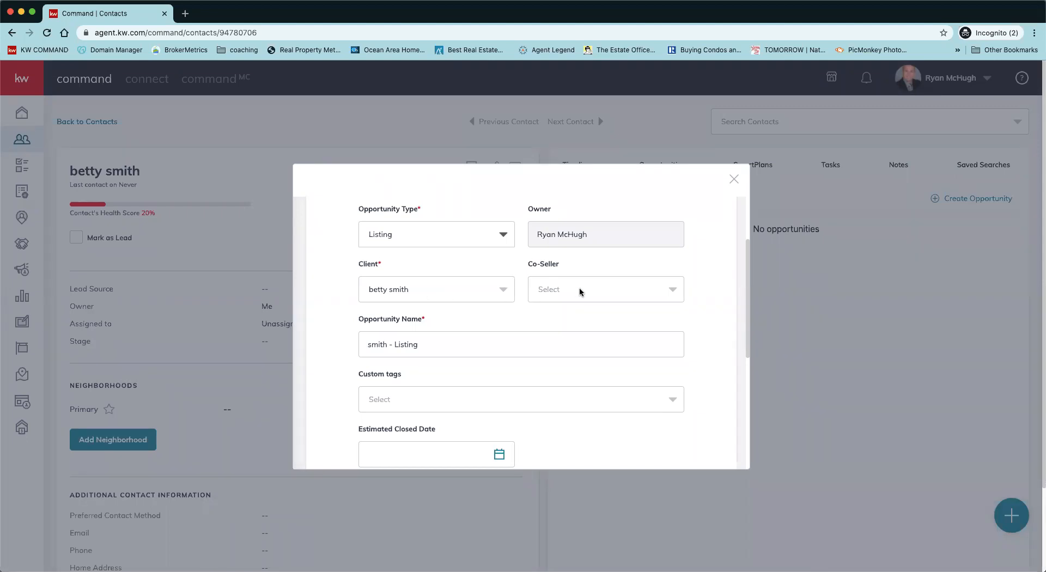
Step: Append the property's street address to the opportunity name, correcting the misspelled street word
{"action": "scroll", "coordinate": [524, 313], "scroll_direction": "up", "scroll_amount": 3}
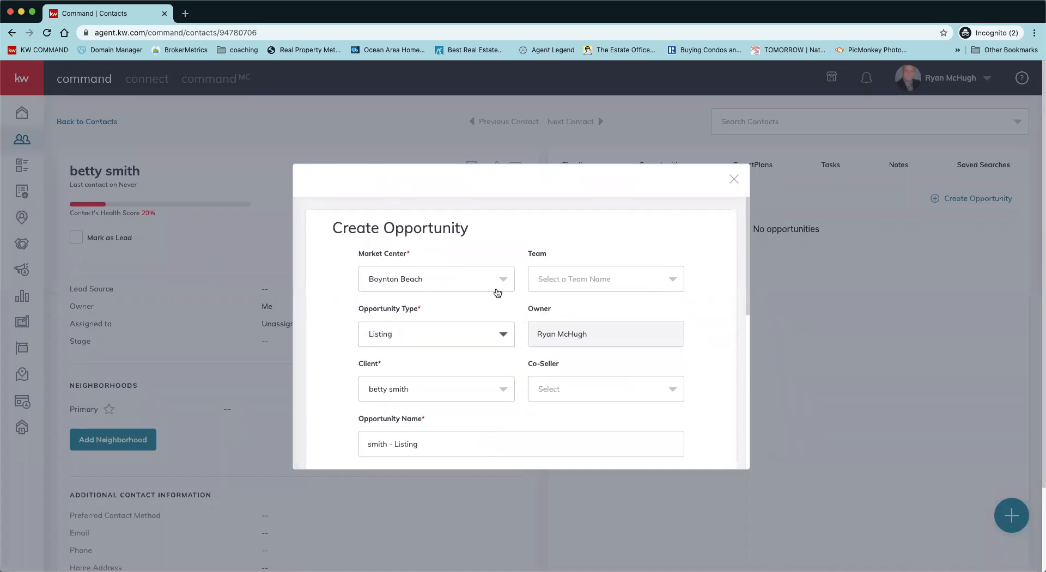
{"action": "scroll", "coordinate": [678, 362], "scroll_direction": "down", "scroll_amount": 2}
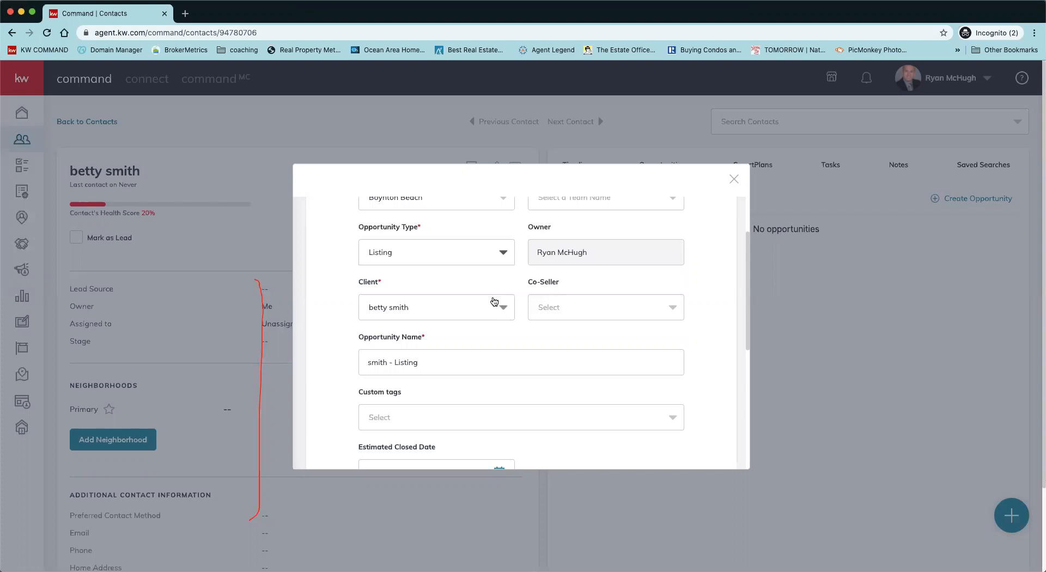
{"action": "scroll", "coordinate": [483, 338], "scroll_direction": "down", "scroll_amount": 3}
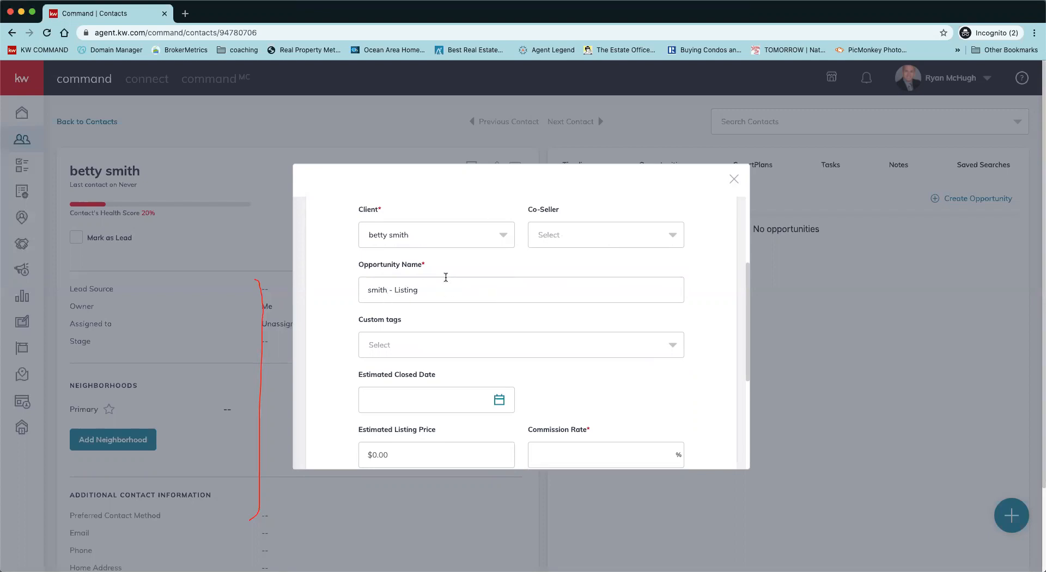
{"action": "left_click", "coordinate": [467, 295]}
{"action": "type", "text": "- 12"}
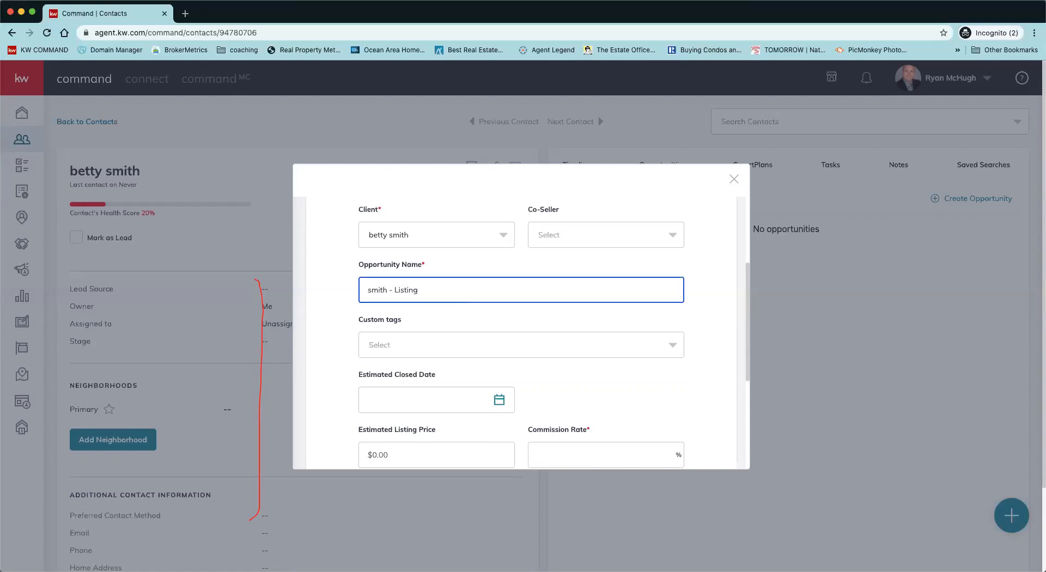
{"action": "type", "text": "3 mian street"}
{"action": "double_click", "coordinate": [450, 290]}
{"action": "type", "text": "main"}
Step: Check the Custom tags list, find no choices, and dismiss it
{"action": "left_click", "coordinate": [452, 347]}
{"action": "left_click", "coordinate": [490, 319]}
{"action": "scroll", "coordinate": [482, 341], "scroll_direction": "down", "scroll_amount": 1}
{"action": "scroll", "coordinate": [481, 342], "scroll_direction": "down", "scroll_amount": 1}
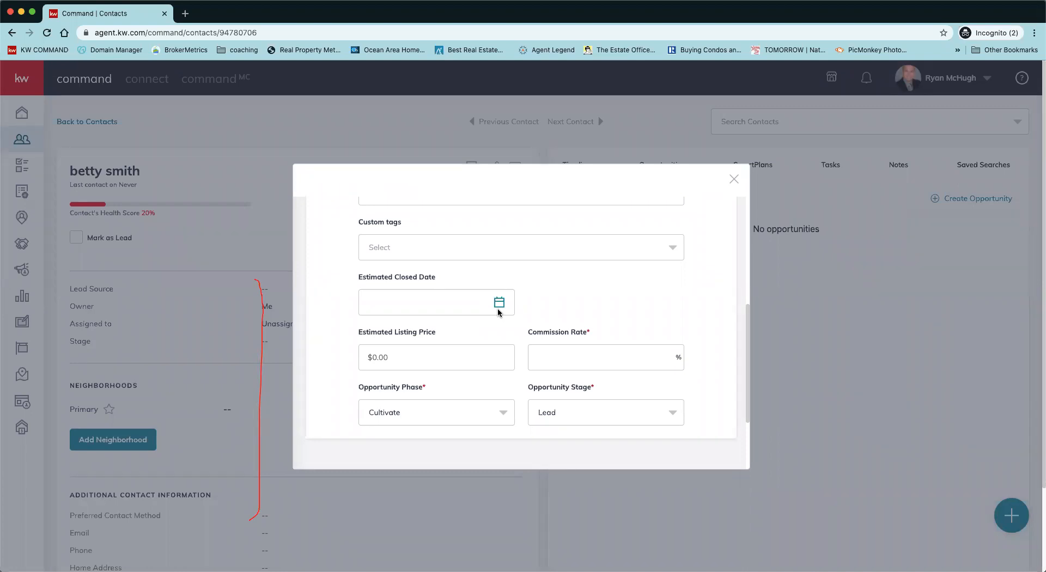
Step: Set the estimated closed date to 7/31/2020 and enter a 300,000 listing price
{"action": "left_click", "coordinate": [500, 306]}
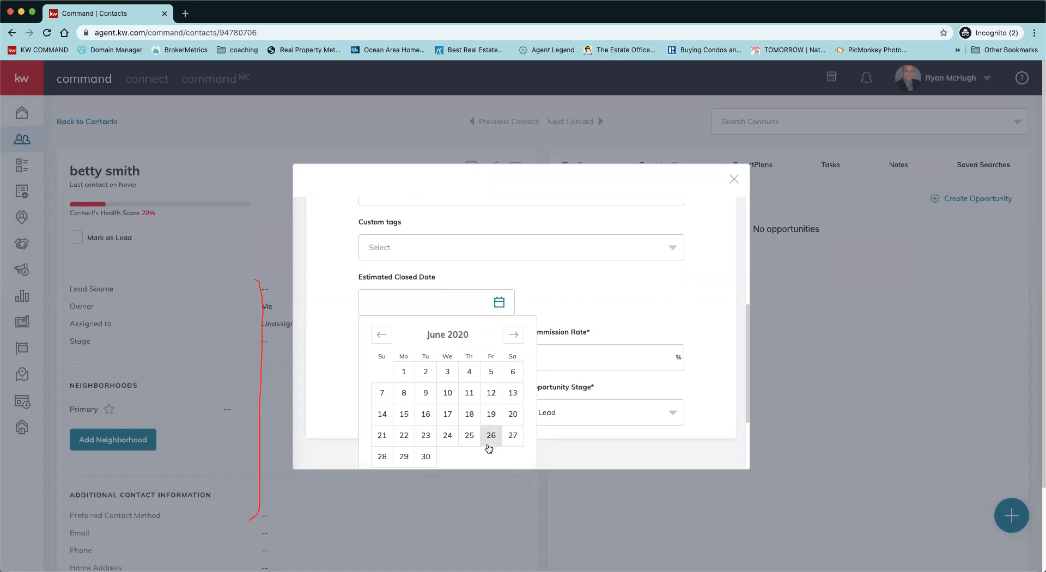
{"action": "left_click", "coordinate": [513, 335]}
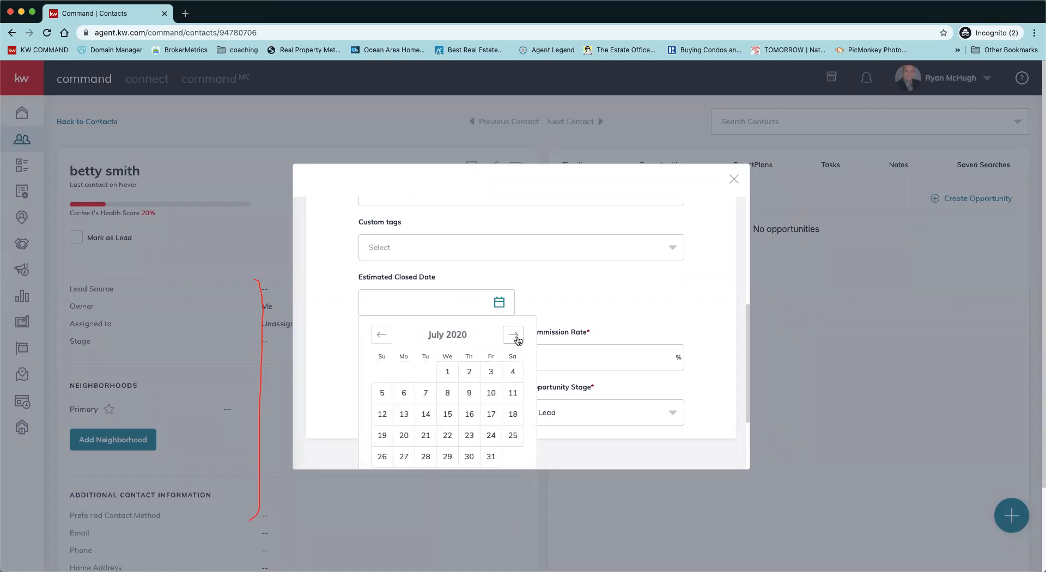
{"action": "left_click", "coordinate": [491, 456]}
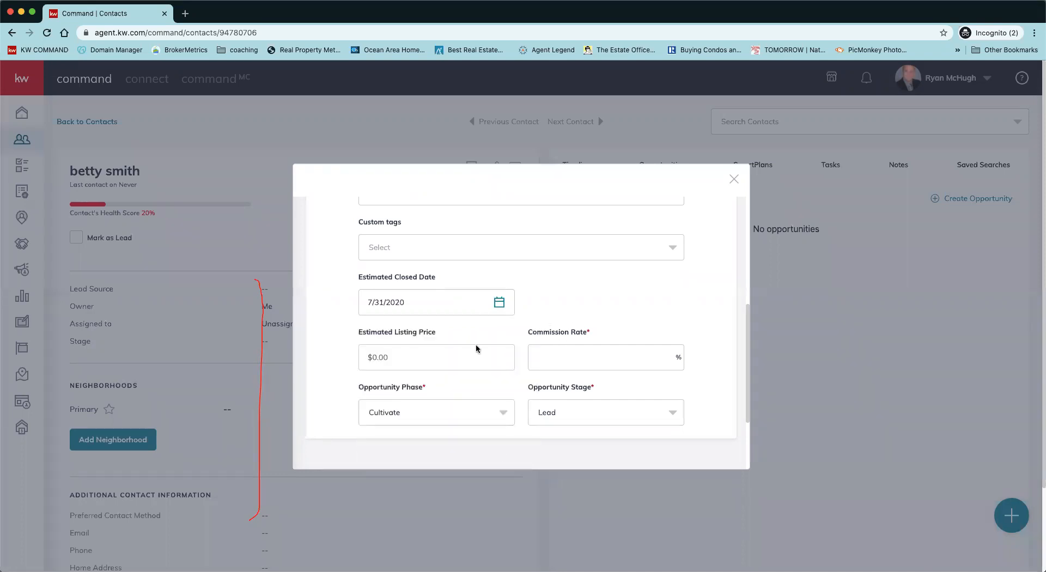
{"action": "left_click", "coordinate": [426, 360]}
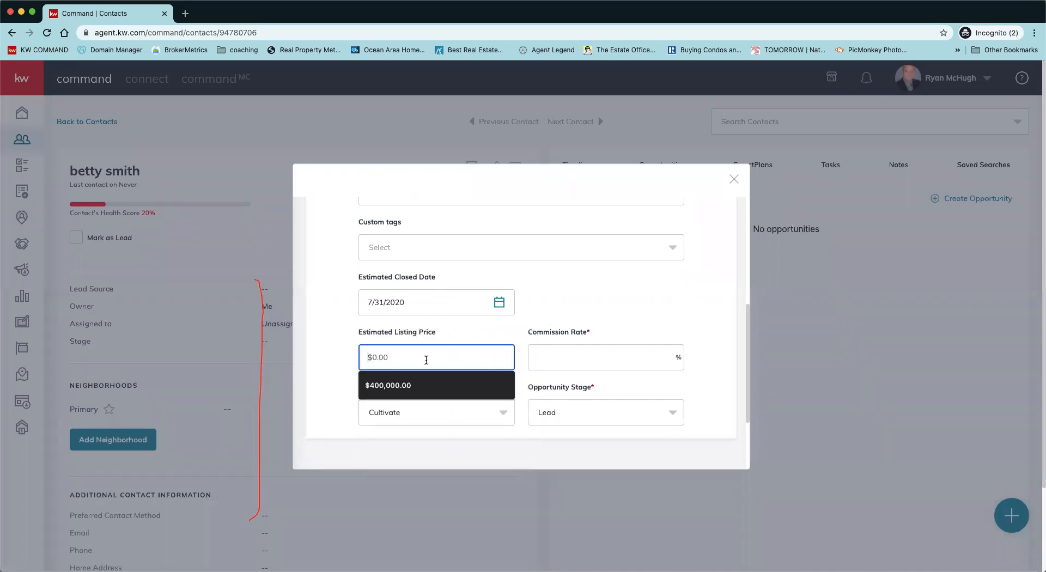
{"action": "type", "text": "3"}
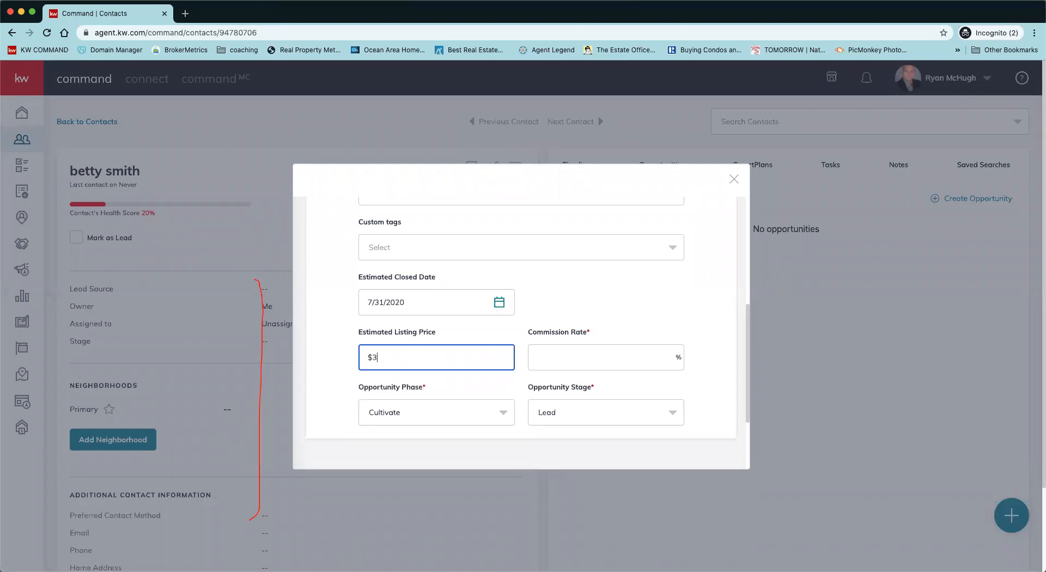
{"action": "type", "text": "00,000"}
Step: Enter a 3% commission rate for the opportunity
{"action": "left_click", "coordinate": [628, 361]}
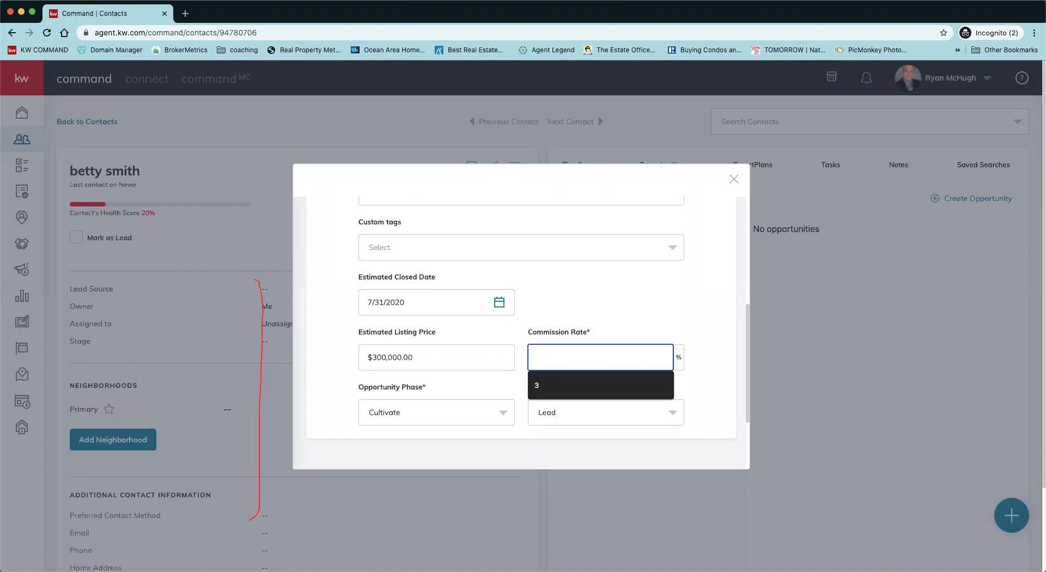
{"action": "type", "text": "3"}
{"action": "left_click", "coordinate": [623, 315]}
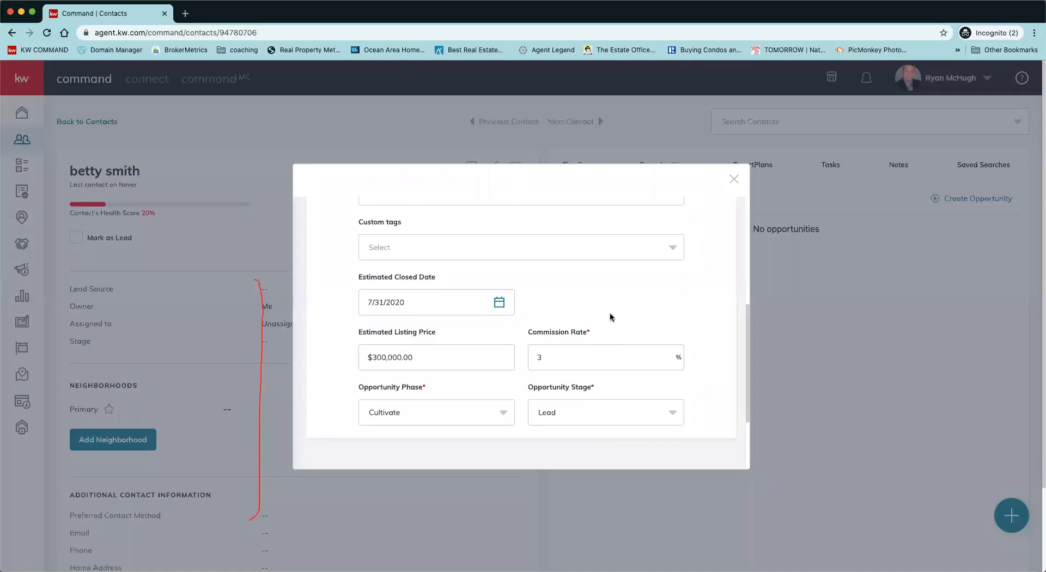
{"action": "scroll", "coordinate": [466, 388], "scroll_direction": "down", "scroll_amount": 2}
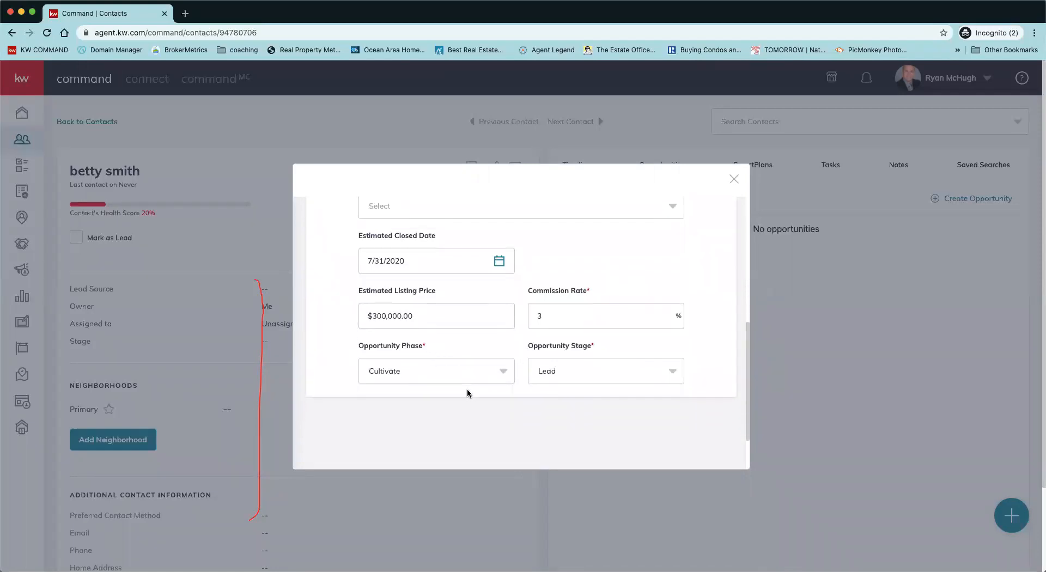
{"action": "scroll", "coordinate": [467, 391], "scroll_direction": "down", "scroll_amount": 3}
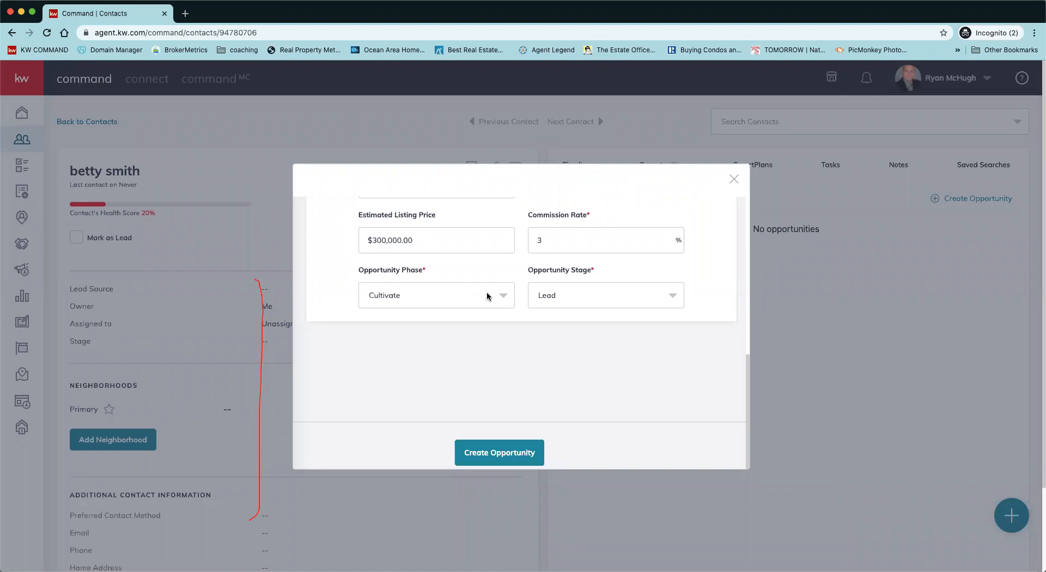
Step: Keep Lead as the opportunity stage and create the listing opportunity
{"action": "left_click", "coordinate": [567, 300]}
{"action": "scroll", "coordinate": [596, 251], "scroll_direction": "up", "scroll_amount": 2}
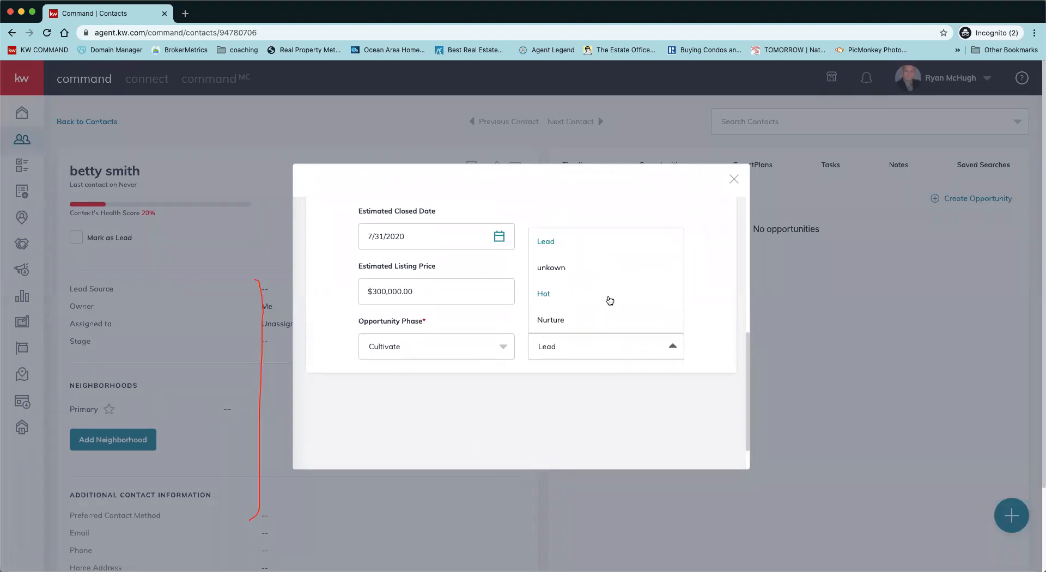
{"action": "left_click", "coordinate": [554, 248]}
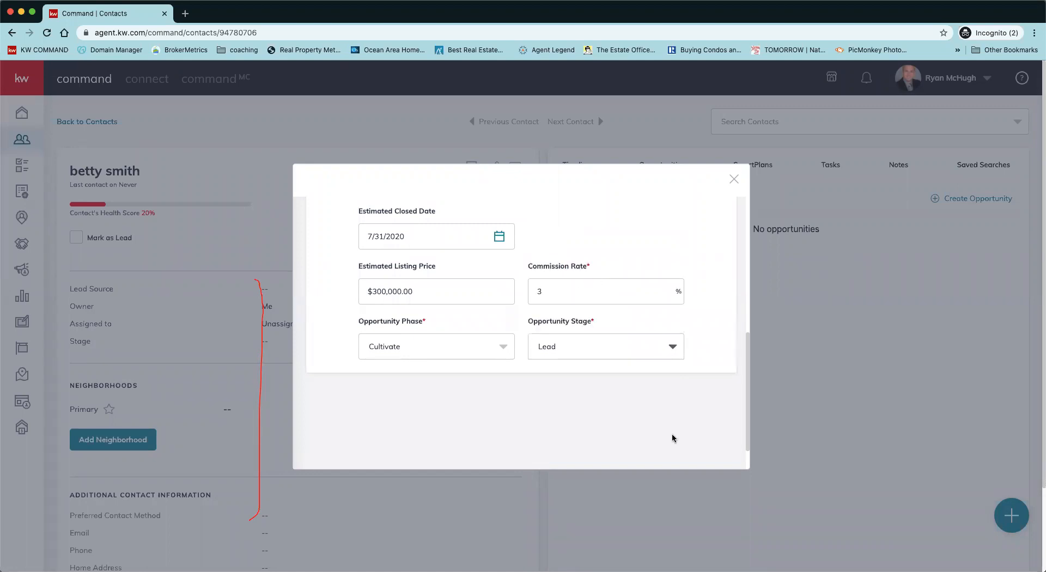
{"action": "scroll", "coordinate": [673, 437], "scroll_direction": "down", "scroll_amount": 2}
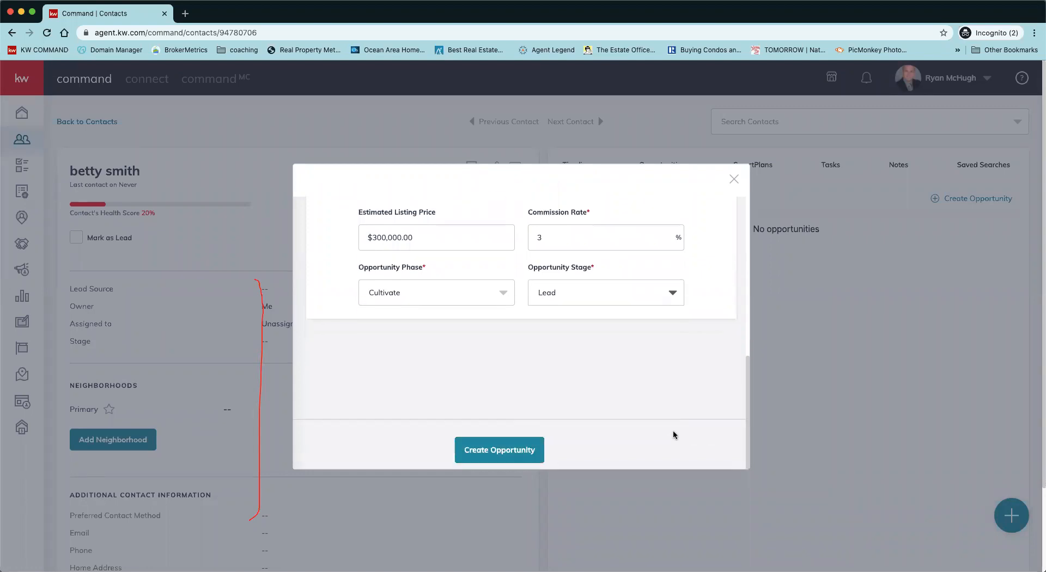
{"action": "left_click", "coordinate": [490, 460]}
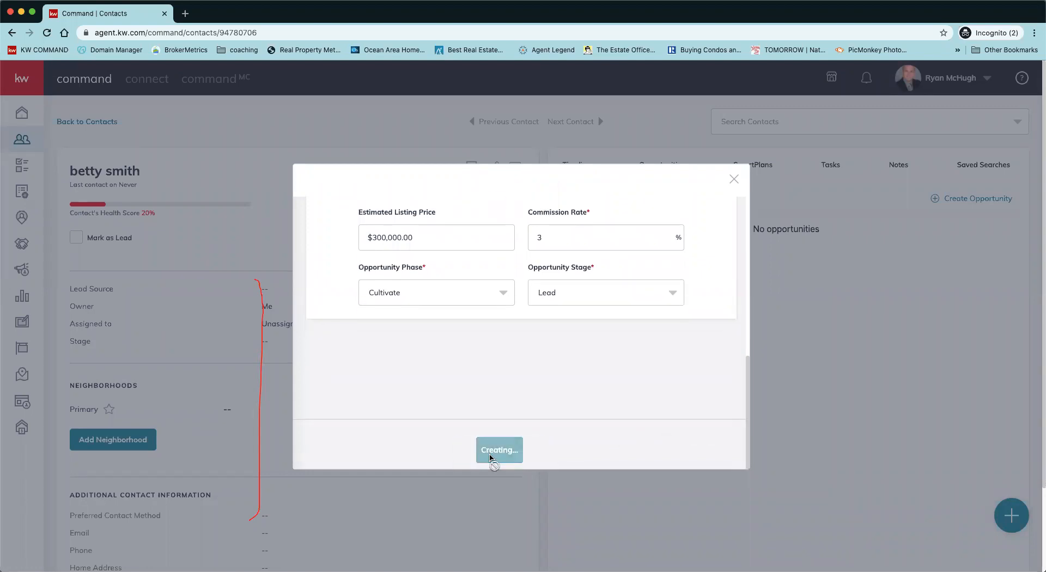
Step: Close the newly created listing opportunity's summary modal
{"action": "scroll", "coordinate": [636, 396], "scroll_direction": "down", "scroll_amount": 1}
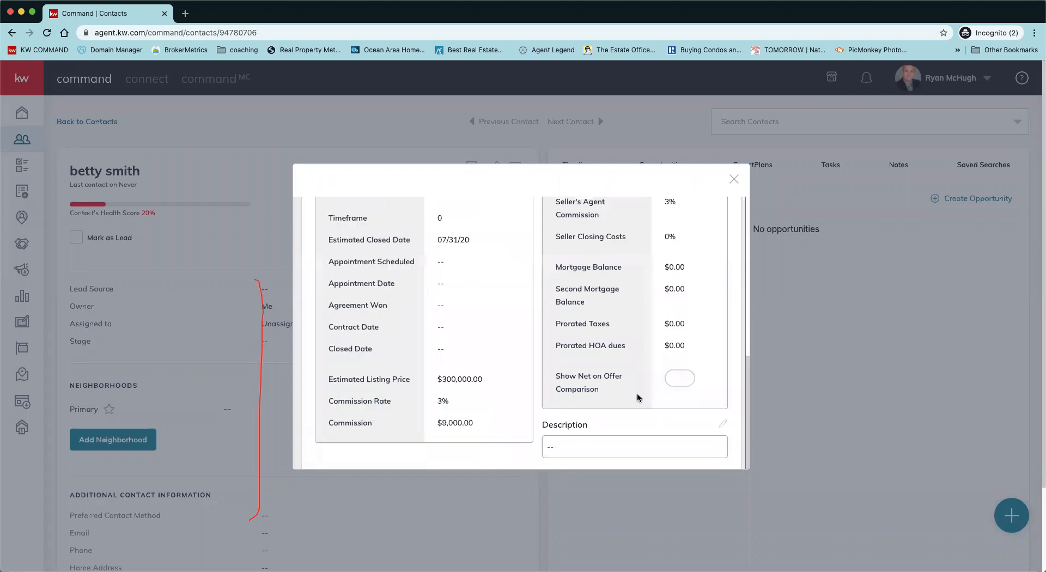
{"action": "scroll", "coordinate": [690, 345], "scroll_direction": "up", "scroll_amount": 1}
{"action": "scroll", "coordinate": [690, 345], "scroll_direction": "up", "scroll_amount": 5}
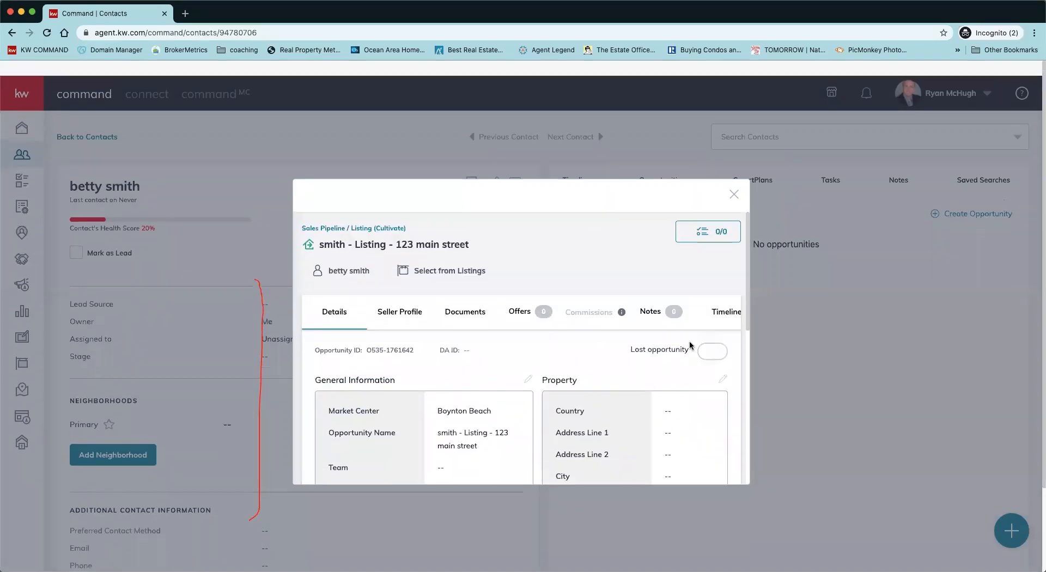
{"action": "left_click", "coordinate": [732, 179]}
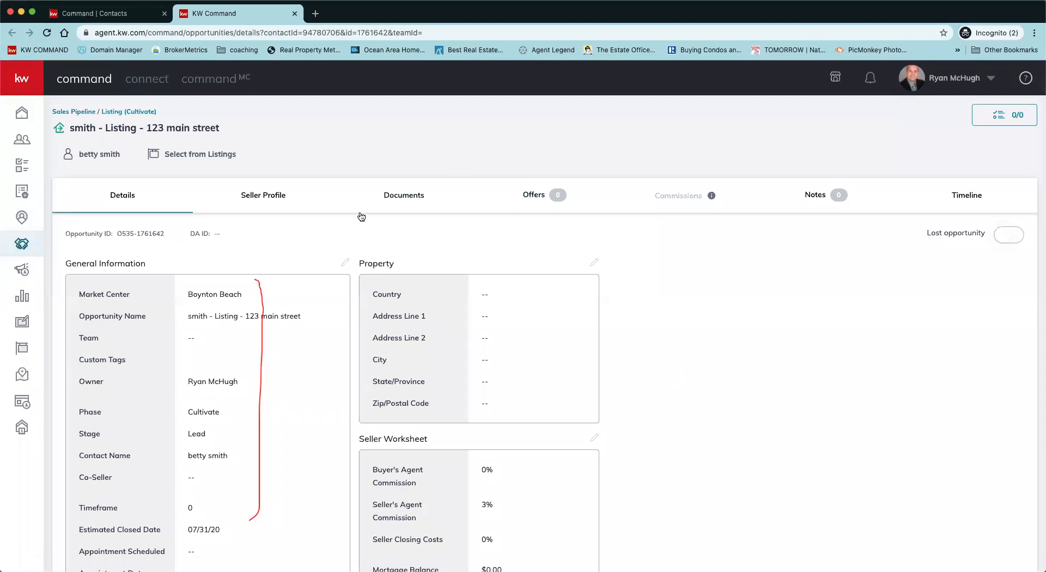
Step: Browse the opportunity's Under Contract and Closed document checklists, then return to the Listed checklist
{"action": "left_click", "coordinate": [410, 197]}
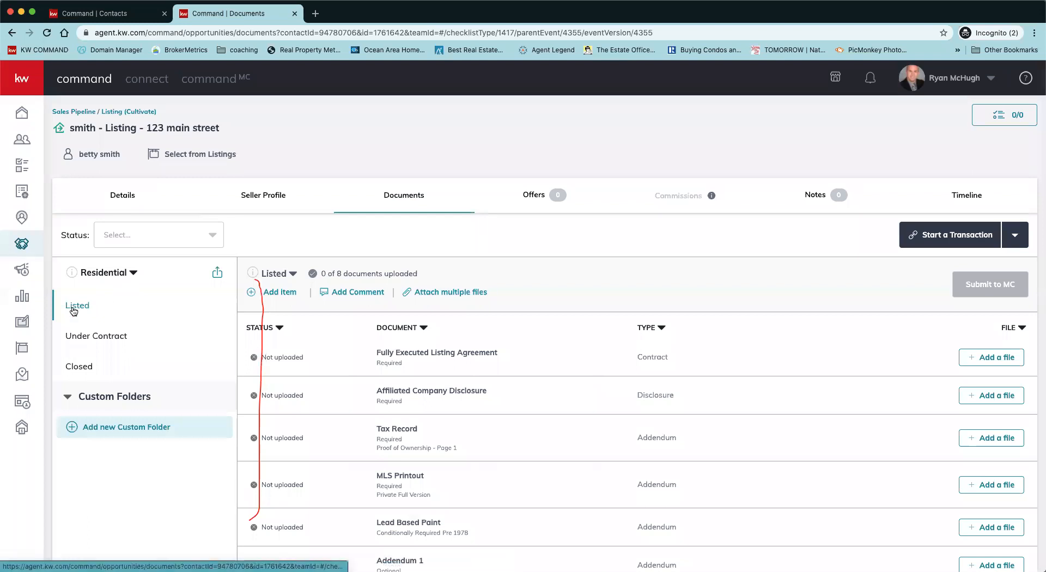
{"action": "scroll", "coordinate": [551, 427], "scroll_direction": "down", "scroll_amount": 3}
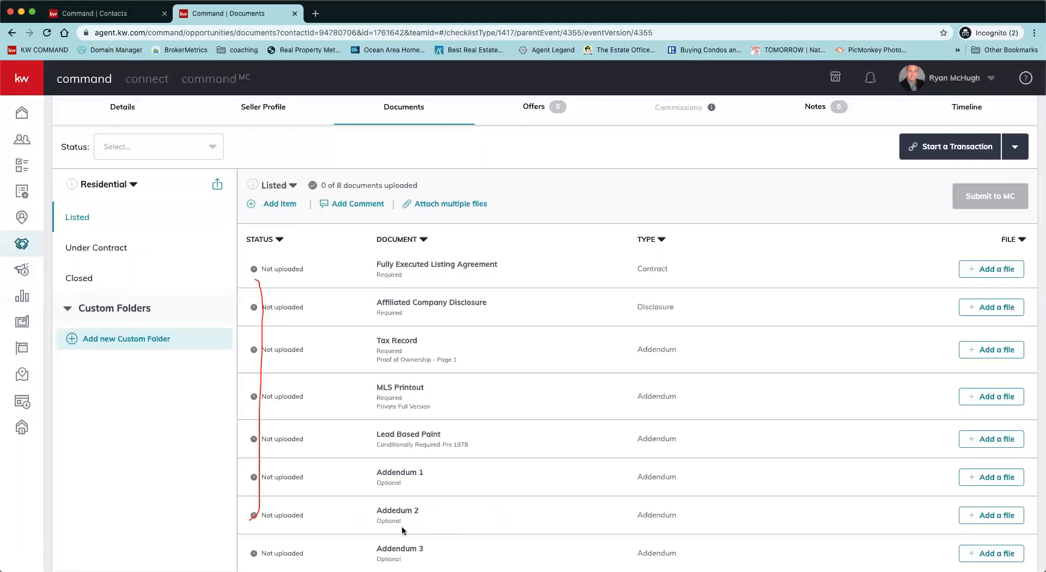
{"action": "left_click", "coordinate": [107, 252]}
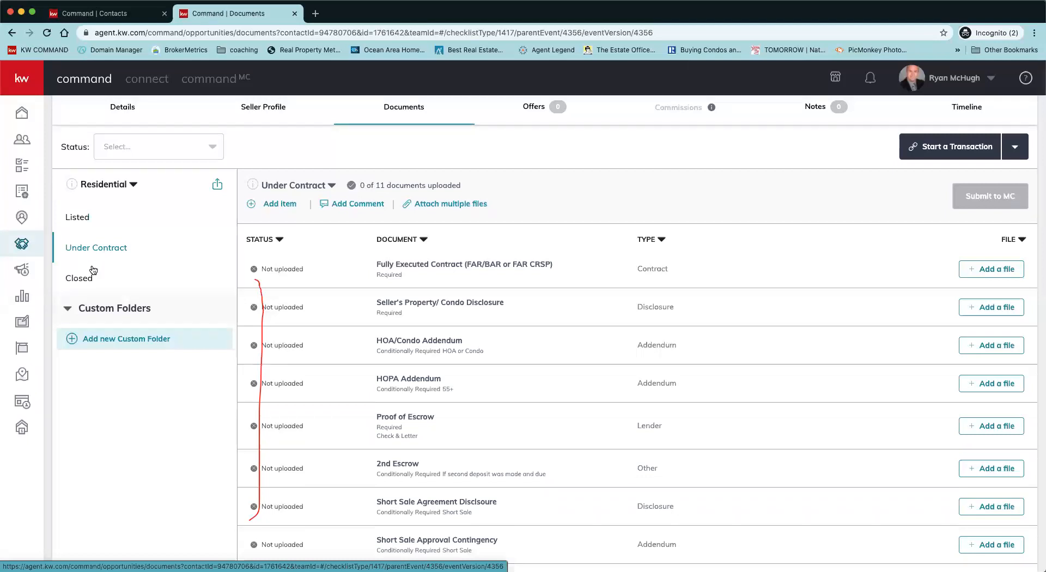
{"action": "left_click", "coordinate": [80, 279]}
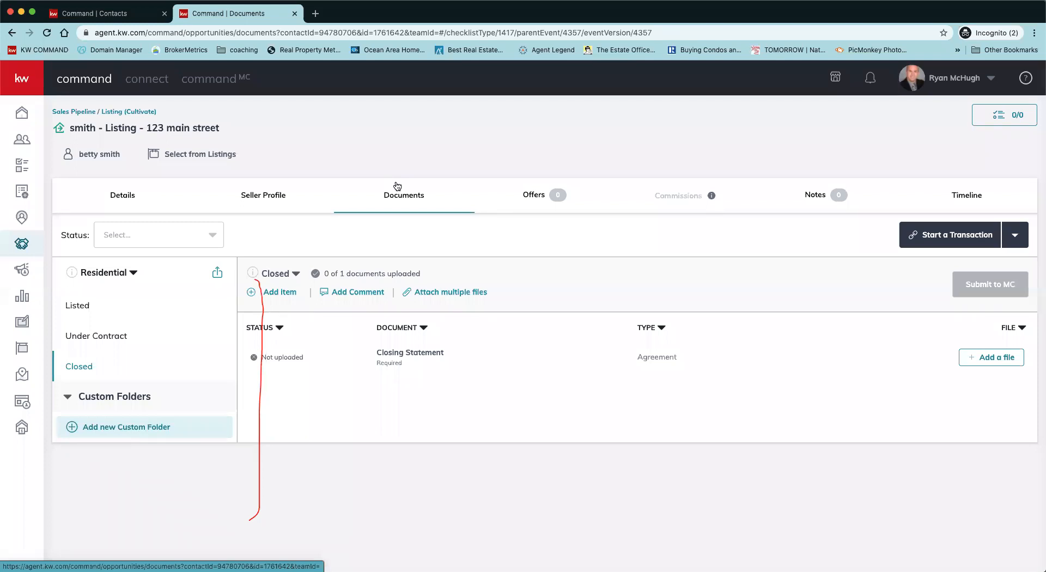
{"action": "left_click", "coordinate": [80, 309]}
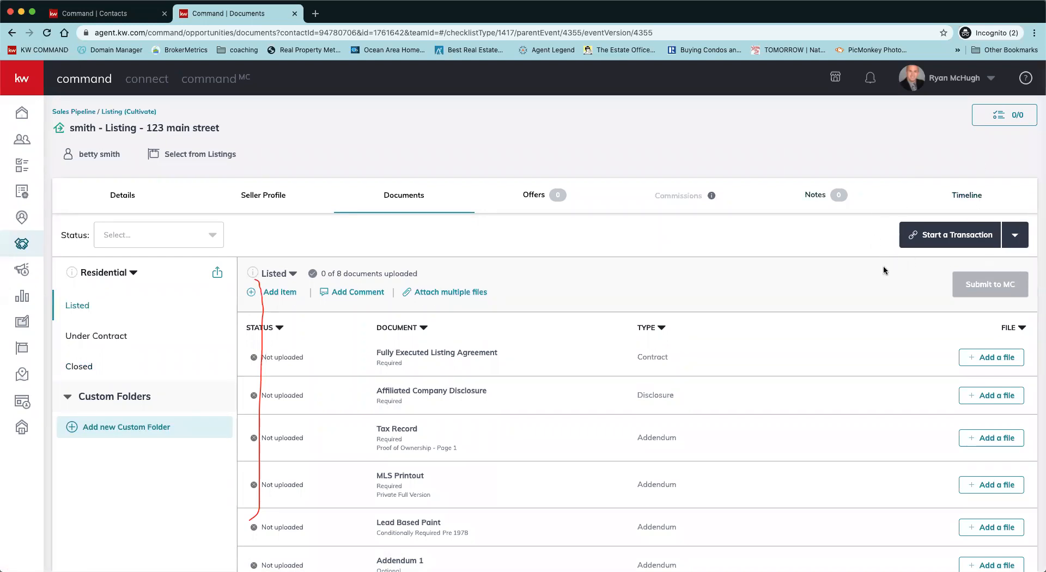
Step: Start a new transaction through DocuSign from the Start a Transaction menu
{"action": "left_click", "coordinate": [1016, 243]}
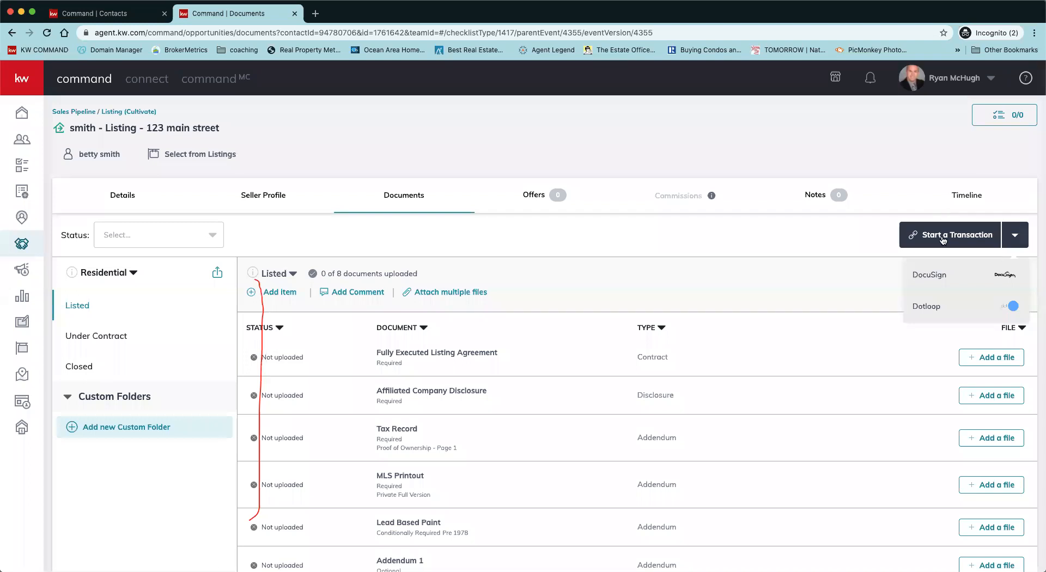
{"action": "left_click", "coordinate": [940, 280]}
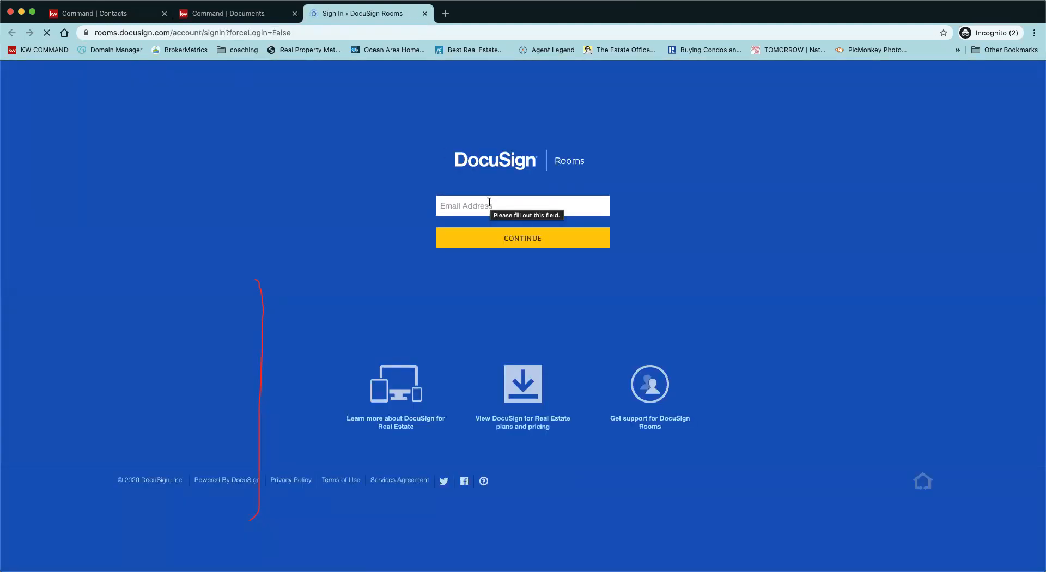
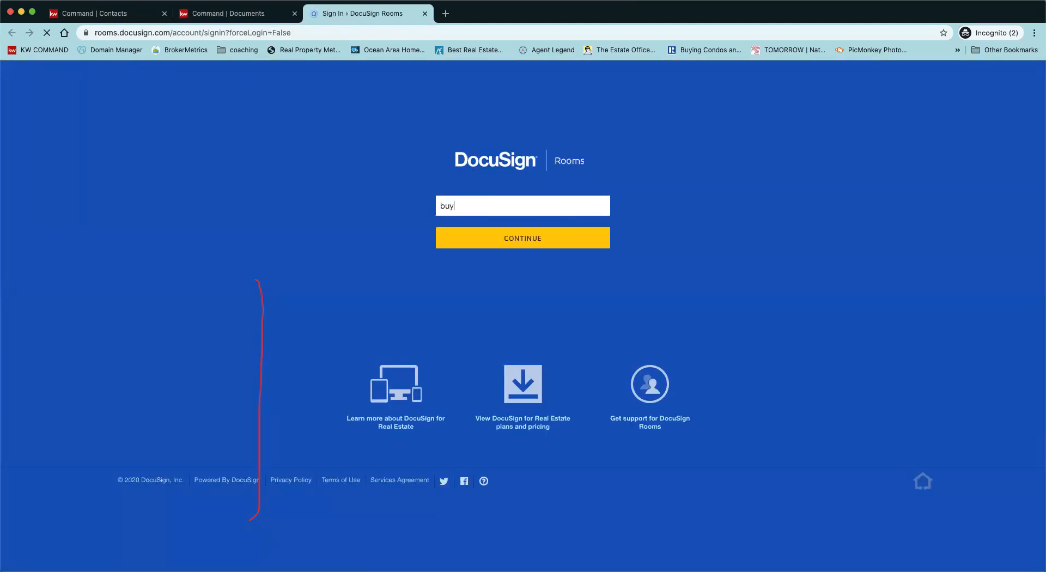
Step: Sign in to DocuSign Rooms with the account e-mail address and password
{"action": "key", "text": "Return"}
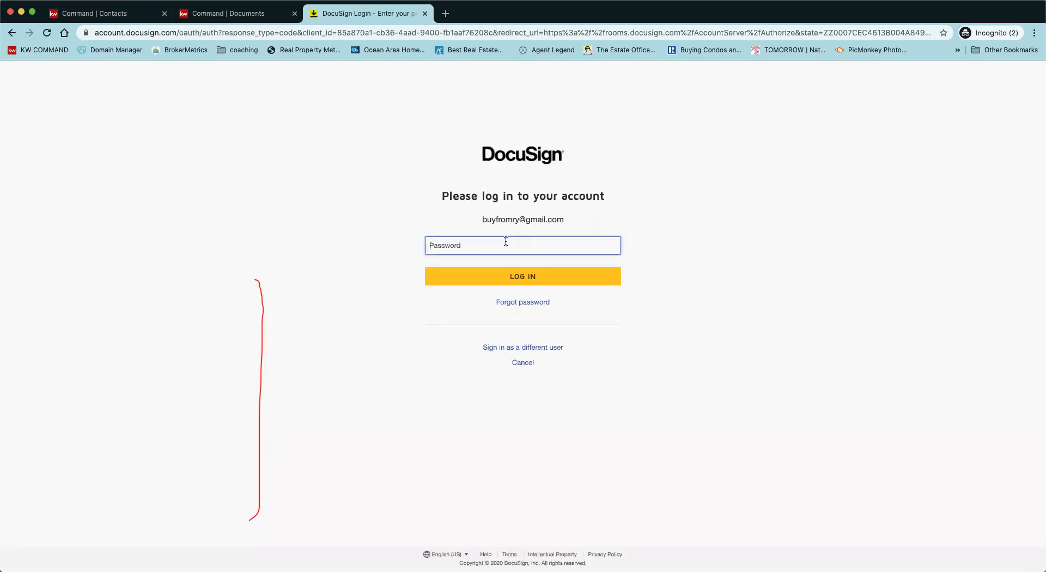
{"action": "type", "text": "••••••••"}
{"action": "key", "text": "Return"}
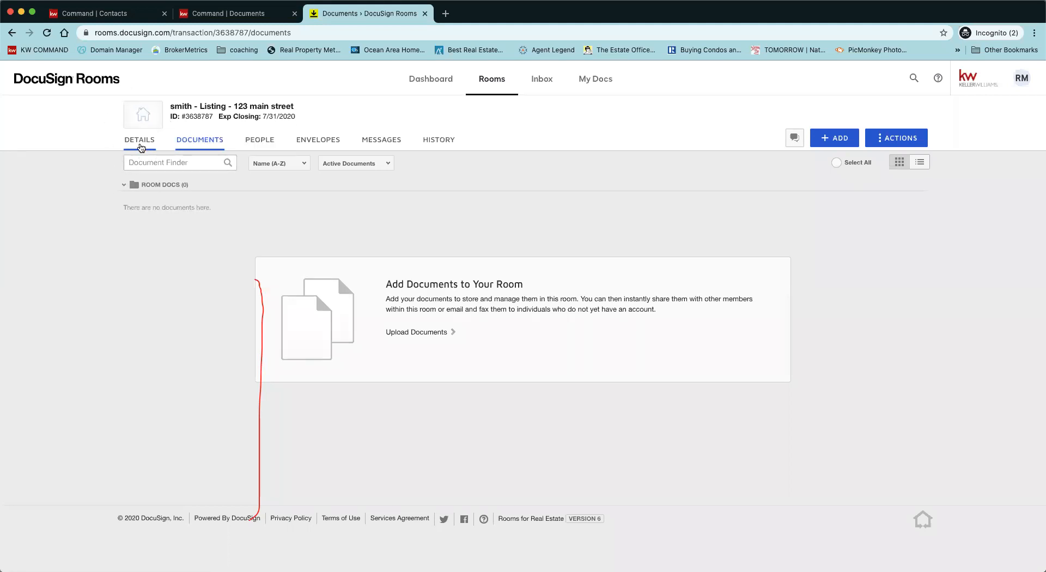
Step: Switch the room's Details tab into edit mode
{"action": "left_click", "coordinate": [139, 146]}
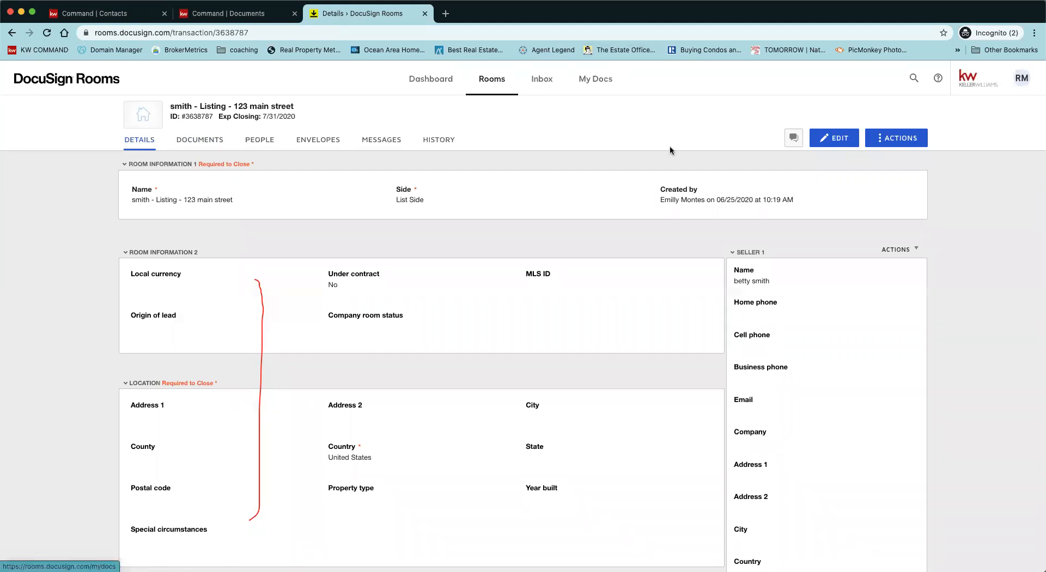
{"action": "left_click", "coordinate": [835, 139]}
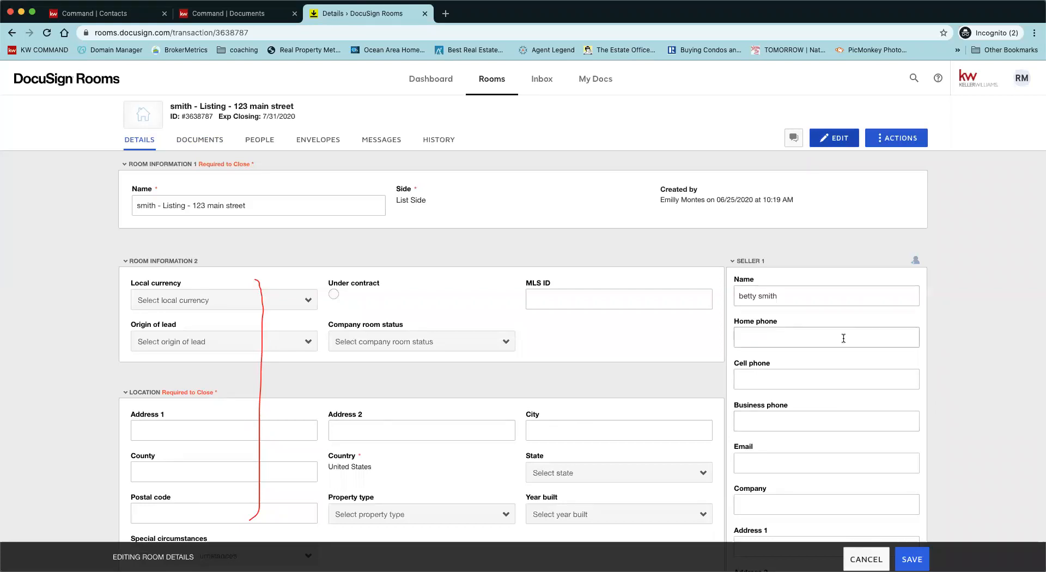
{"action": "scroll", "coordinate": [843, 338], "scroll_direction": "down", "scroll_amount": 1}
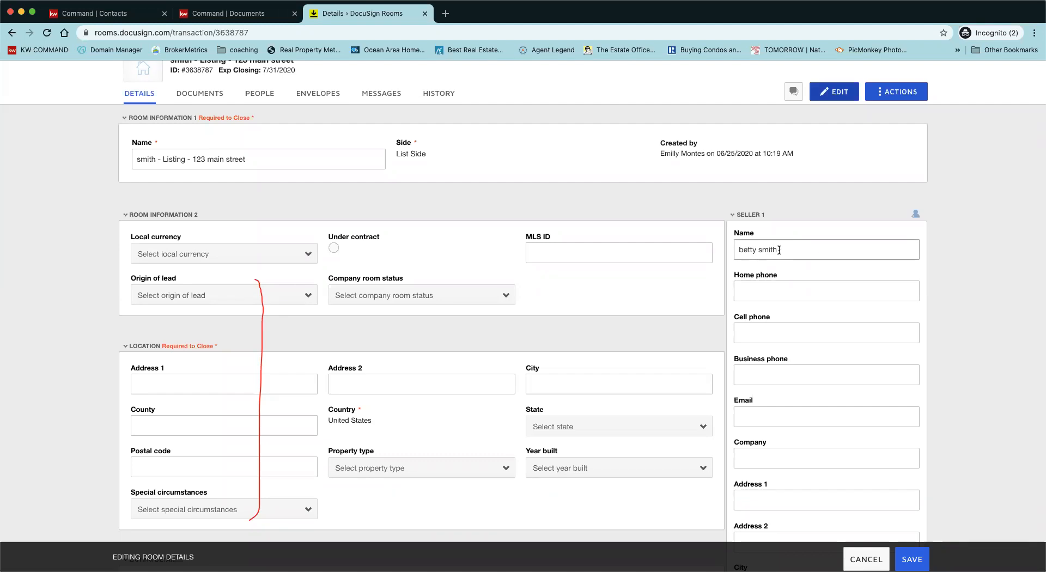
{"action": "scroll", "coordinate": [779, 250], "scroll_direction": "down", "scroll_amount": 2}
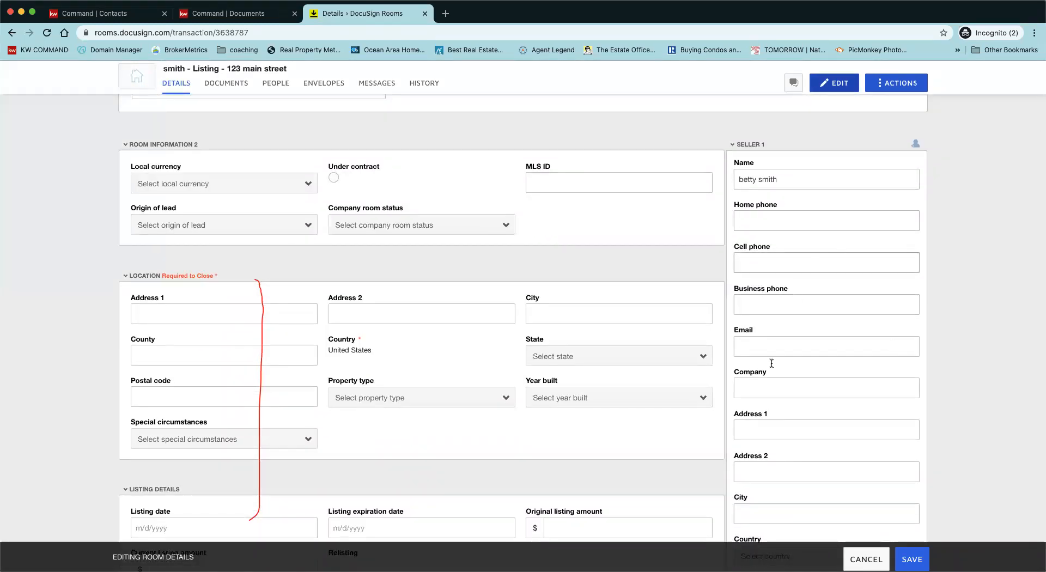
{"action": "scroll", "coordinate": [894, 437], "scroll_direction": "down", "scroll_amount": 10}
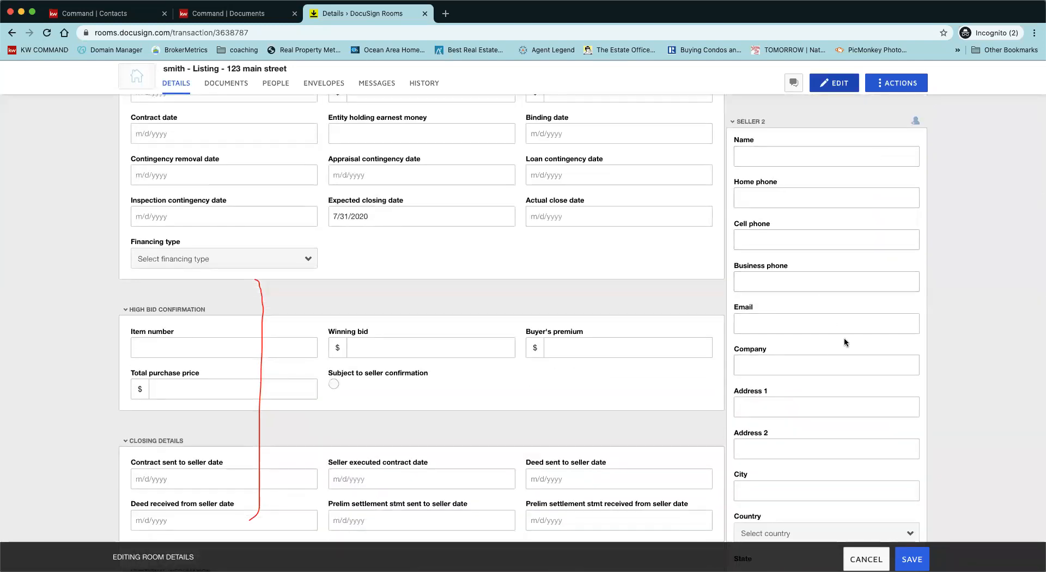
{"action": "scroll", "coordinate": [848, 329], "scroll_direction": "down", "scroll_amount": 5}
{"action": "scroll", "coordinate": [847, 325], "scroll_direction": "down", "scroll_amount": 5}
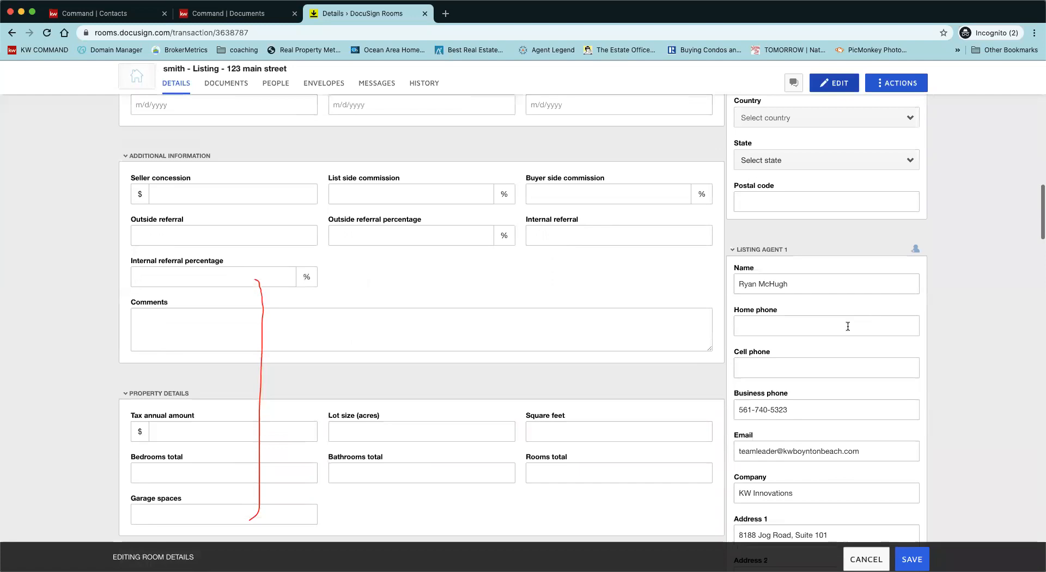
{"action": "scroll", "coordinate": [820, 420], "scroll_direction": "down", "scroll_amount": 7}
{"action": "scroll", "coordinate": [823, 419], "scroll_direction": "down", "scroll_amount": 3}
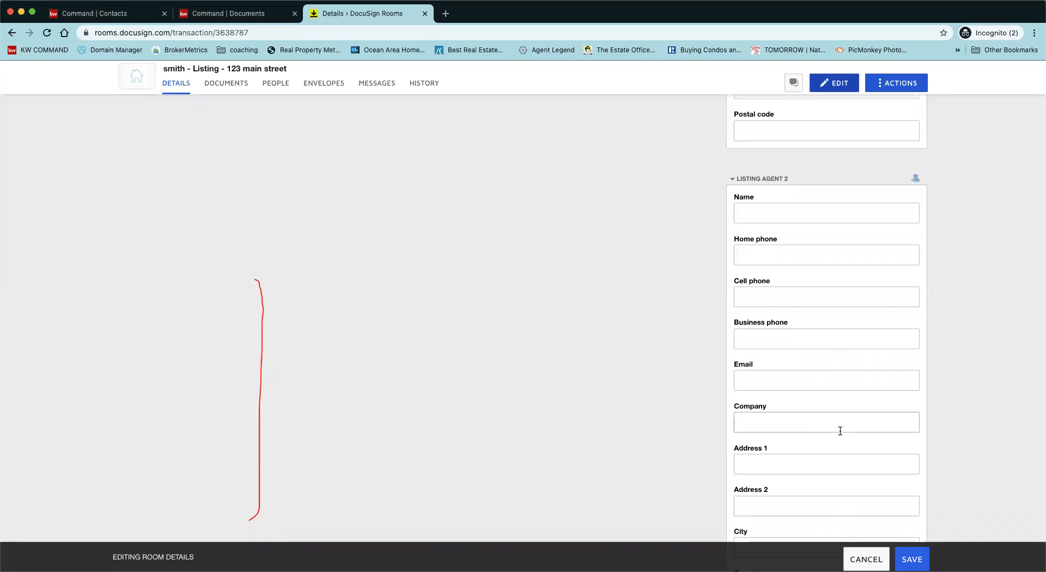
{"action": "scroll", "coordinate": [840, 431], "scroll_direction": "down", "scroll_amount": 7}
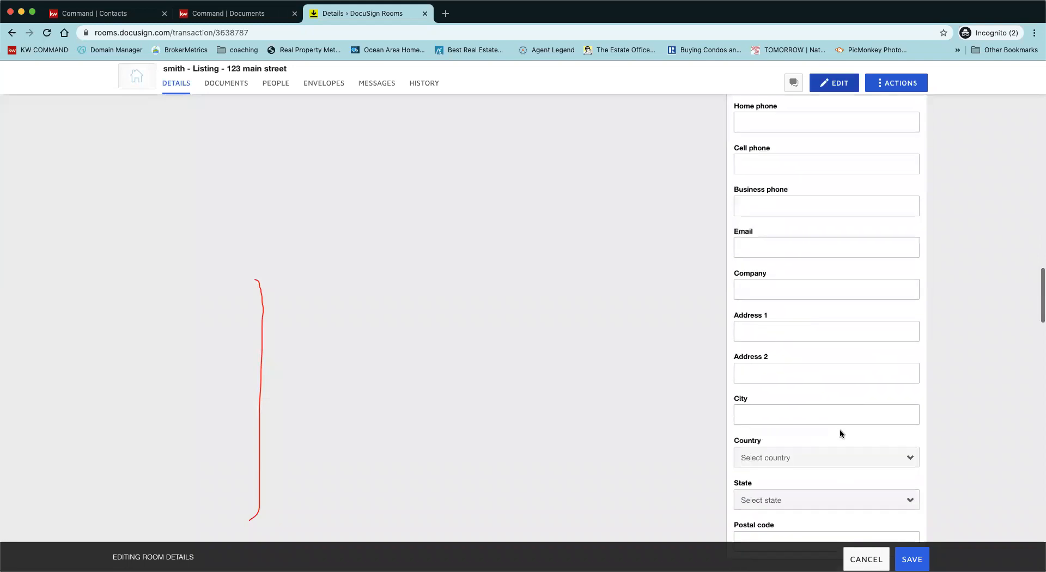
{"action": "scroll", "coordinate": [840, 431], "scroll_direction": "down", "scroll_amount": 4}
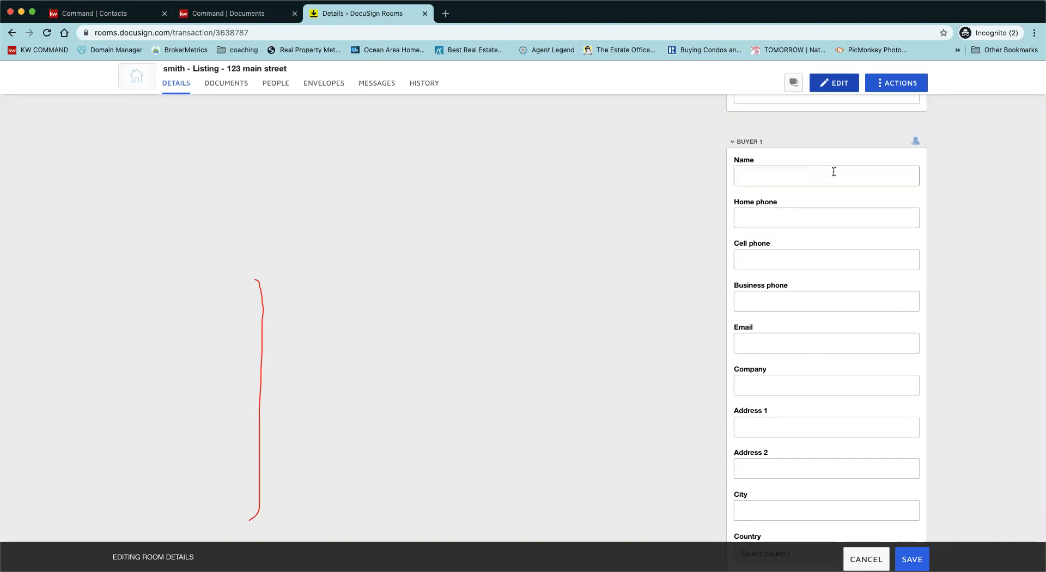
{"action": "scroll", "coordinate": [836, 334], "scroll_direction": "down", "scroll_amount": 8}
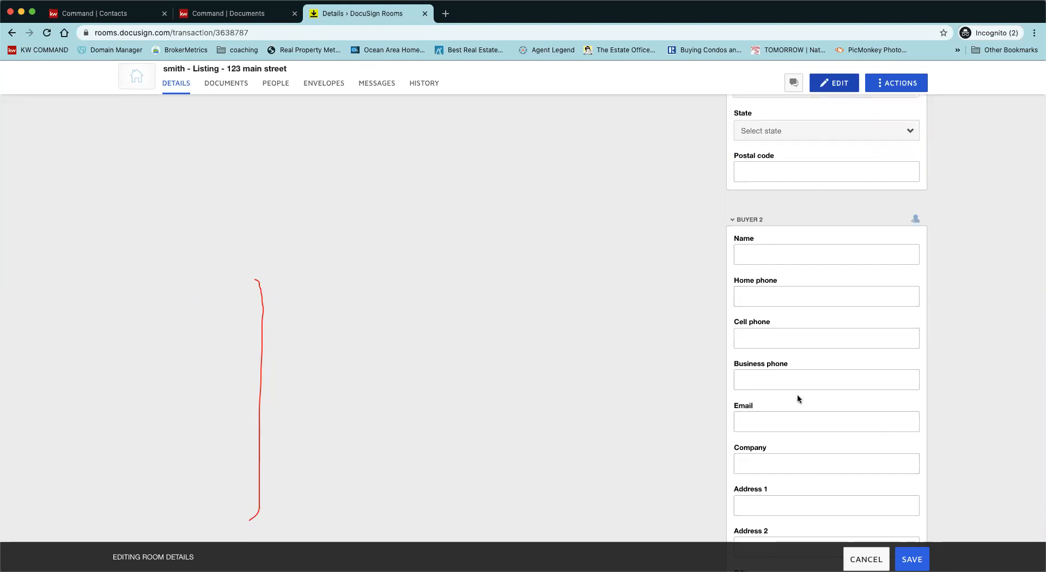
{"action": "scroll", "coordinate": [822, 403], "scroll_direction": "down", "scroll_amount": 1}
{"action": "scroll", "coordinate": [823, 405], "scroll_direction": "down", "scroll_amount": 10}
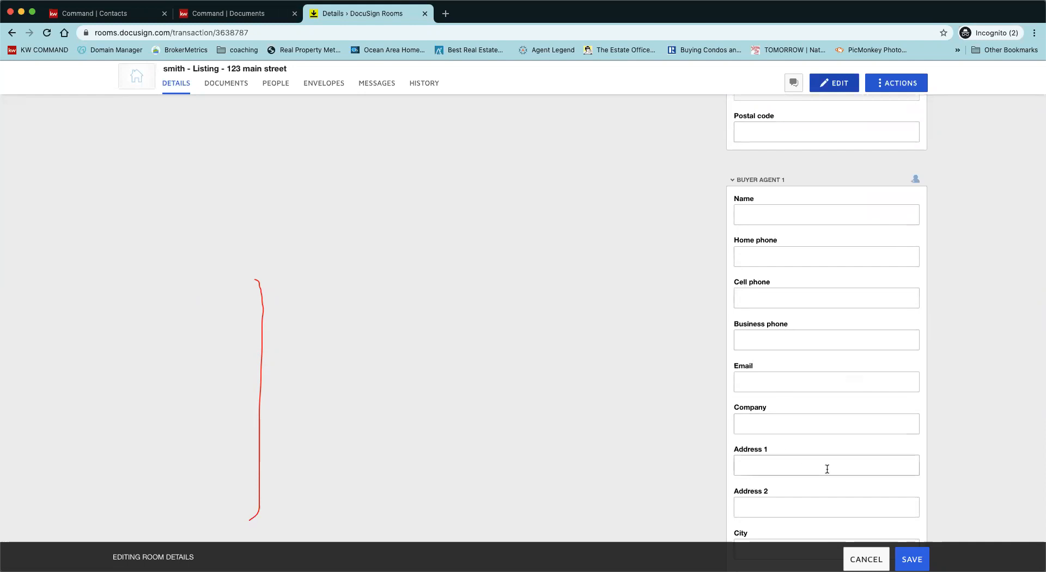
{"action": "scroll", "coordinate": [832, 469], "scroll_direction": "down", "scroll_amount": 7}
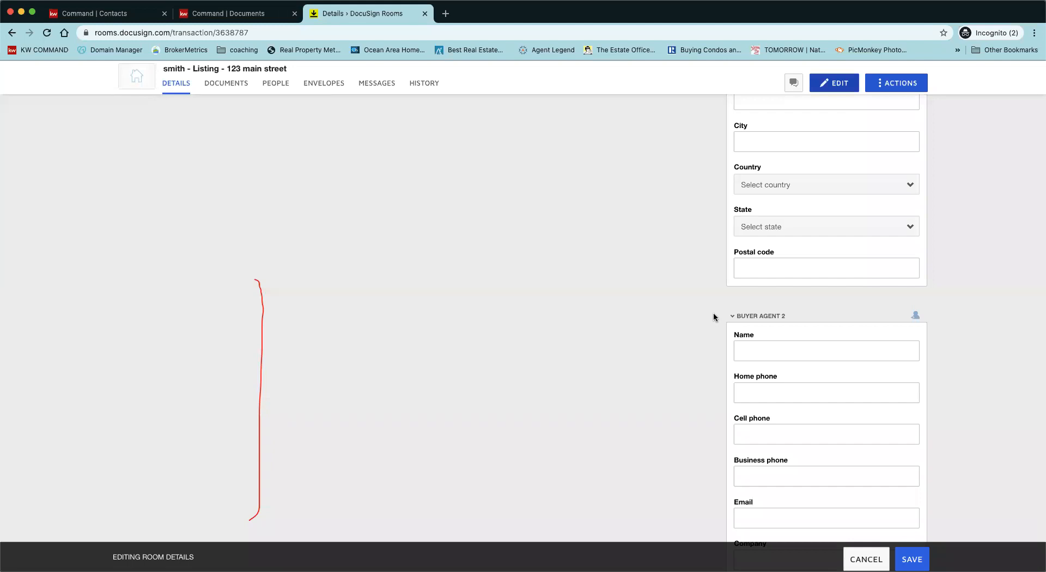
{"action": "scroll", "coordinate": [715, 317], "scroll_direction": "up", "scroll_amount": 10}
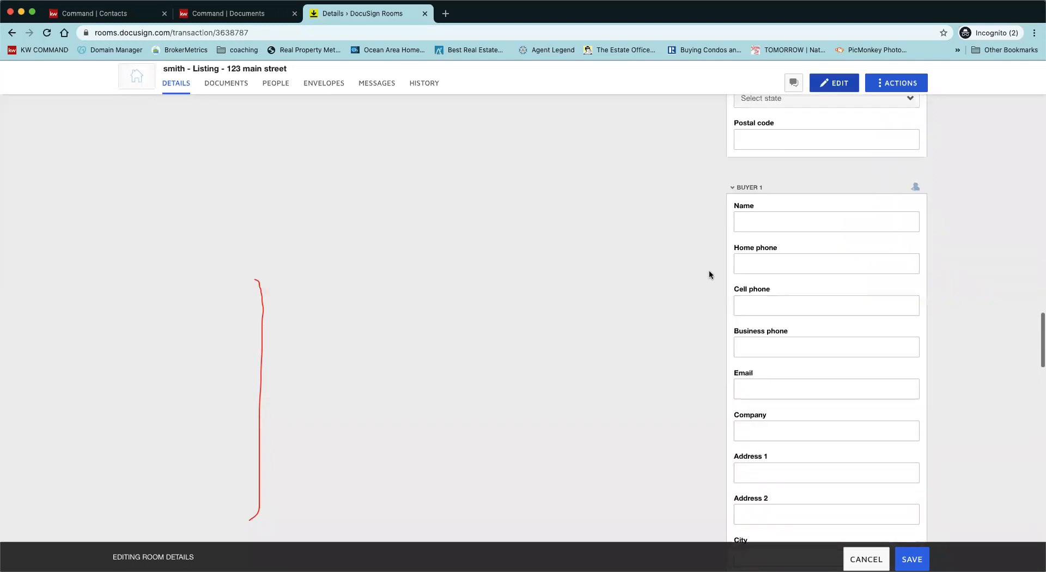
{"action": "scroll", "coordinate": [708, 270], "scroll_direction": "up", "scroll_amount": 4}
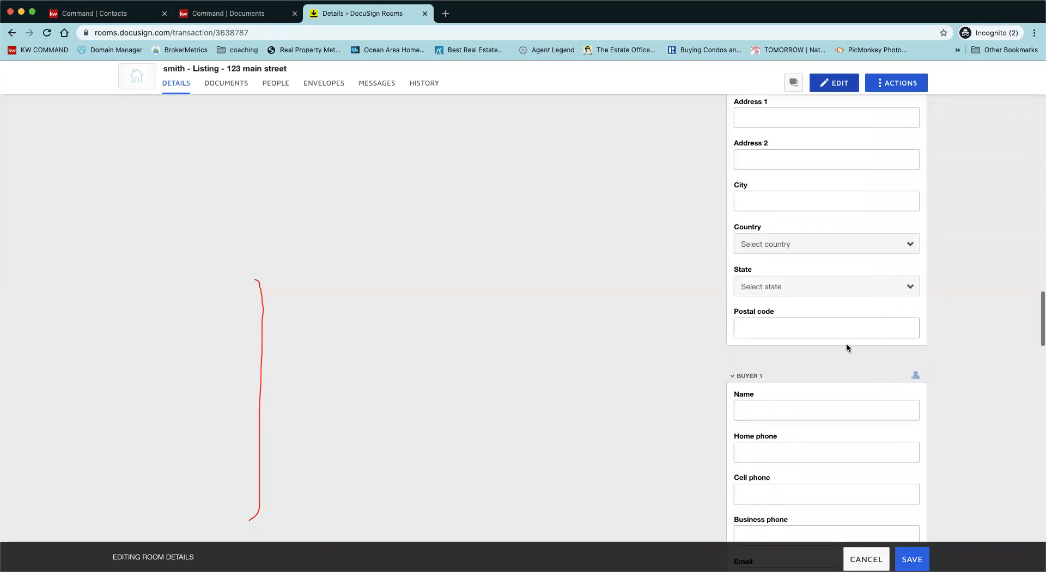
{"action": "scroll", "coordinate": [838, 306], "scroll_direction": "up", "scroll_amount": 15}
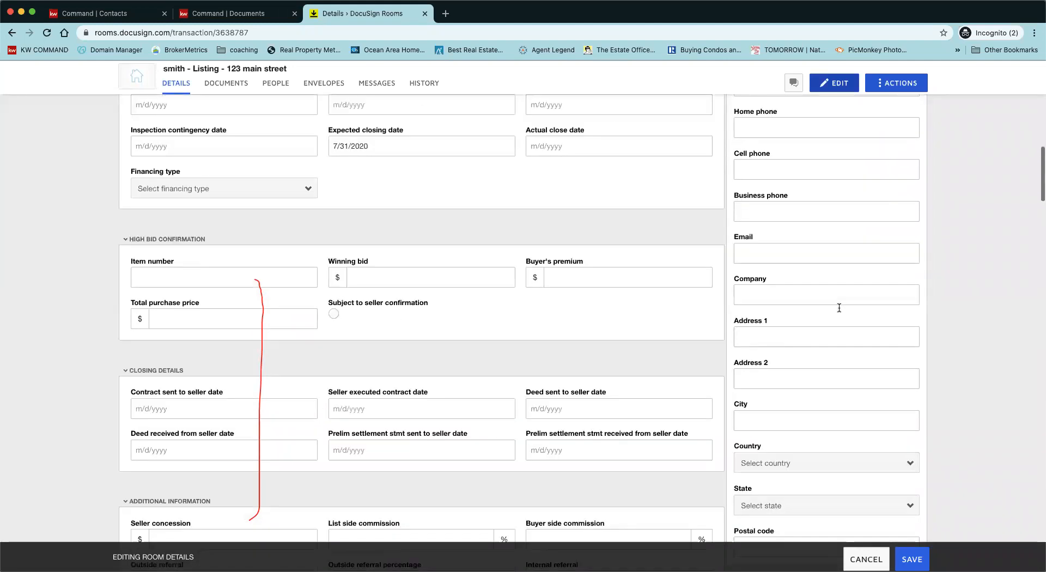
{"action": "scroll", "coordinate": [838, 306], "scroll_direction": "up", "scroll_amount": 4}
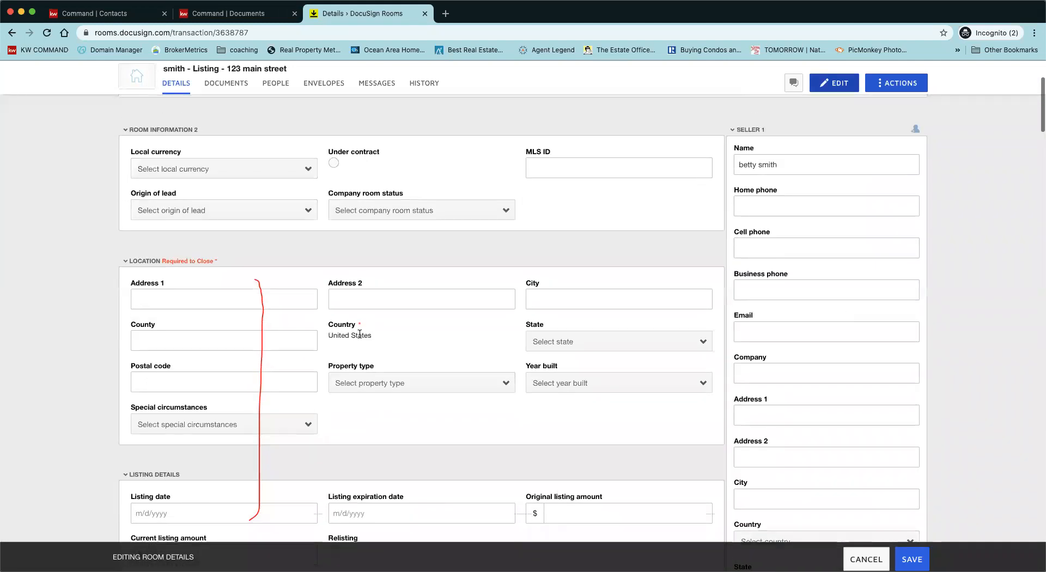
Step: Enter the property's street address, city and county in the Location section
{"action": "left_click", "coordinate": [254, 298]}
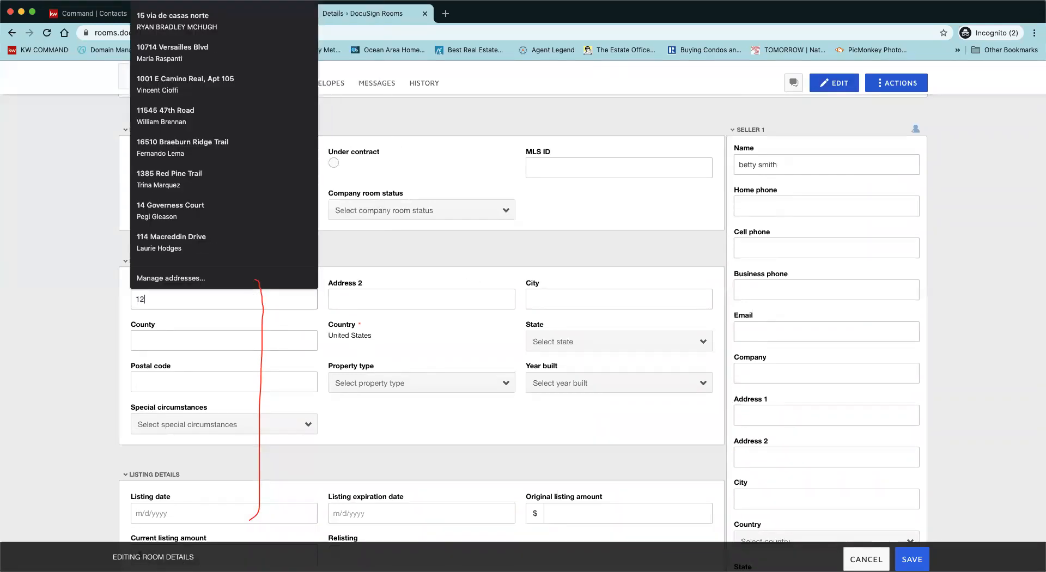
{"action": "key", "text": "Tab"}
{"action": "key", "text": "Tab"}
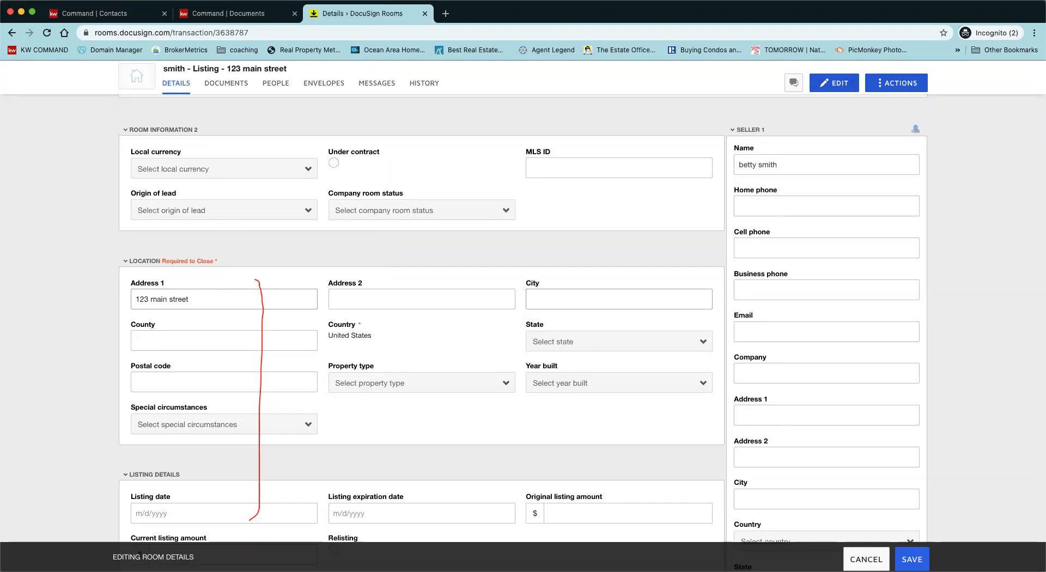
{"action": "key", "text": "Tab"}
{"action": "key", "text": "Tab"}
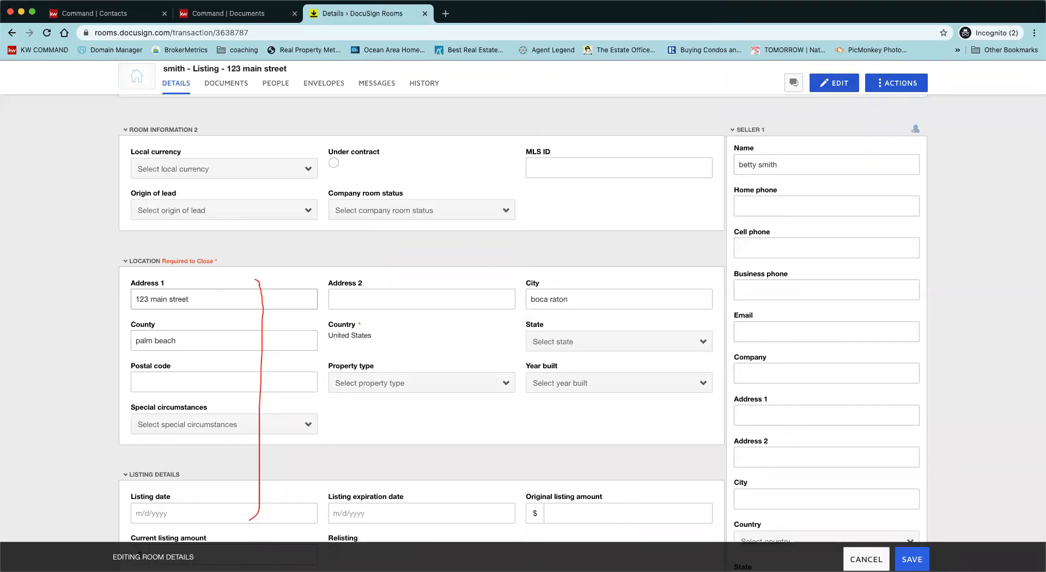
Step: Set the state to Florida and fill in the property's postal code
{"action": "left_click", "coordinate": [551, 341]}
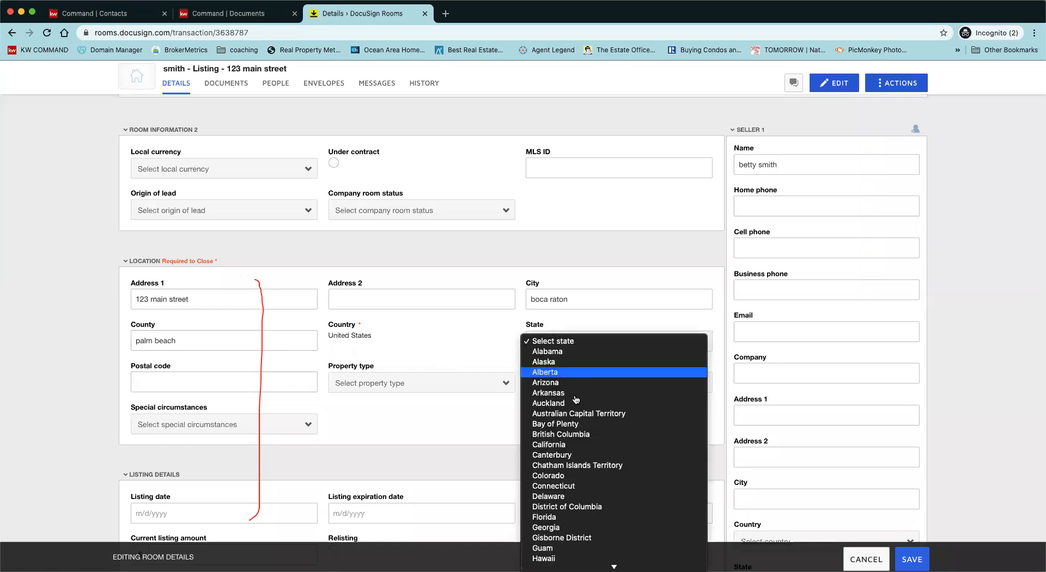
{"action": "left_click", "coordinate": [566, 516]}
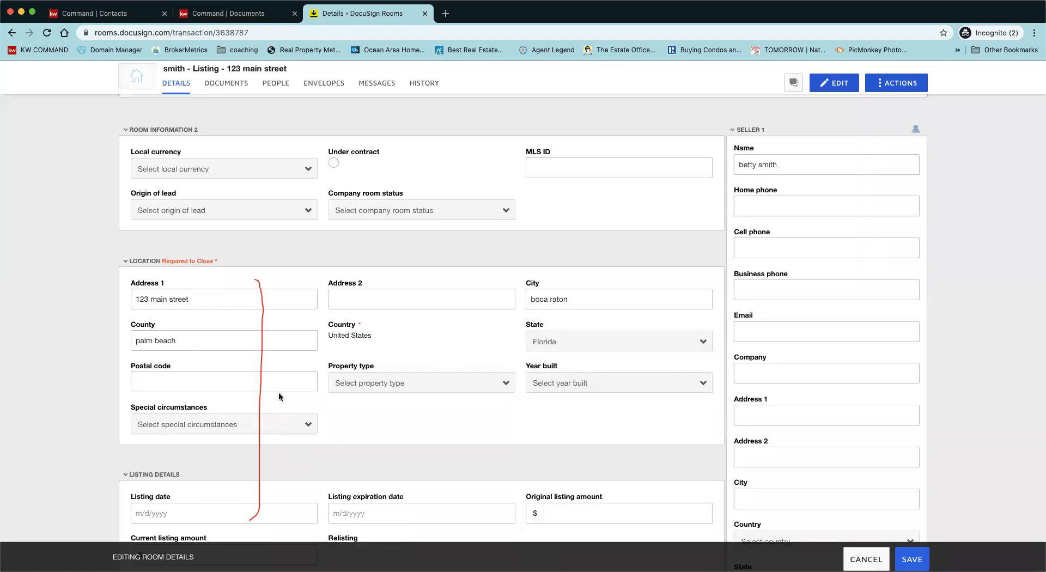
{"action": "left_click", "coordinate": [274, 386]}
{"action": "type", "text": "33426"}
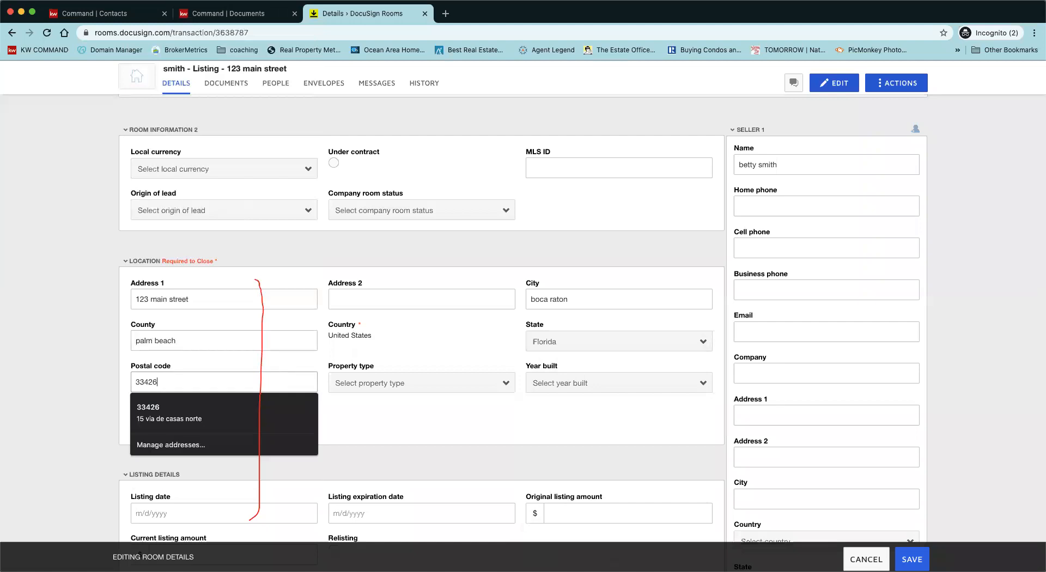
{"action": "left_click", "coordinate": [414, 428]}
{"action": "scroll", "coordinate": [447, 448], "scroll_direction": "down", "scroll_amount": 2}
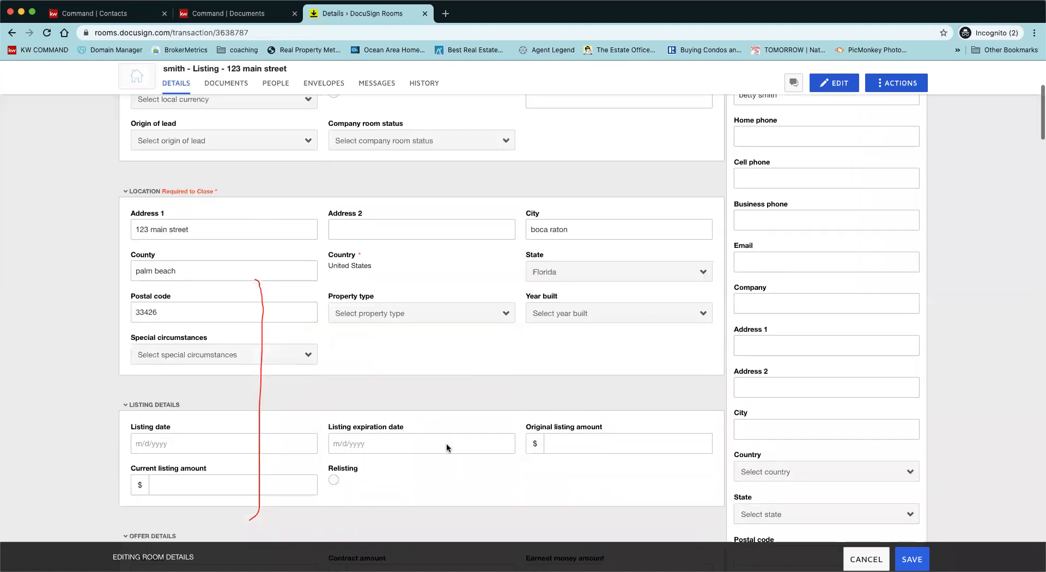
{"action": "scroll", "coordinate": [447, 448], "scroll_direction": "down", "scroll_amount": 3}
Step: Set the listing date to 6/25/2020 and the listing expiration date to 1/14/2021
{"action": "left_click", "coordinate": [238, 336]}
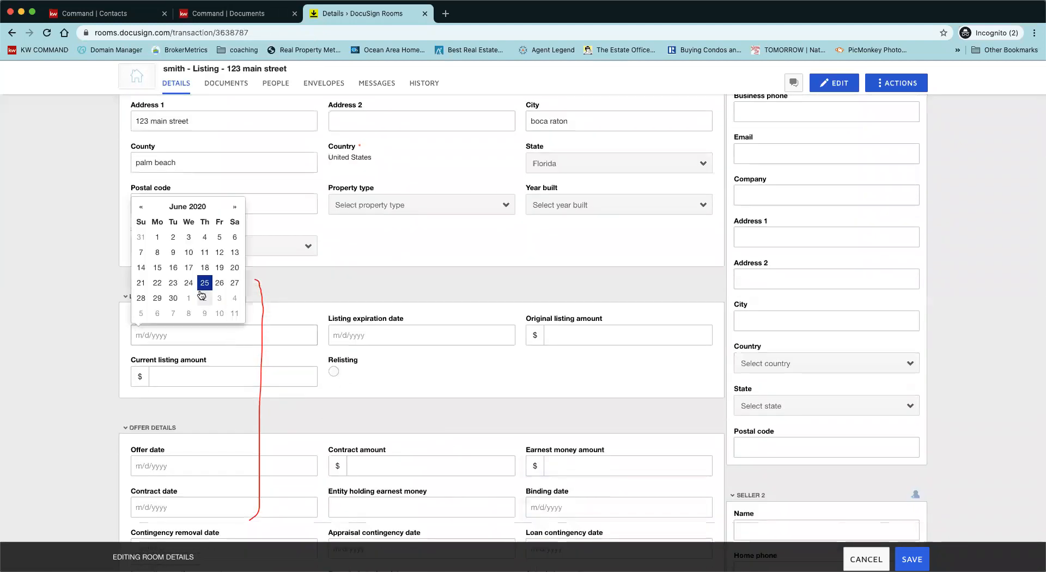
{"action": "left_click", "coordinate": [204, 283]}
{"action": "left_click", "coordinate": [373, 333]}
{"action": "left_click", "coordinate": [430, 208]}
{"action": "left_click", "coordinate": [429, 208]}
{"action": "left_click", "coordinate": [429, 207]}
{"action": "left_click", "coordinate": [429, 208]}
{"action": "left_click", "coordinate": [429, 208]}
{"action": "left_click", "coordinate": [429, 208]}
{"action": "left_click", "coordinate": [429, 207]}
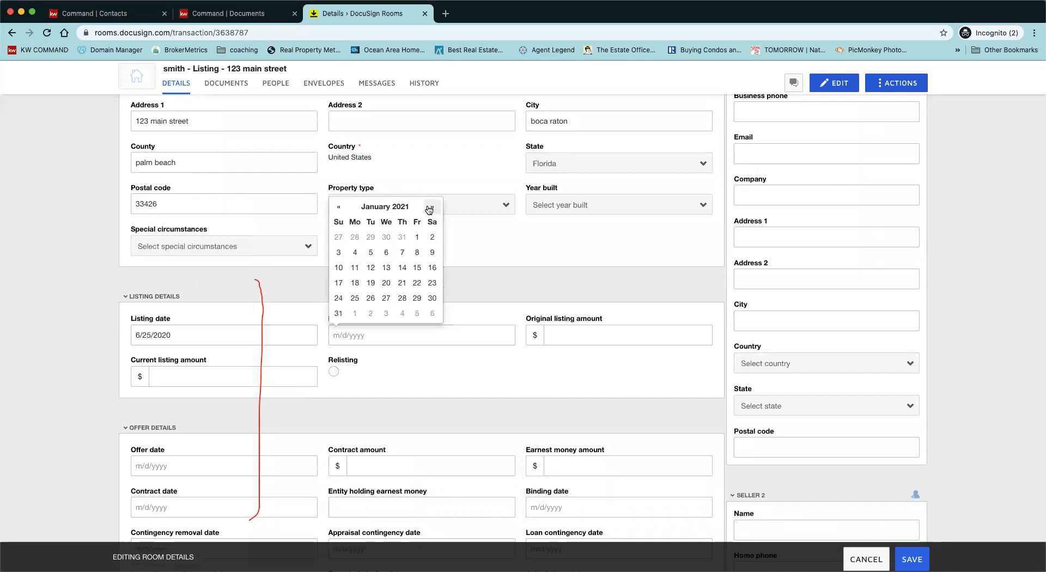
{"action": "left_click", "coordinate": [406, 265]}
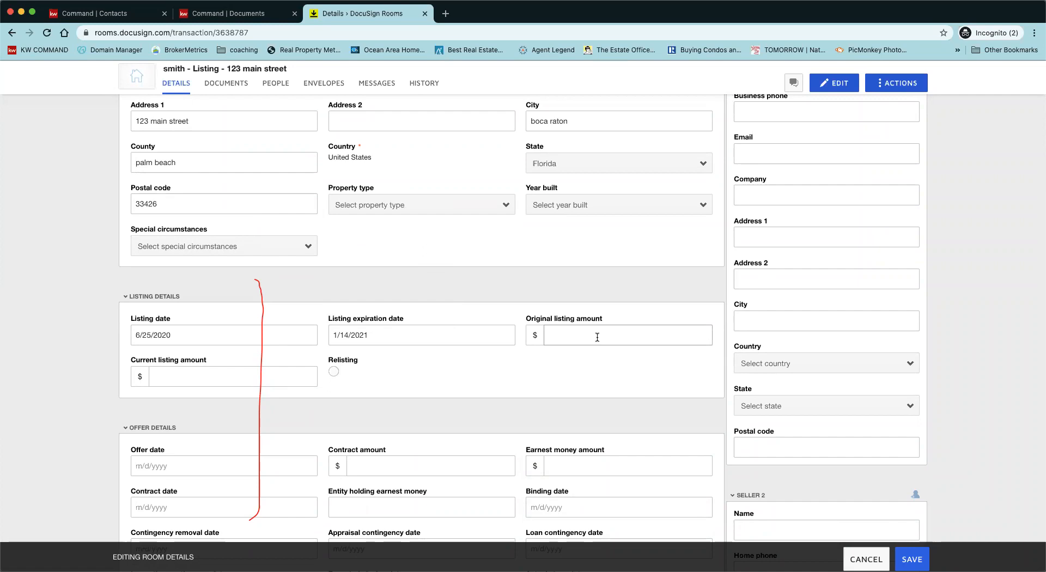
Step: Enter 300000 as the original listing amount and review the Listing Agent 1 details
{"action": "type", "text": "300000"}
{"action": "left_click", "coordinate": [553, 393]}
{"action": "scroll", "coordinate": [552, 392], "scroll_direction": "down", "scroll_amount": 3}
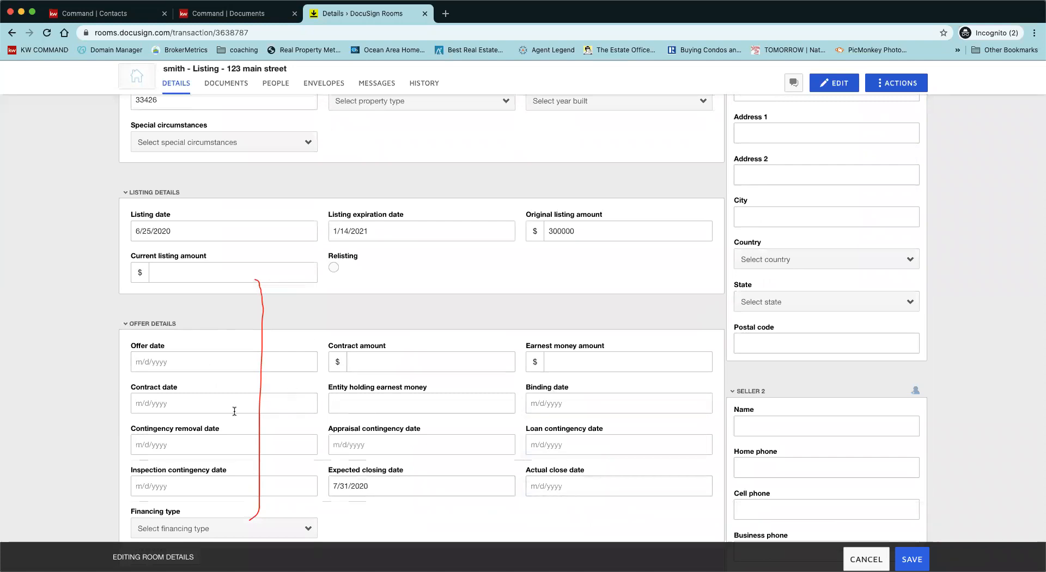
{"action": "scroll", "coordinate": [310, 435], "scroll_direction": "down", "scroll_amount": 2}
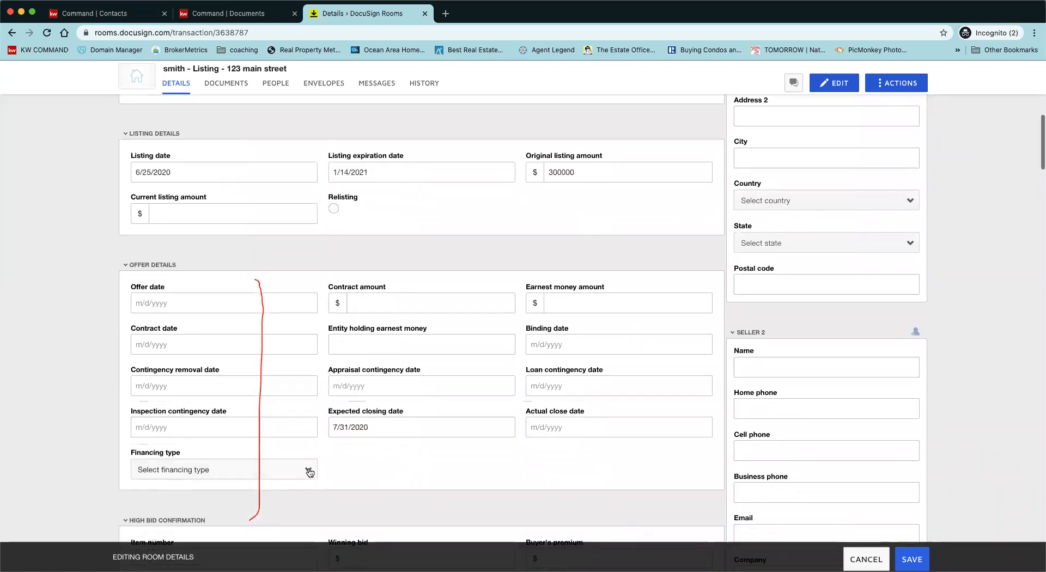
{"action": "scroll", "coordinate": [496, 446], "scroll_direction": "down", "scroll_amount": 1}
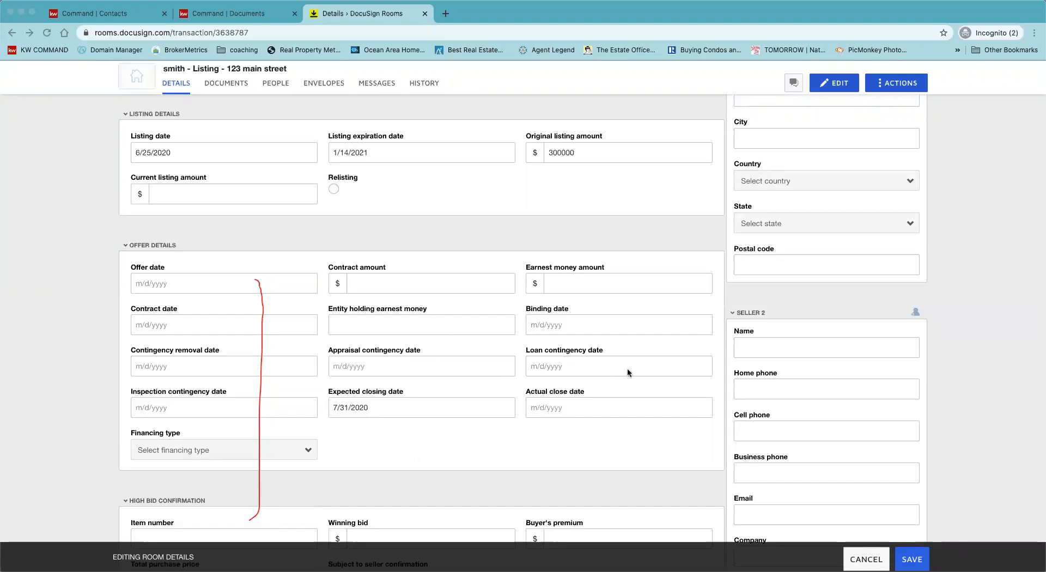
{"action": "scroll", "coordinate": [655, 383], "scroll_direction": "down", "scroll_amount": 15}
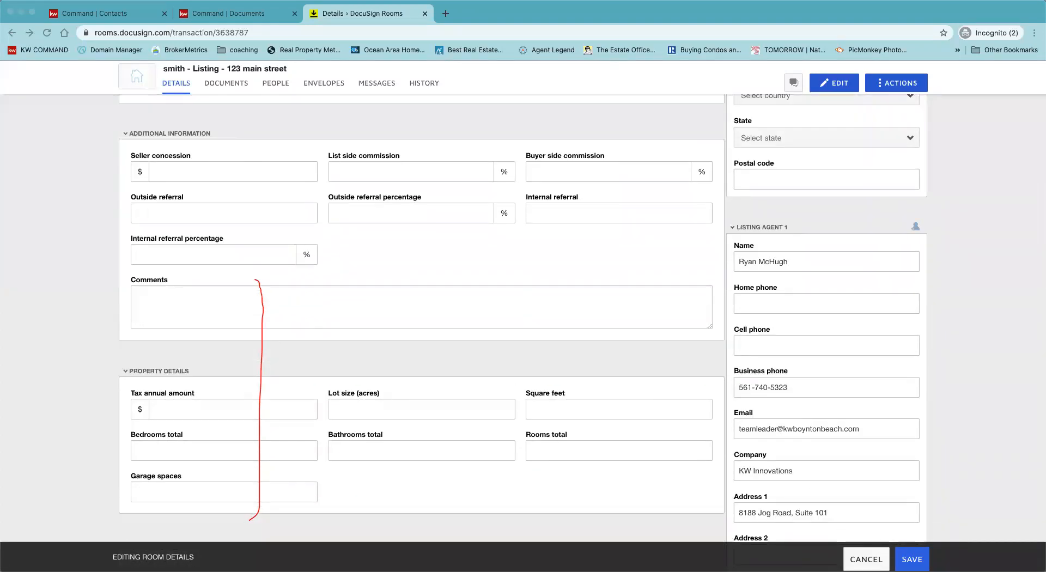
Step: Save the updated room details and go to the room's Documents page
{"action": "left_click", "coordinate": [829, 557]}
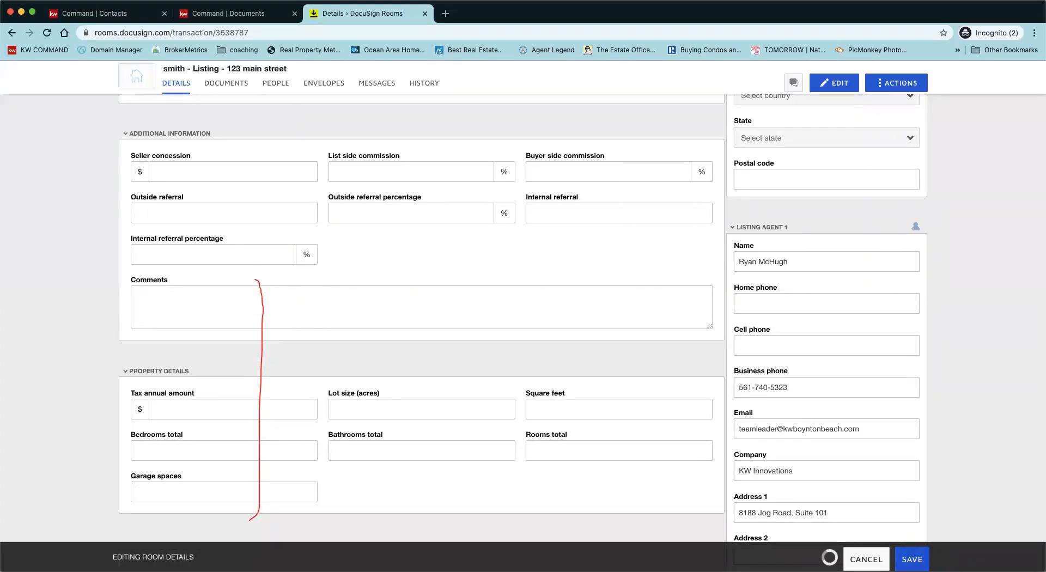
{"action": "left_click", "coordinate": [907, 560]}
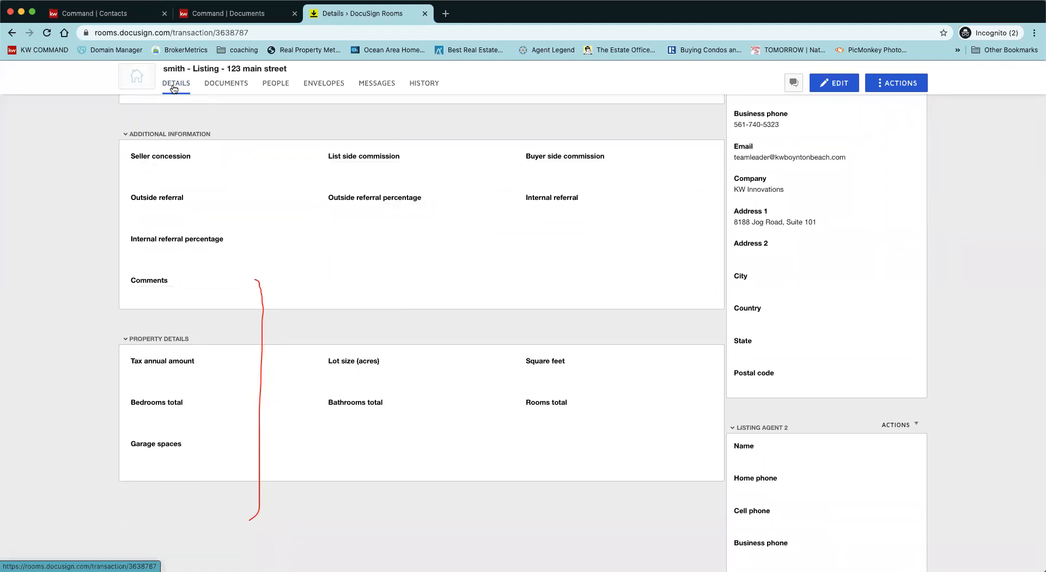
{"action": "left_click", "coordinate": [234, 83]}
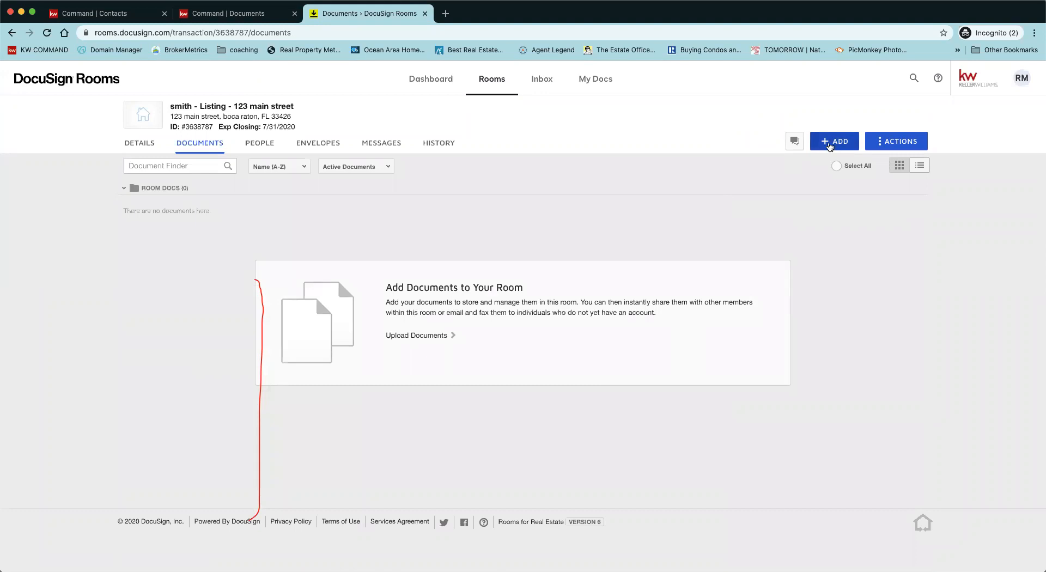
Step: Open Add DocuSign Forms, try the form source list, cancel, then reopen the dialog
{"action": "left_click", "coordinate": [829, 143]}
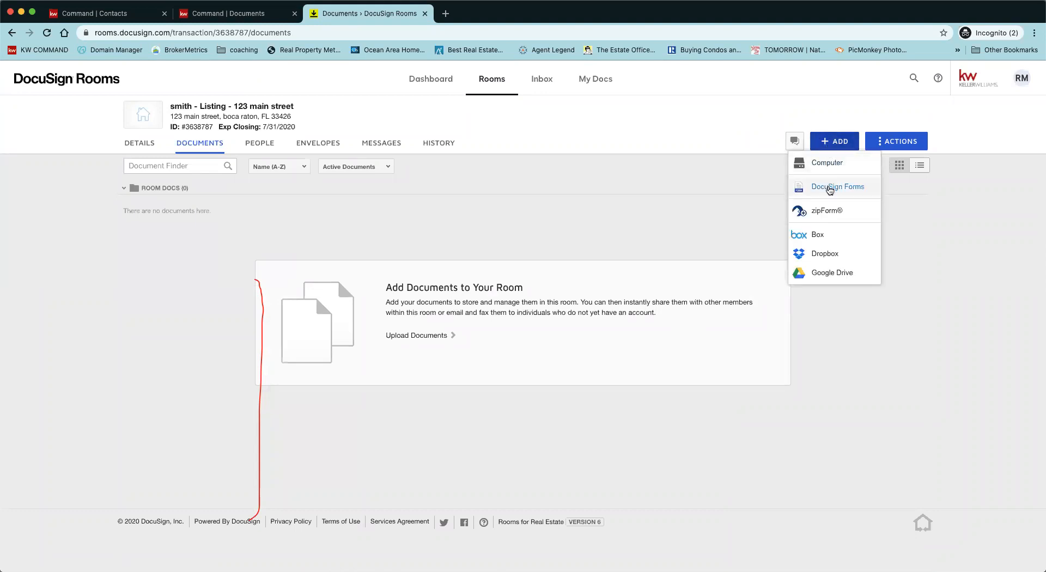
{"action": "left_click", "coordinate": [830, 188]}
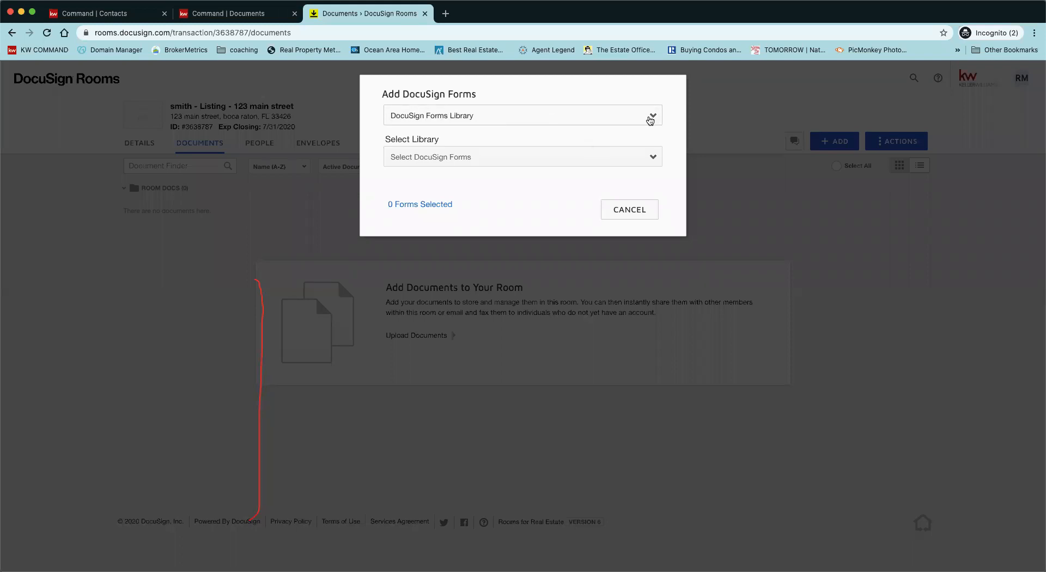
{"action": "left_click", "coordinate": [647, 120]}
{"action": "left_click", "coordinate": [622, 125]}
{"action": "left_click", "coordinate": [625, 210]}
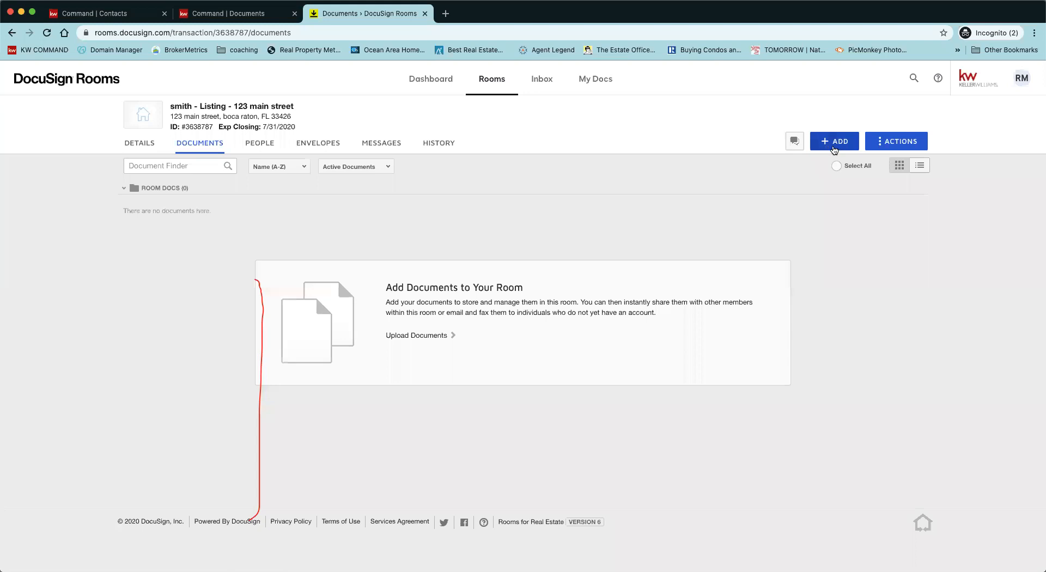
{"action": "left_click", "coordinate": [834, 143]}
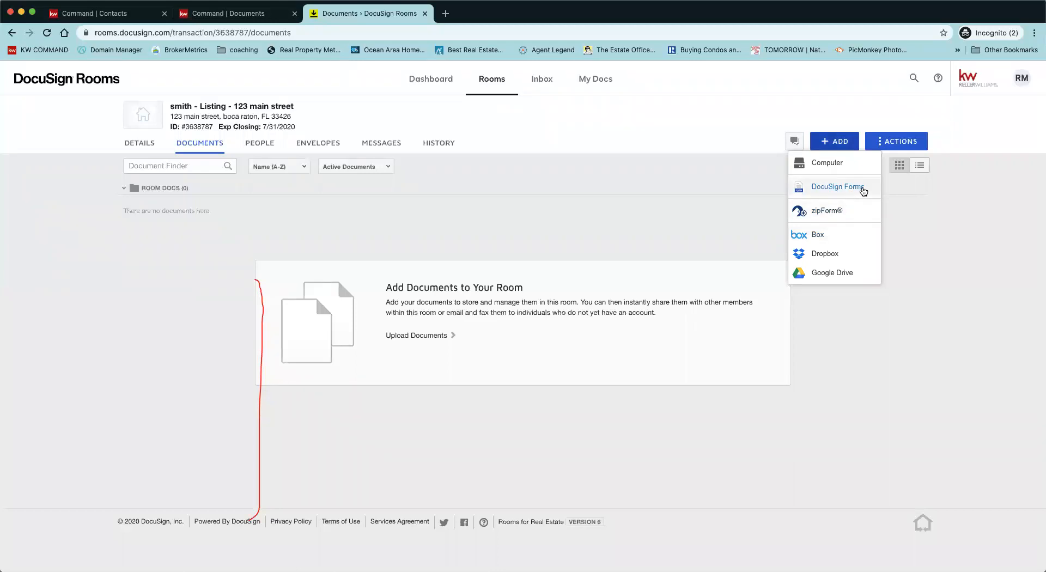
{"action": "left_click", "coordinate": [864, 188]}
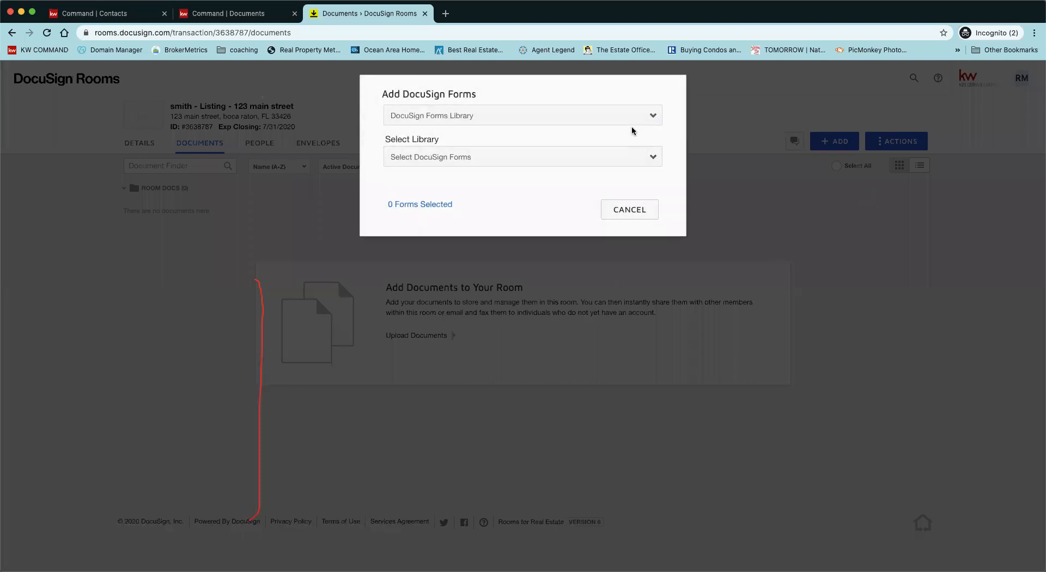
Step: From DocuSign Forms Group's Listing Contracts group, tick the ERS-18tn form and add it
{"action": "left_click", "coordinate": [633, 123]}
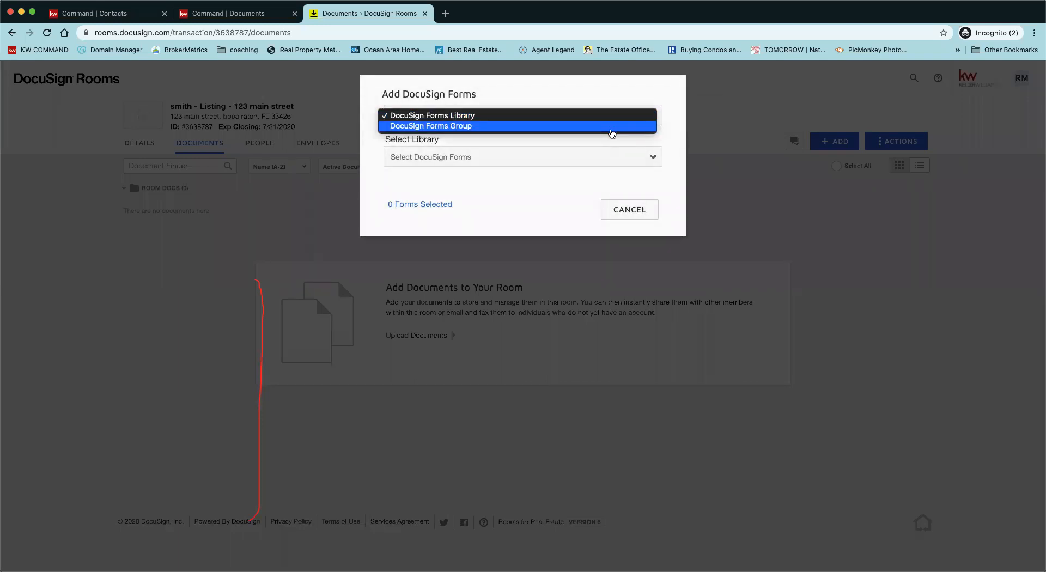
{"action": "left_click", "coordinate": [611, 128]}
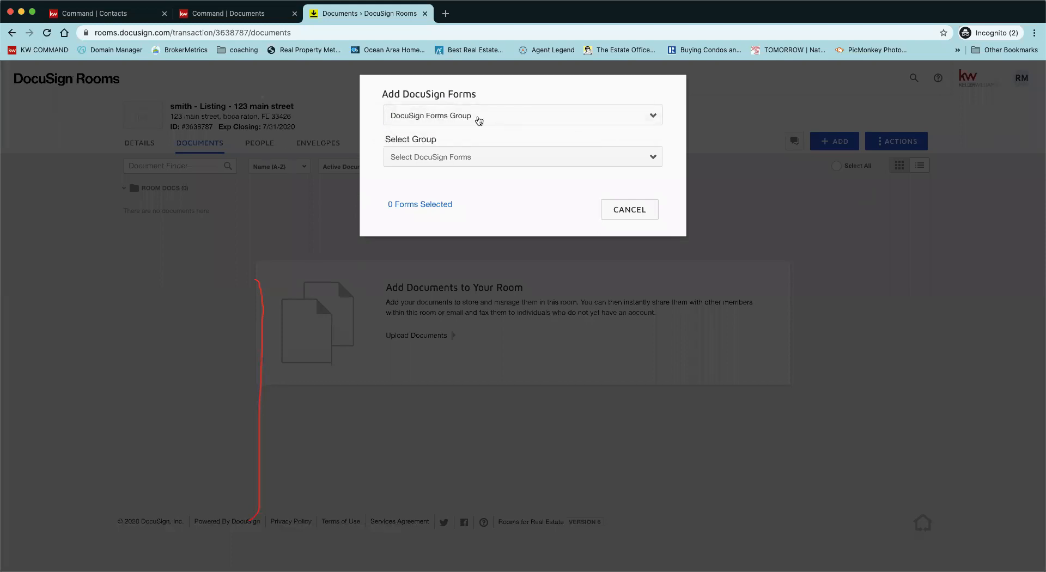
{"action": "left_click", "coordinate": [485, 161]}
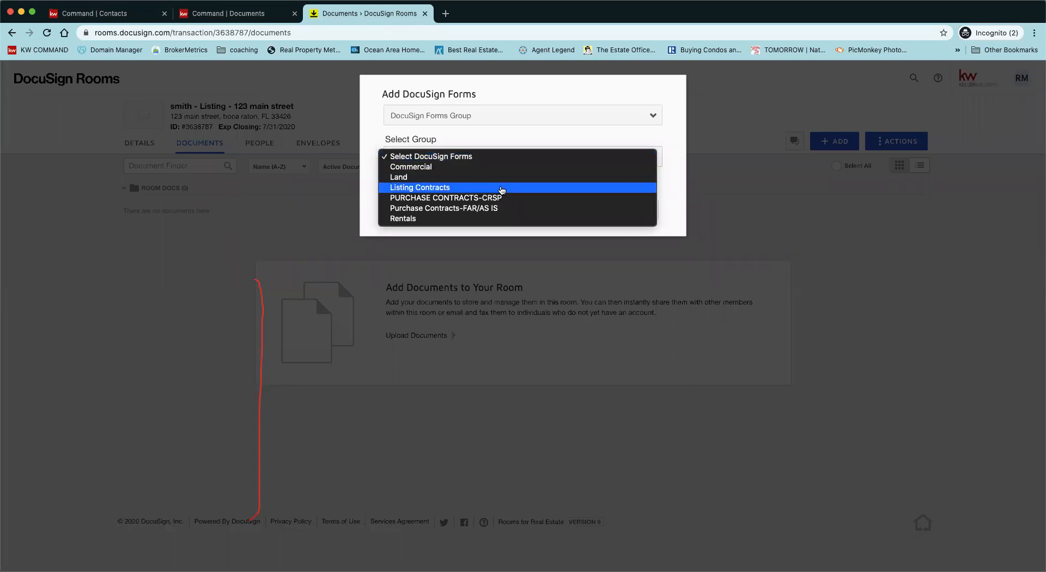
{"action": "left_click", "coordinate": [502, 188]}
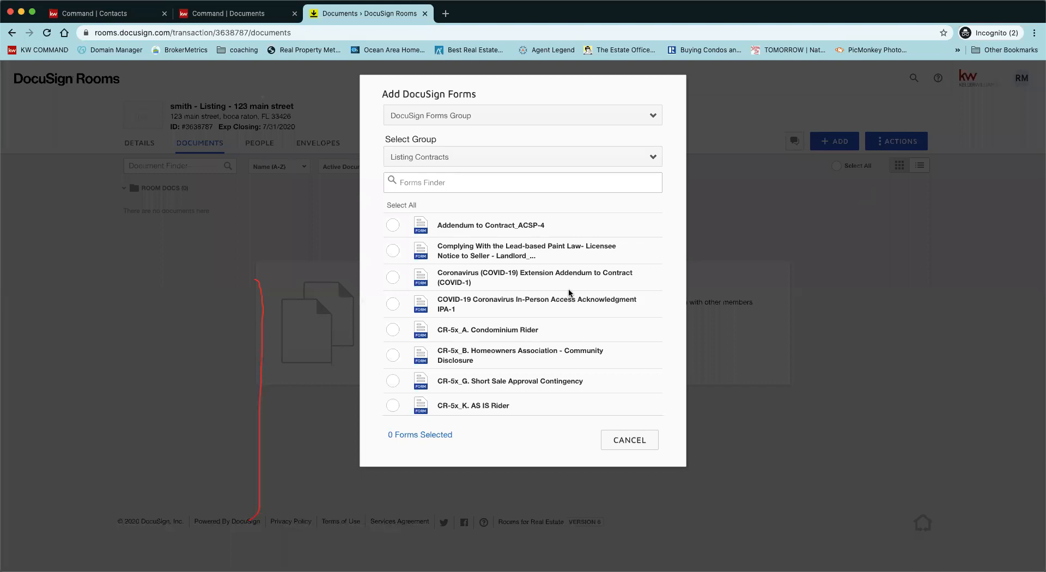
{"action": "scroll", "coordinate": [568, 321], "scroll_direction": "down", "scroll_amount": 5}
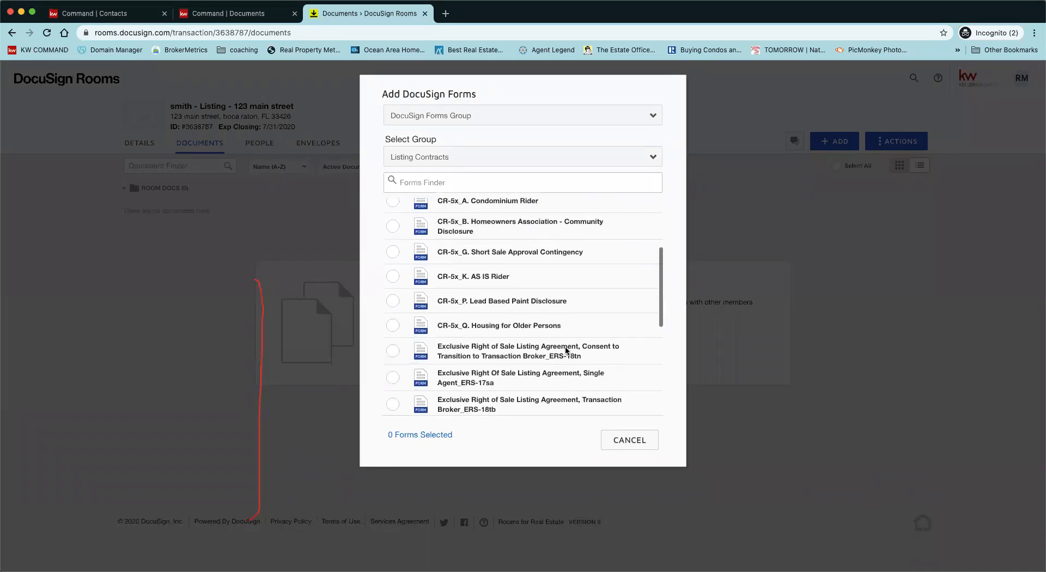
{"action": "scroll", "coordinate": [566, 351], "scroll_direction": "down", "scroll_amount": 1}
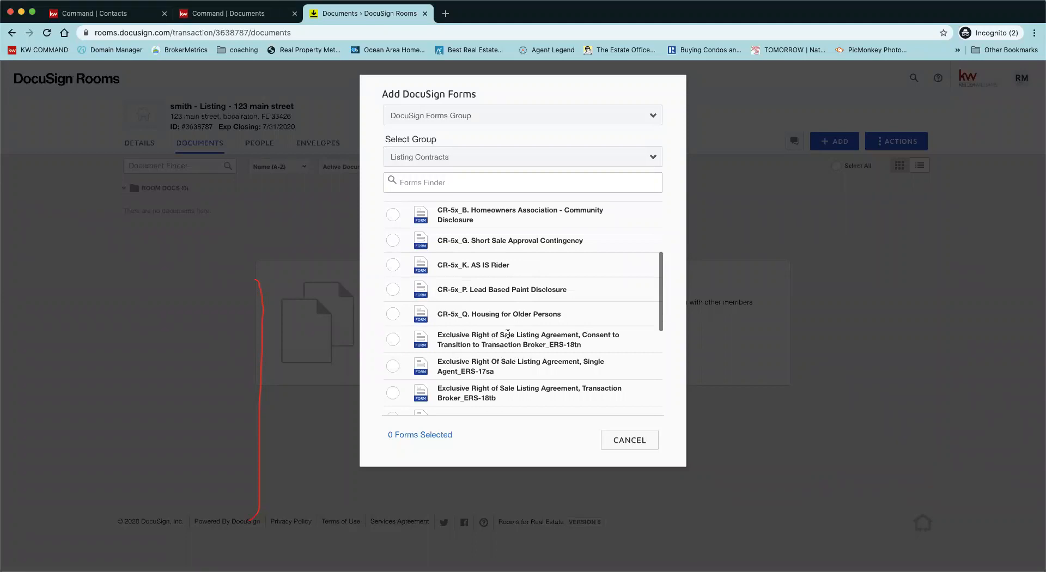
{"action": "left_click", "coordinate": [393, 339]}
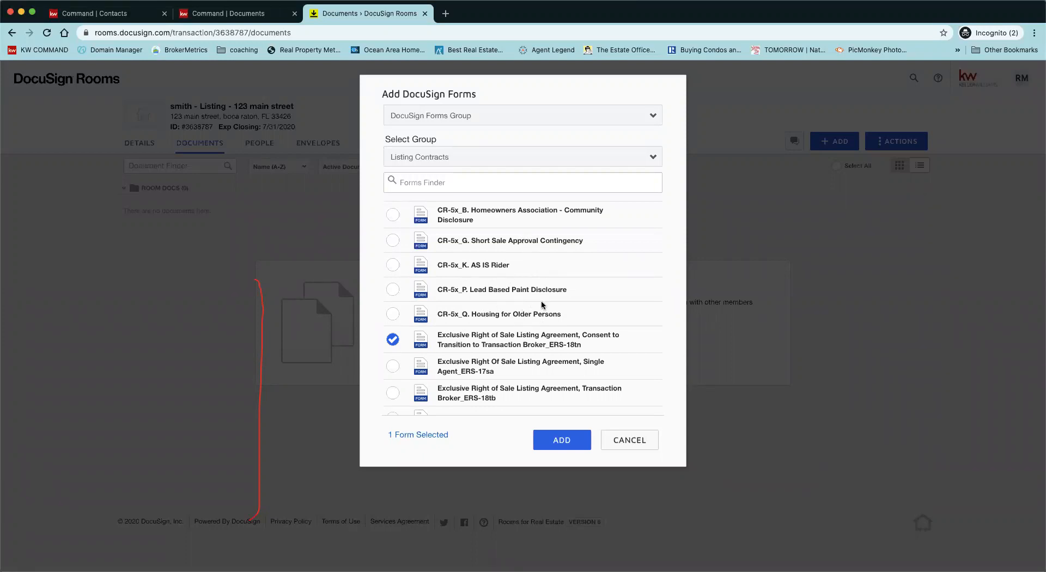
{"action": "scroll", "coordinate": [541, 314], "scroll_direction": "down", "scroll_amount": 5}
{"action": "scroll", "coordinate": [540, 319], "scroll_direction": "down", "scroll_amount": 3}
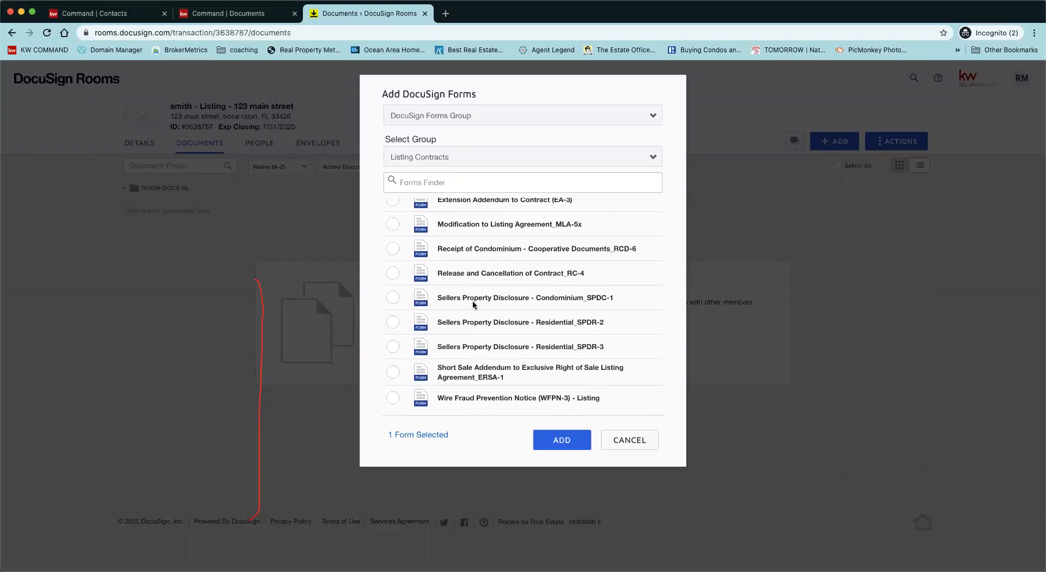
{"action": "scroll", "coordinate": [472, 304], "scroll_direction": "up", "scroll_amount": 5}
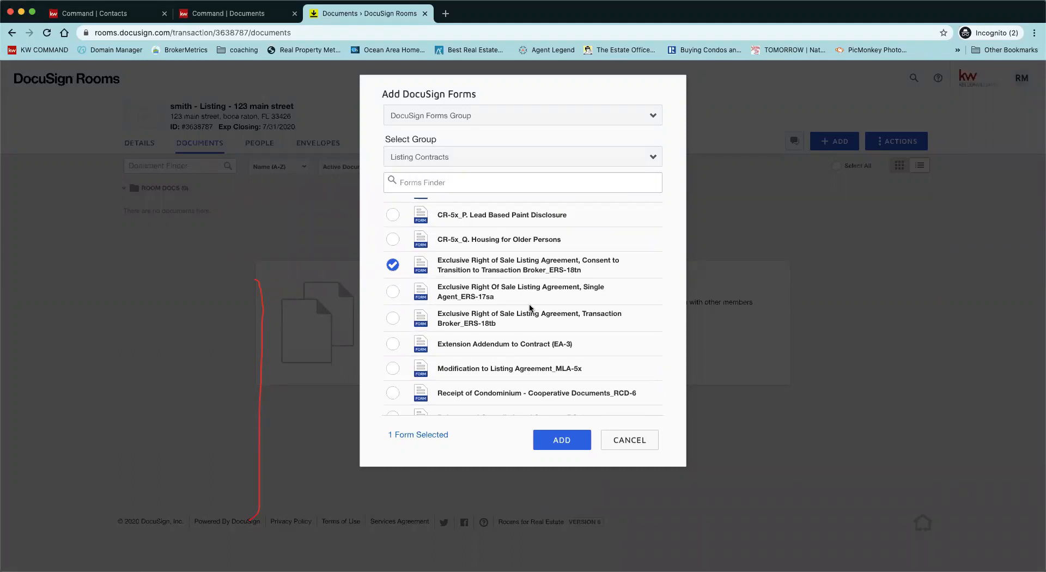
{"action": "left_click", "coordinate": [556, 445]}
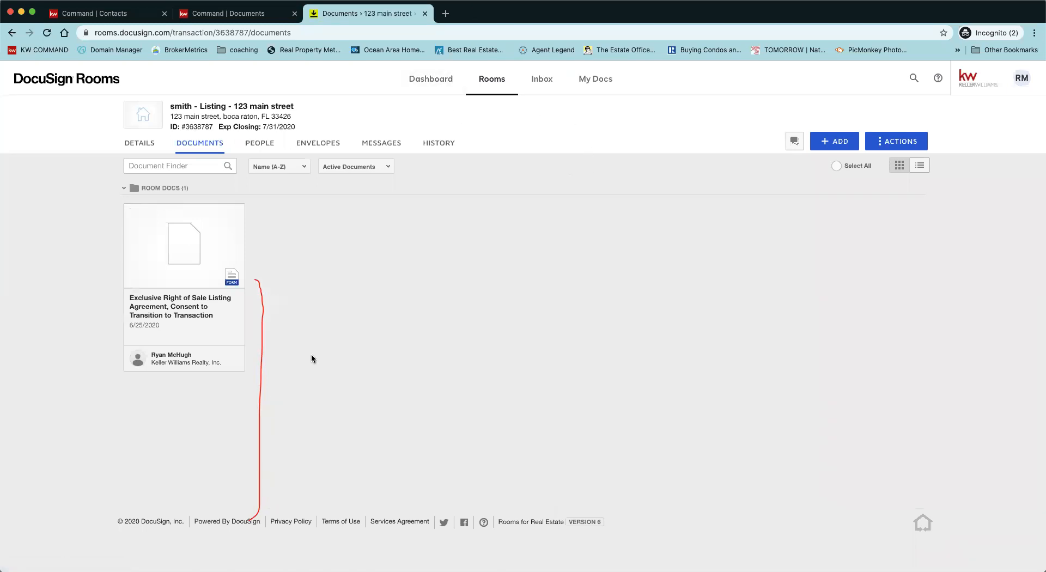
Step: Open the ERS-18tn listing agreement form and tick Cash under Financing Terms
{"action": "left_click", "coordinate": [198, 273]}
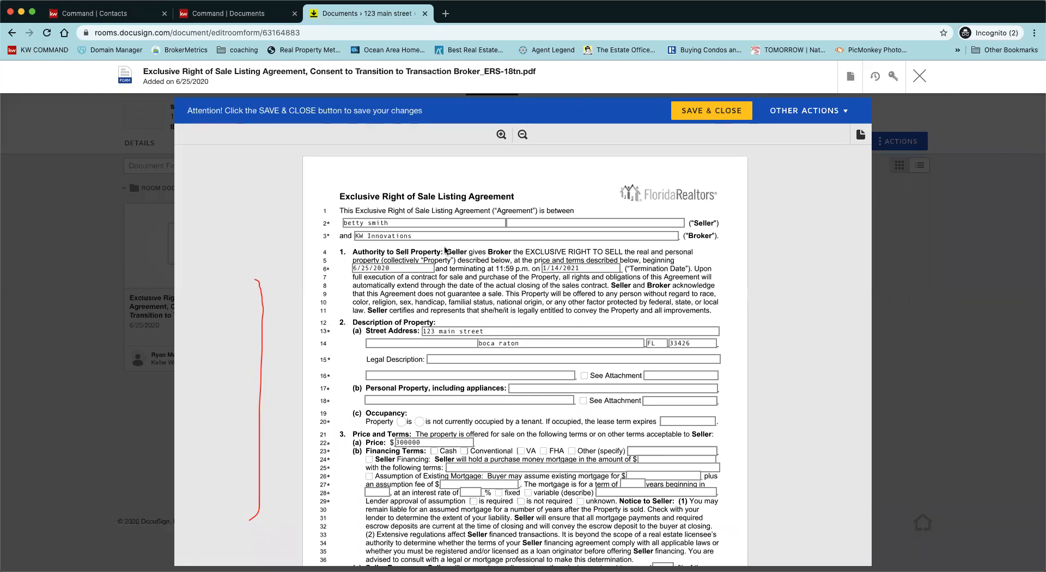
{"action": "scroll", "coordinate": [464, 300], "scroll_direction": "down", "scroll_amount": 2}
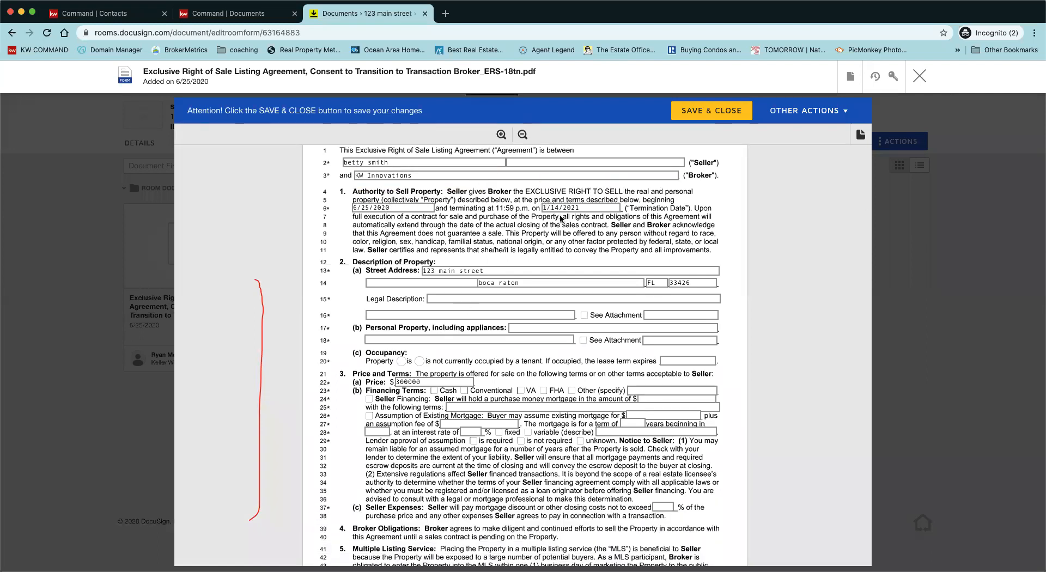
{"action": "scroll", "coordinate": [561, 294], "scroll_direction": "down", "scroll_amount": 1}
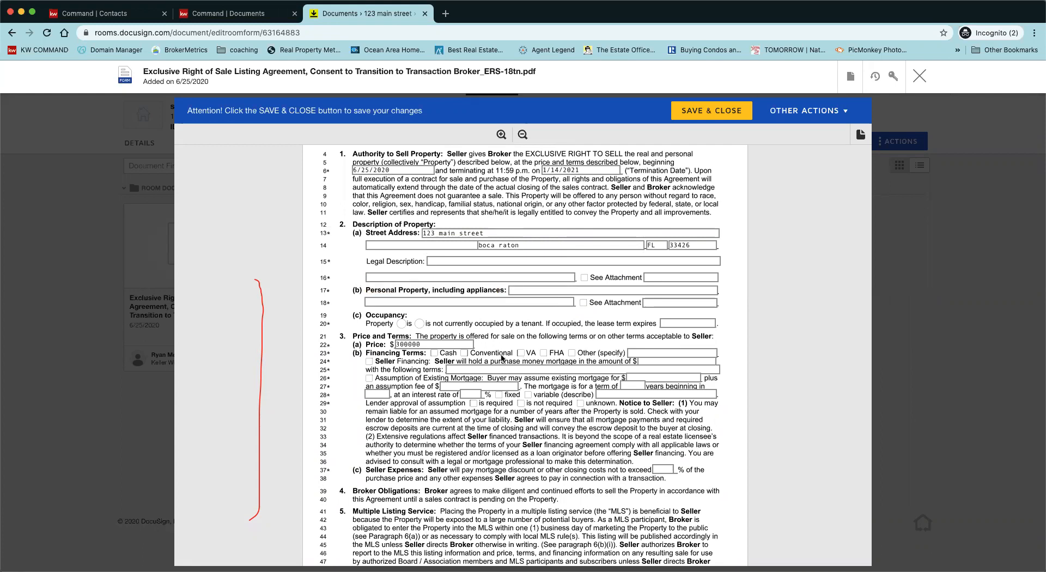
{"action": "left_click", "coordinate": [434, 352]}
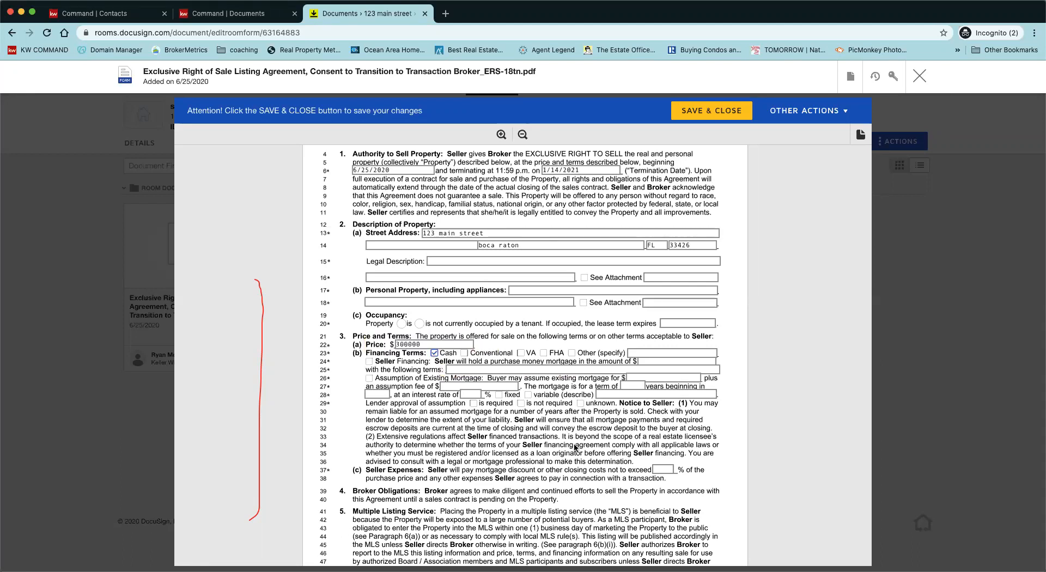
Step: Enter 6 as the compensation percent in field 109(a) and review the rest of the form
{"action": "scroll", "coordinate": [581, 450], "scroll_direction": "down", "scroll_amount": 5}
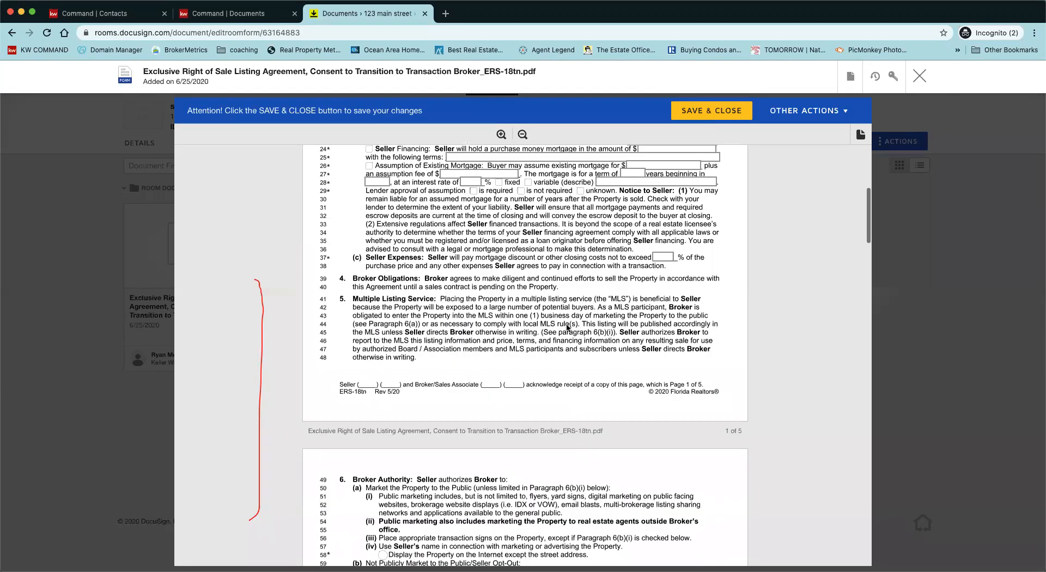
{"action": "scroll", "coordinate": [374, 314], "scroll_direction": "down", "scroll_amount": 2}
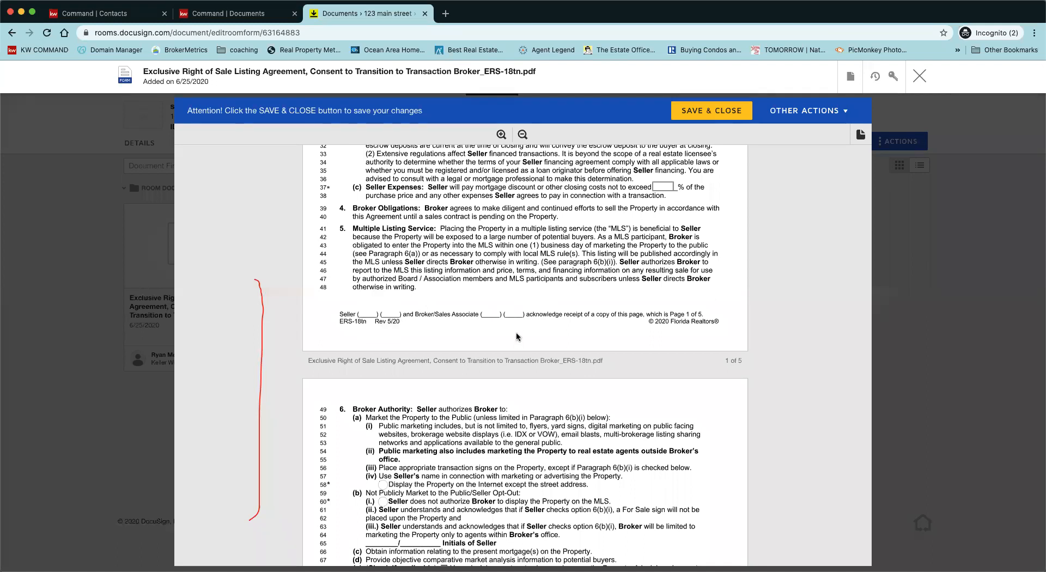
{"action": "scroll", "coordinate": [512, 393], "scroll_direction": "down", "scroll_amount": 7}
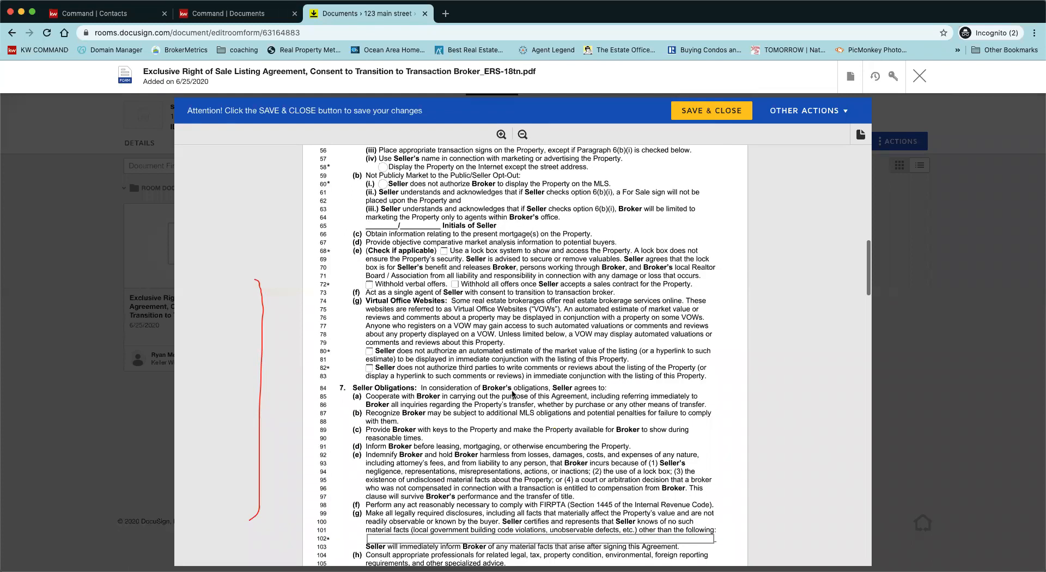
{"action": "scroll", "coordinate": [512, 393], "scroll_direction": "down", "scroll_amount": 7}
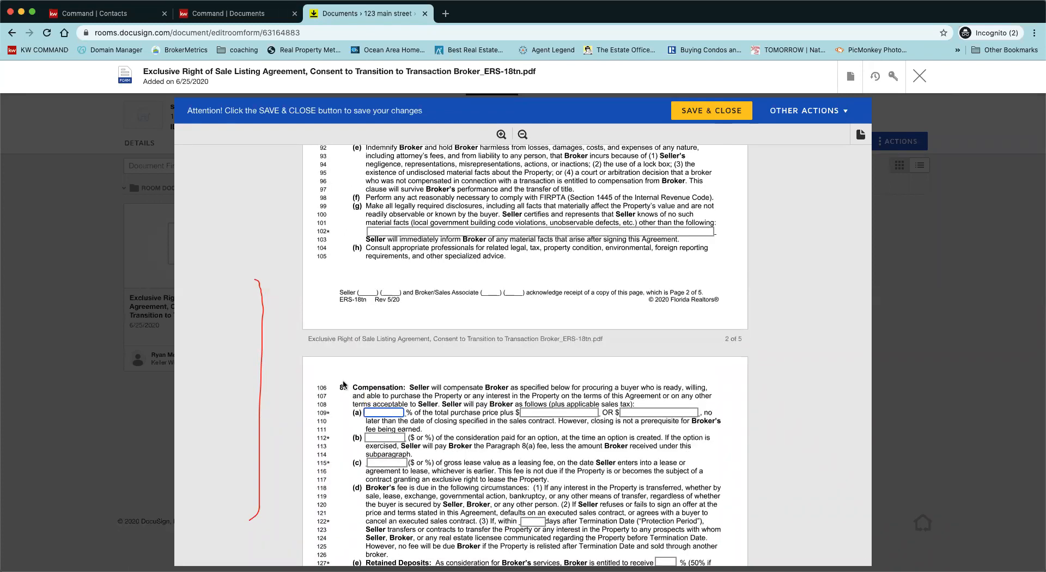
{"action": "type", "text": "6"}
{"action": "scroll", "coordinate": [519, 468], "scroll_direction": "down", "scroll_amount": 3}
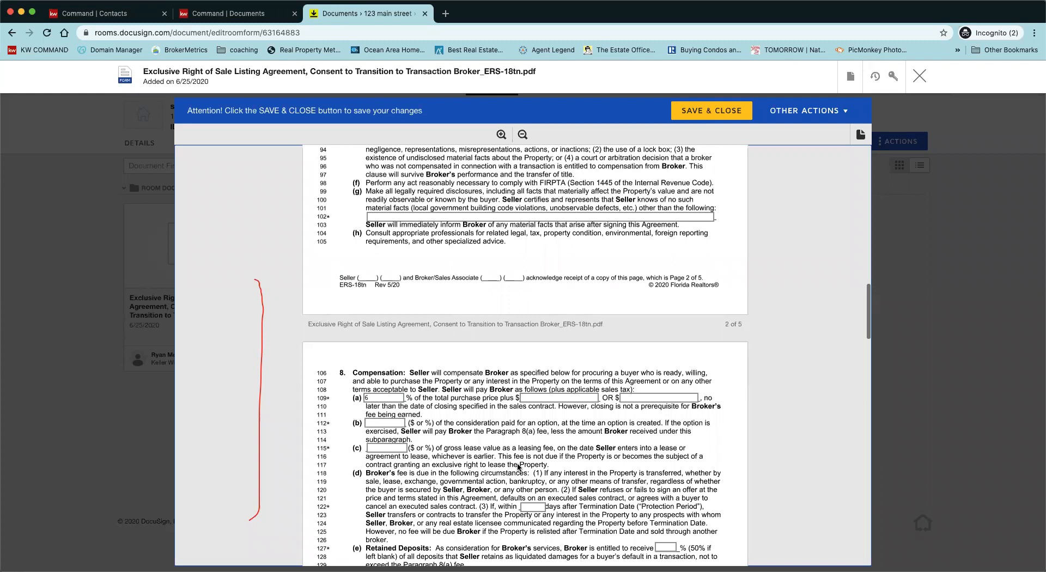
{"action": "scroll", "coordinate": [518, 468], "scroll_direction": "down", "scroll_amount": 13}
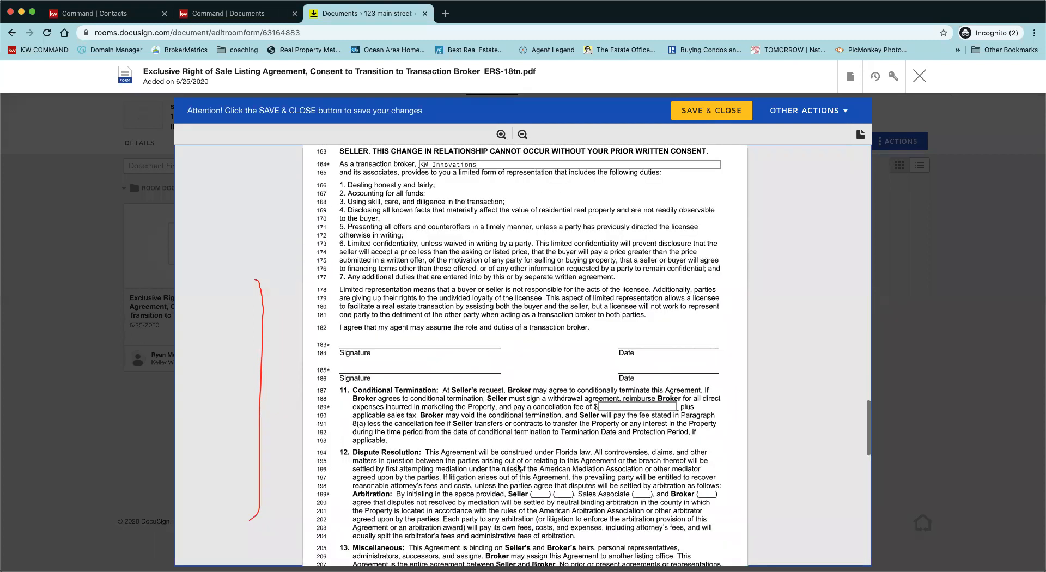
{"action": "scroll", "coordinate": [517, 467], "scroll_direction": "down", "scroll_amount": 9}
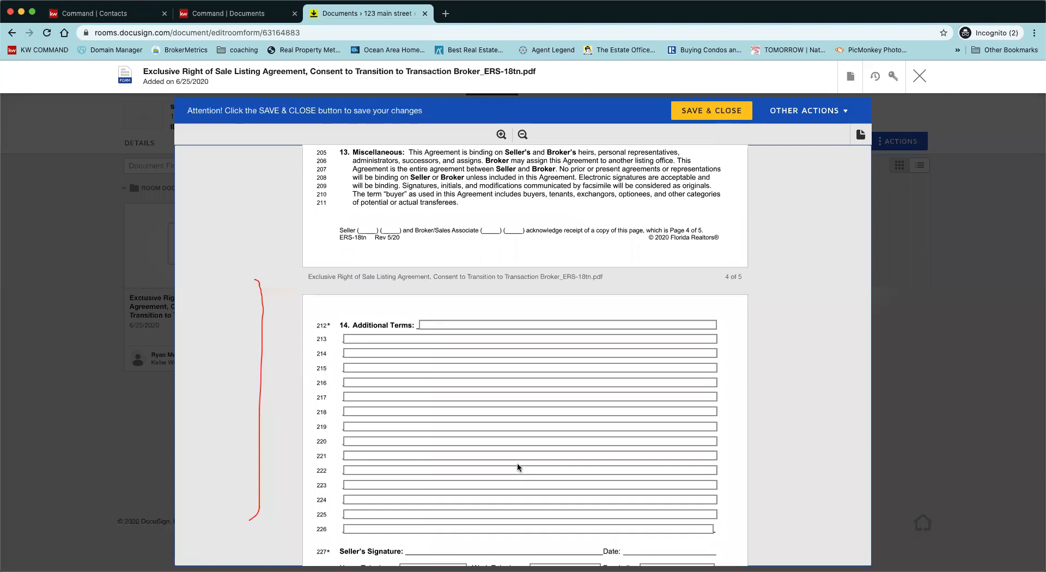
{"action": "scroll", "coordinate": [517, 463], "scroll_direction": "down", "scroll_amount": 4}
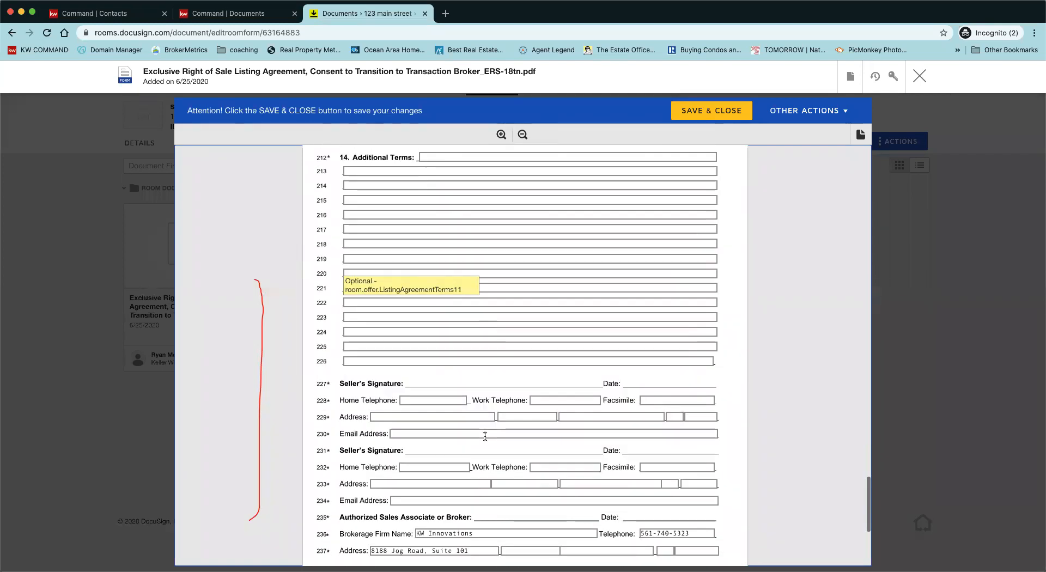
{"action": "scroll", "coordinate": [485, 435], "scroll_direction": "down", "scroll_amount": 5}
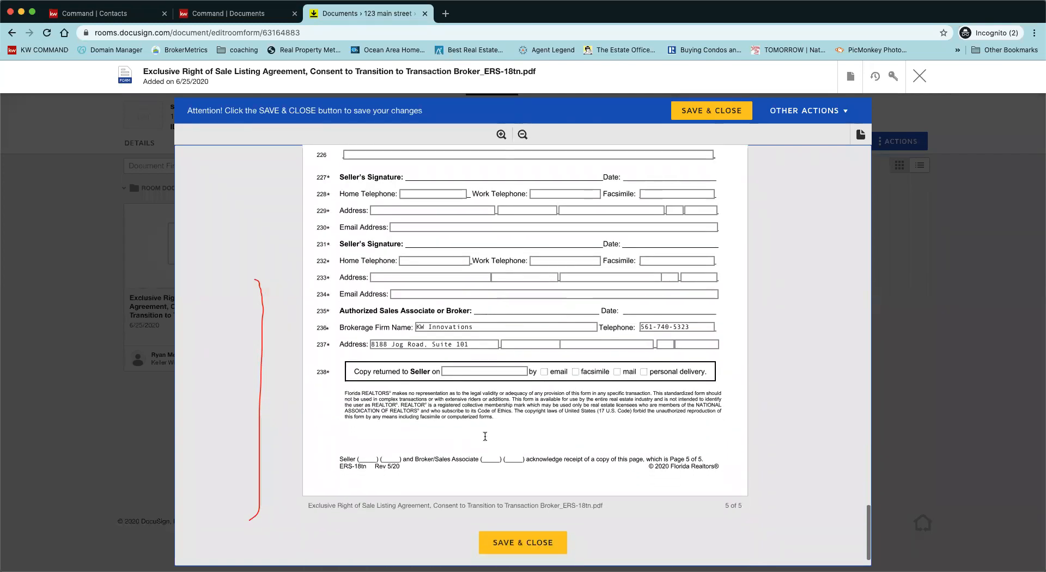
{"action": "scroll", "coordinate": [485, 436], "scroll_direction": "down", "scroll_amount": 1}
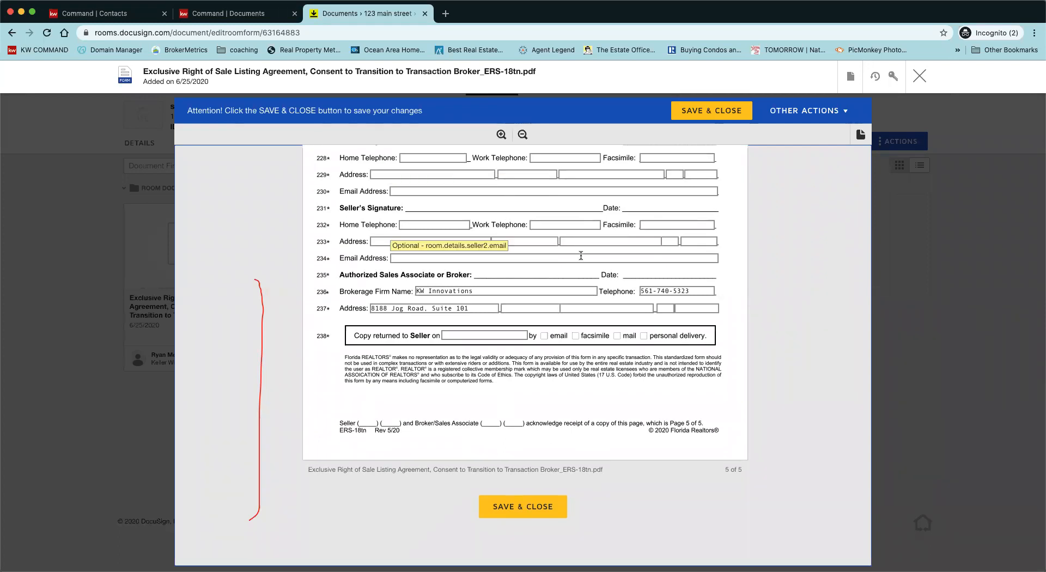
{"action": "scroll", "coordinate": [581, 256], "scroll_direction": "up", "scroll_amount": 20}
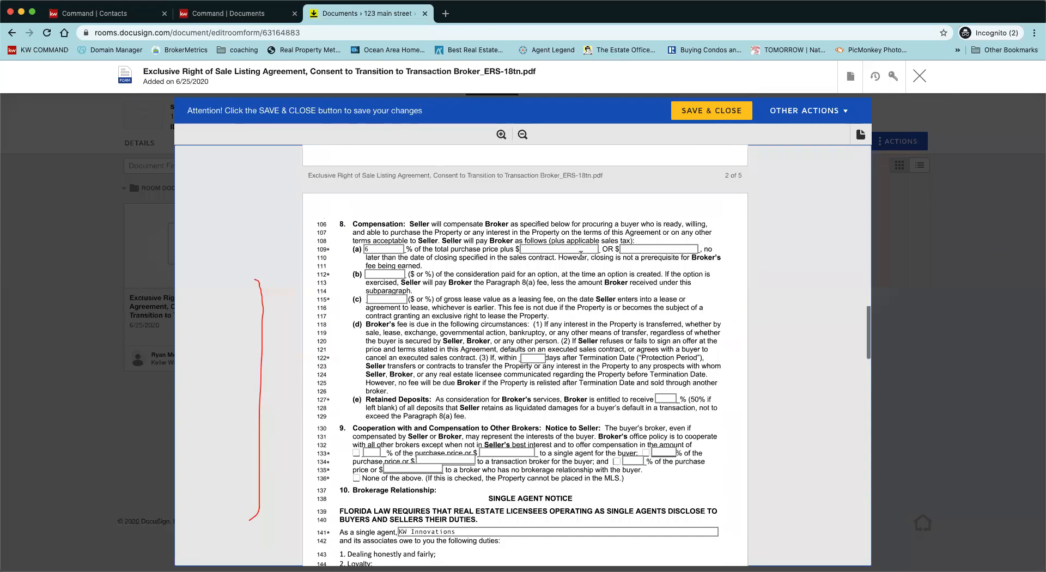
{"action": "scroll", "coordinate": [581, 255], "scroll_direction": "up", "scroll_amount": 15}
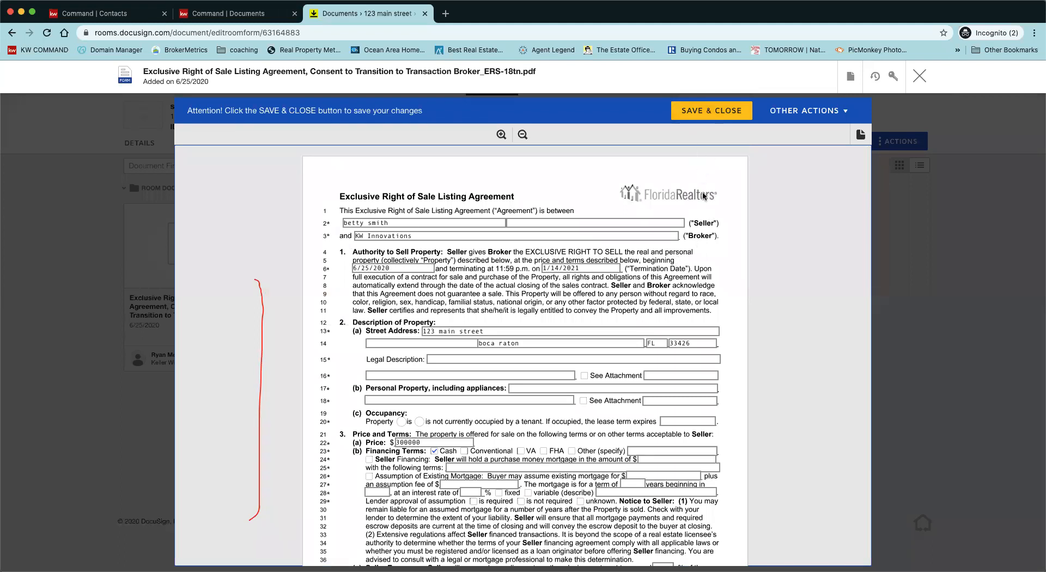
Step: Save and close the listing agreement dated 6/25/2020, then select its document card in the room
{"action": "left_click", "coordinate": [700, 114]}
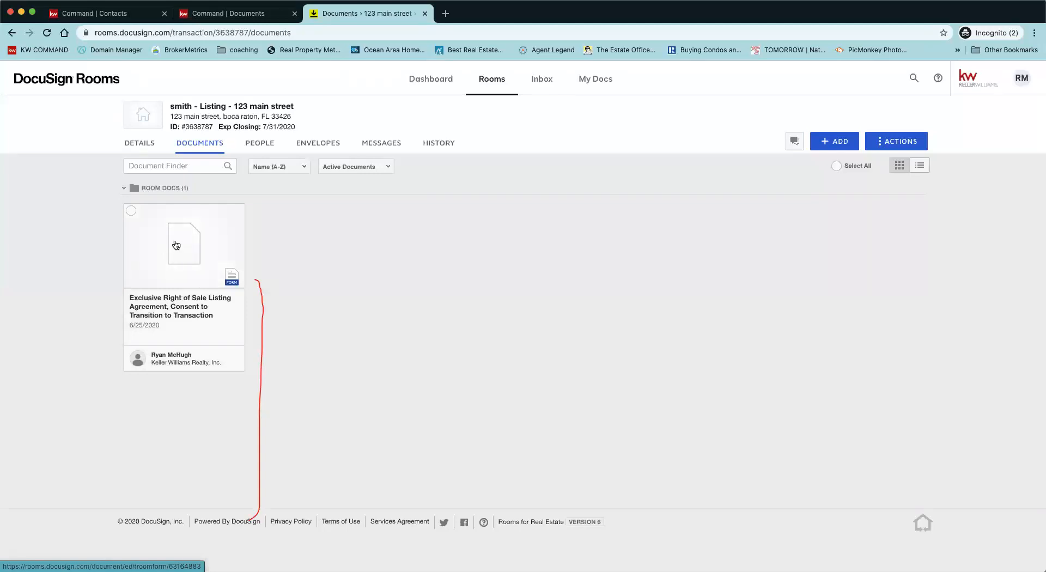
{"action": "left_click", "coordinate": [131, 211]}
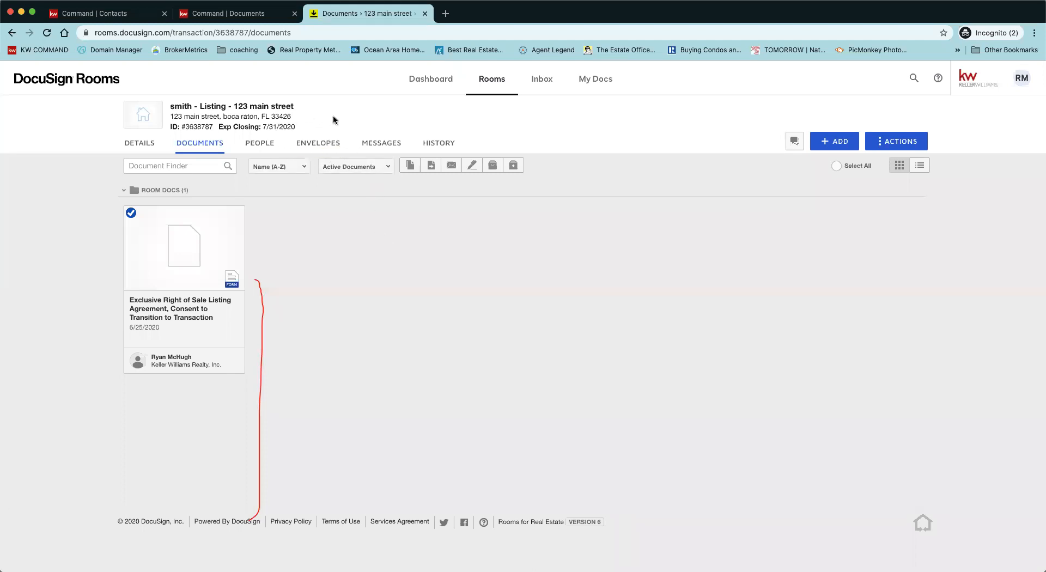
Step: Create a new envelope from the room's Envelopes list and rename it from 'Please DocuSign' to 'listing docs'
{"action": "left_click", "coordinate": [326, 144]}
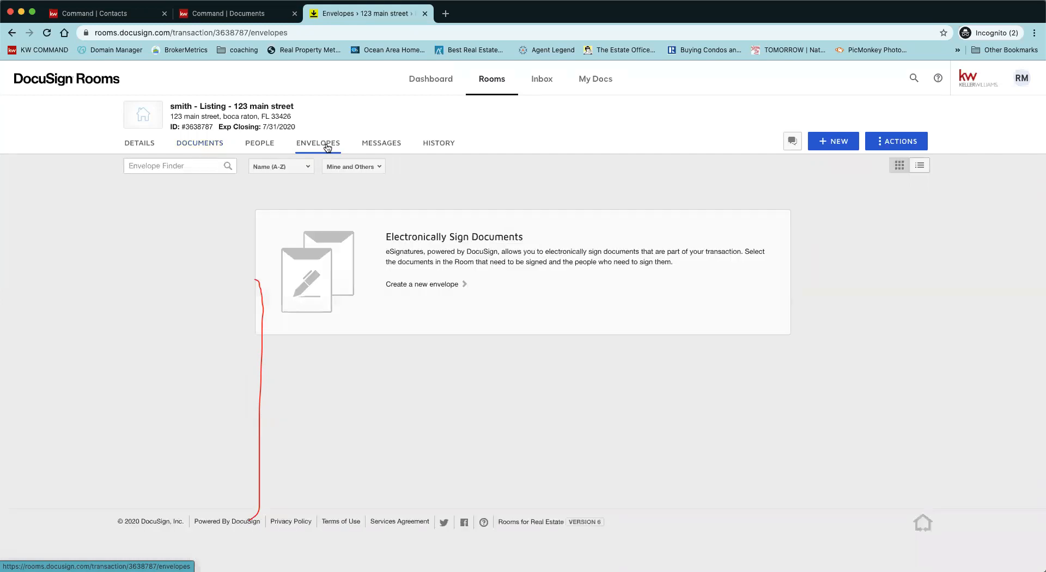
{"action": "left_click", "coordinate": [835, 146]}
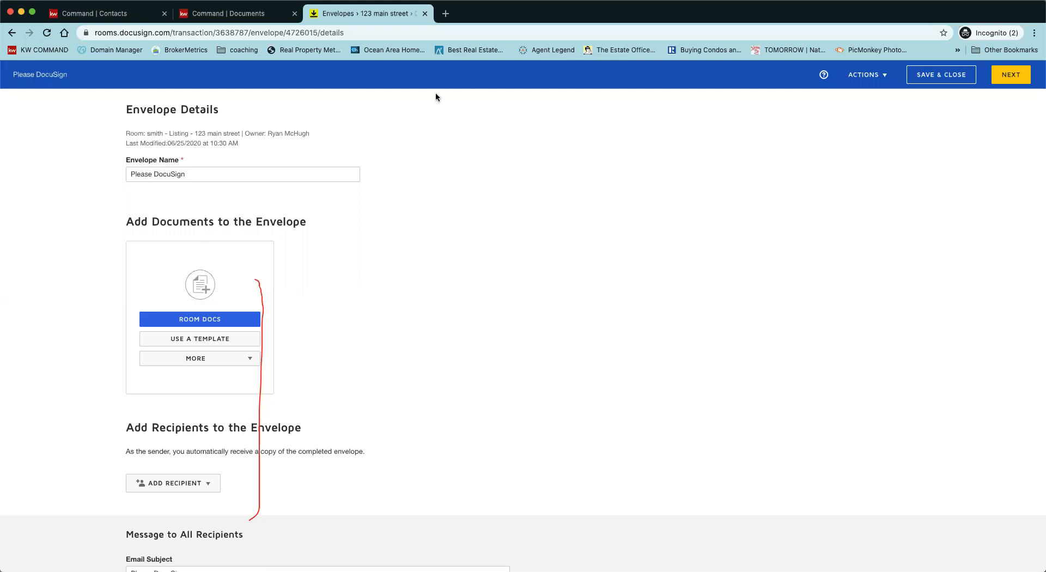
{"action": "triple_click", "coordinate": [256, 178]}
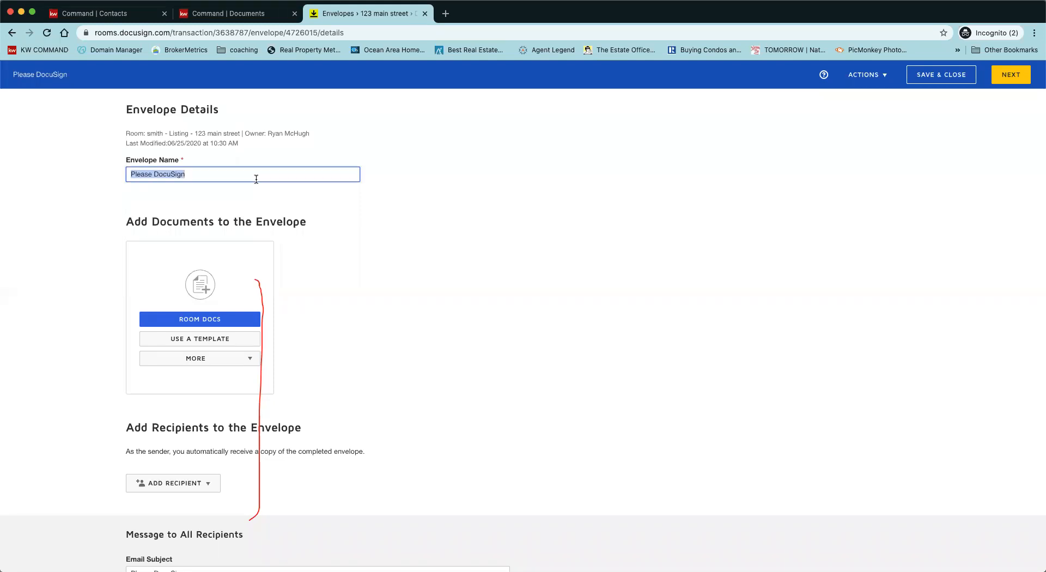
{"action": "key", "text": "BackSpace"}
{"action": "type", "text": "listing docs"}
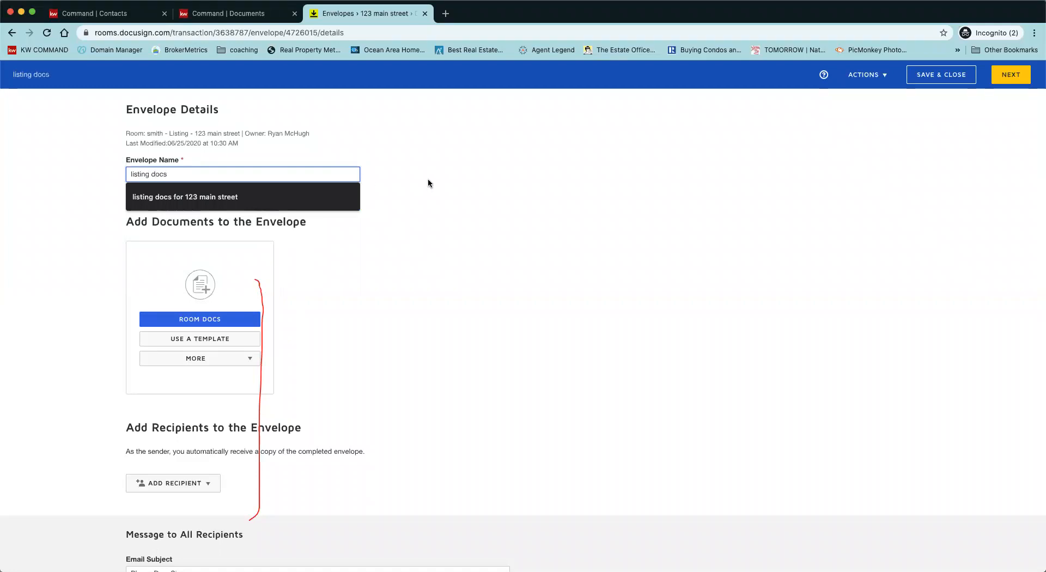
{"action": "left_click", "coordinate": [453, 187]}
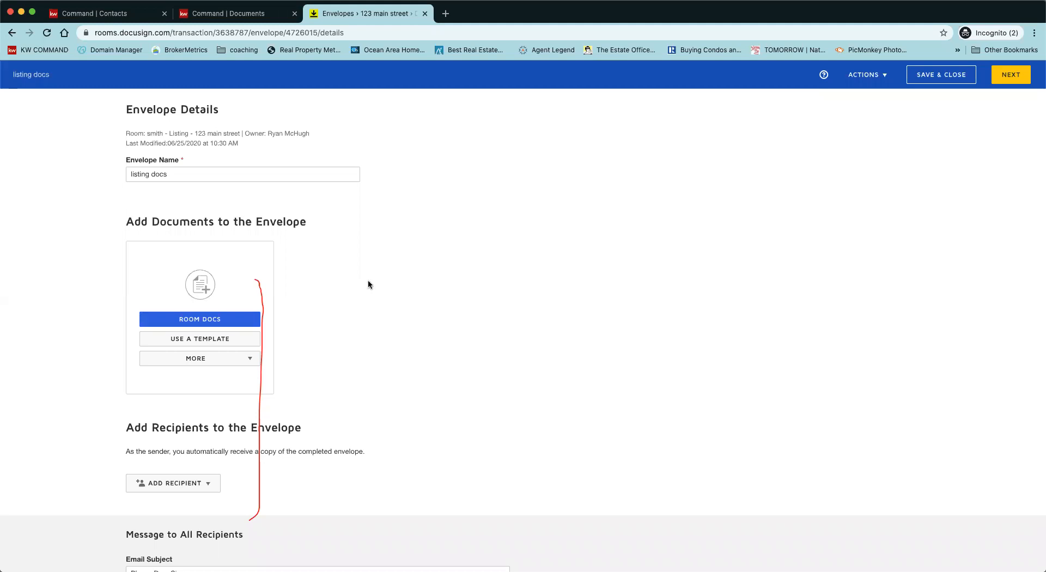
{"action": "scroll", "coordinate": [368, 284], "scroll_direction": "down", "scroll_amount": 2}
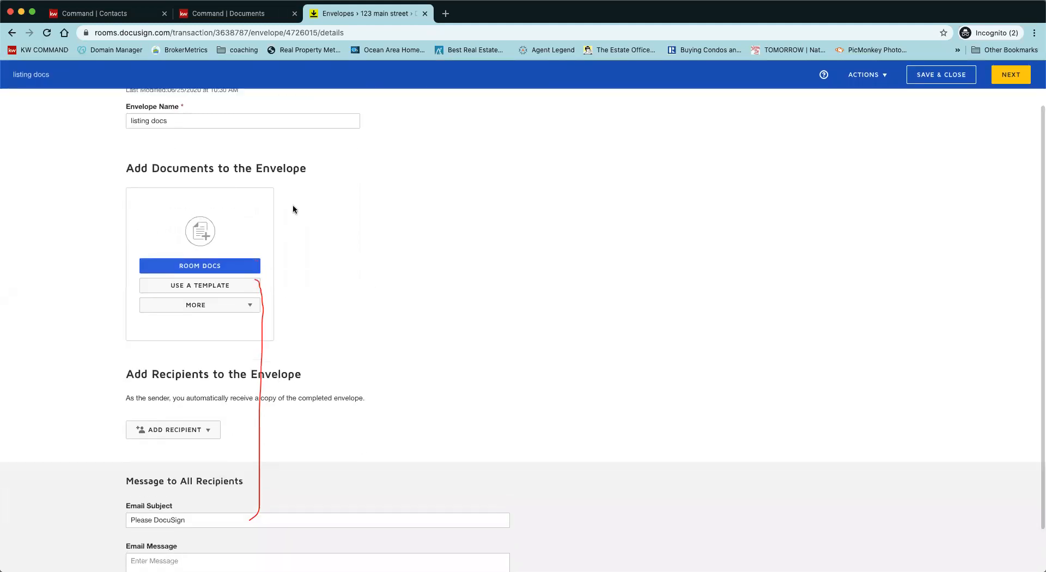
{"action": "scroll", "coordinate": [329, 264], "scroll_direction": "up", "scroll_amount": 2}
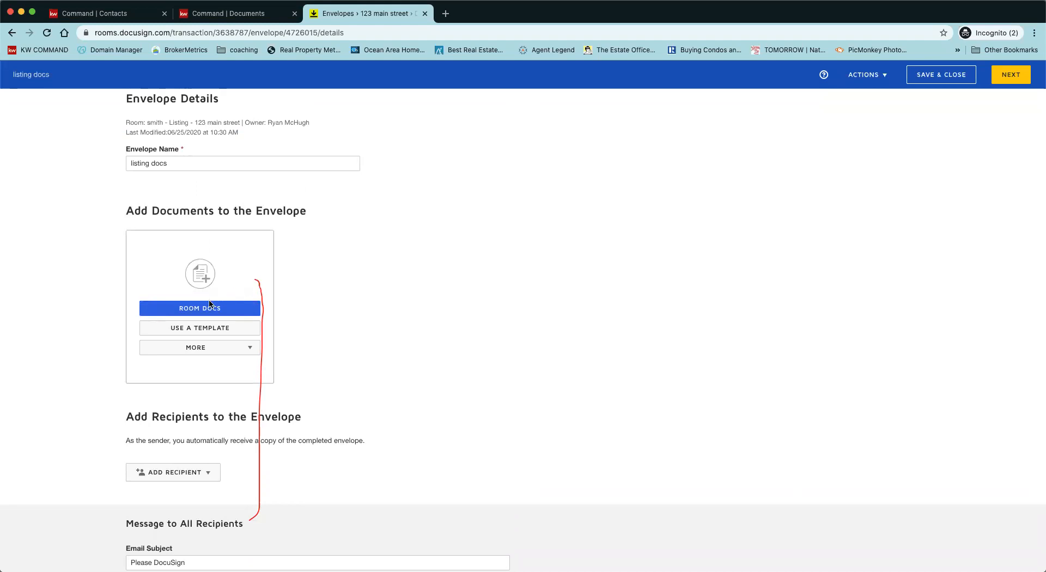
Step: Add the room's 5-page Exclusive Right of Sale Listing Agreement to the envelope's documents
{"action": "left_click", "coordinate": [194, 312]}
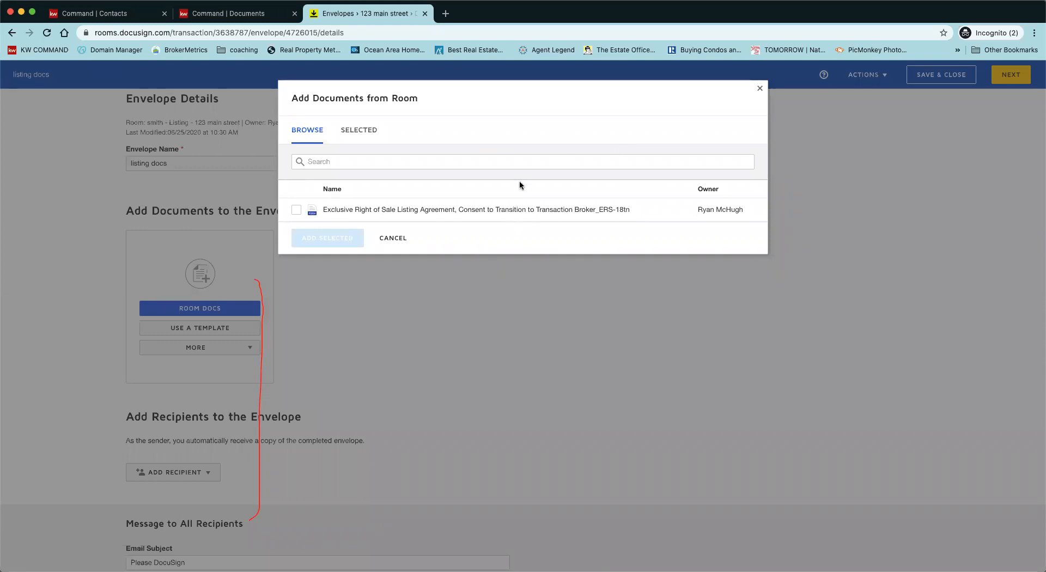
{"action": "left_click", "coordinate": [297, 210]}
{"action": "left_click", "coordinate": [311, 240]}
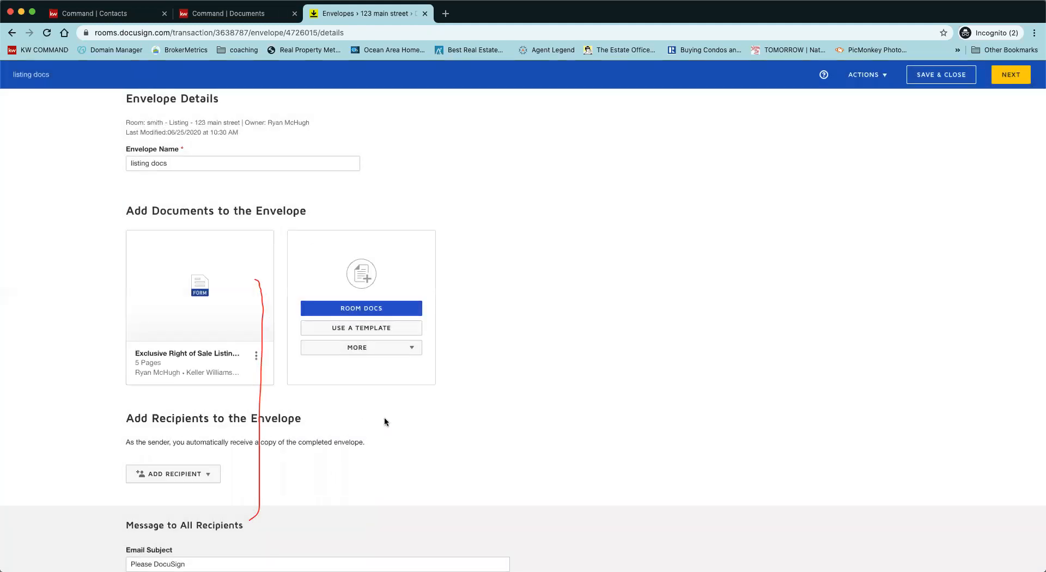
{"action": "scroll", "coordinate": [384, 421], "scroll_direction": "down", "scroll_amount": 1}
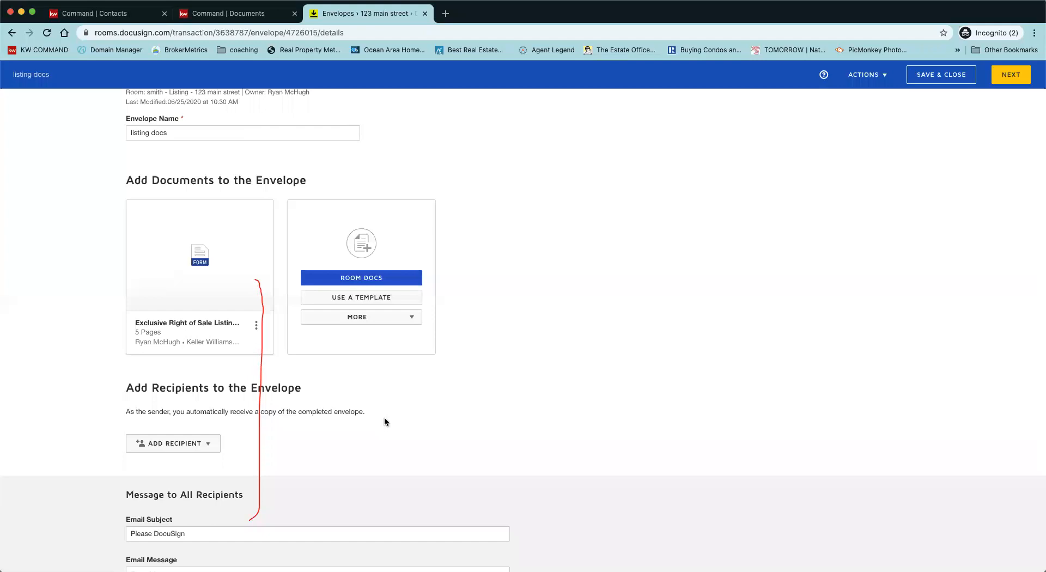
{"action": "scroll", "coordinate": [385, 421], "scroll_direction": "down", "scroll_amount": 2}
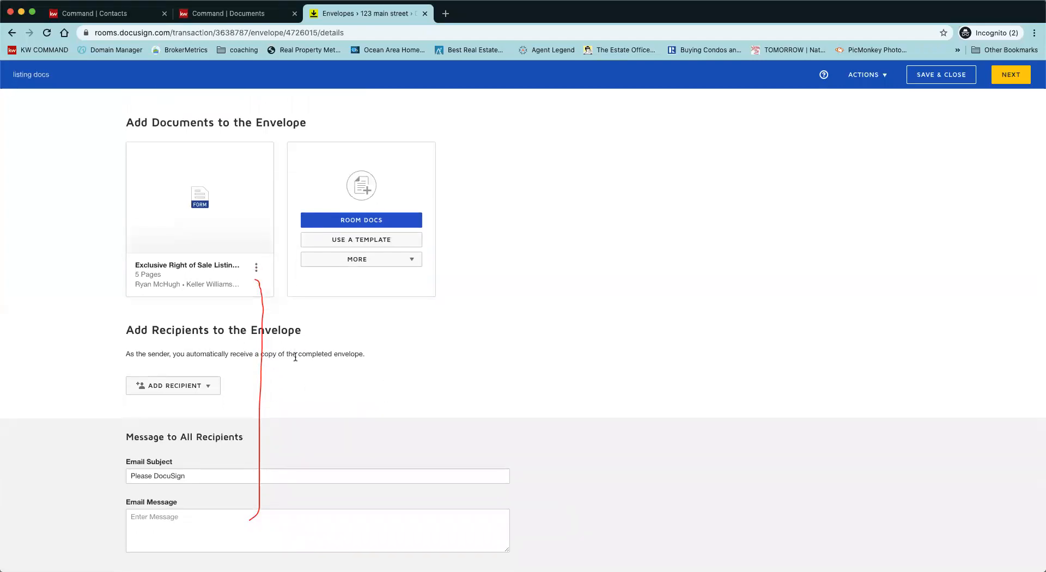
{"action": "left_click", "coordinate": [207, 388]}
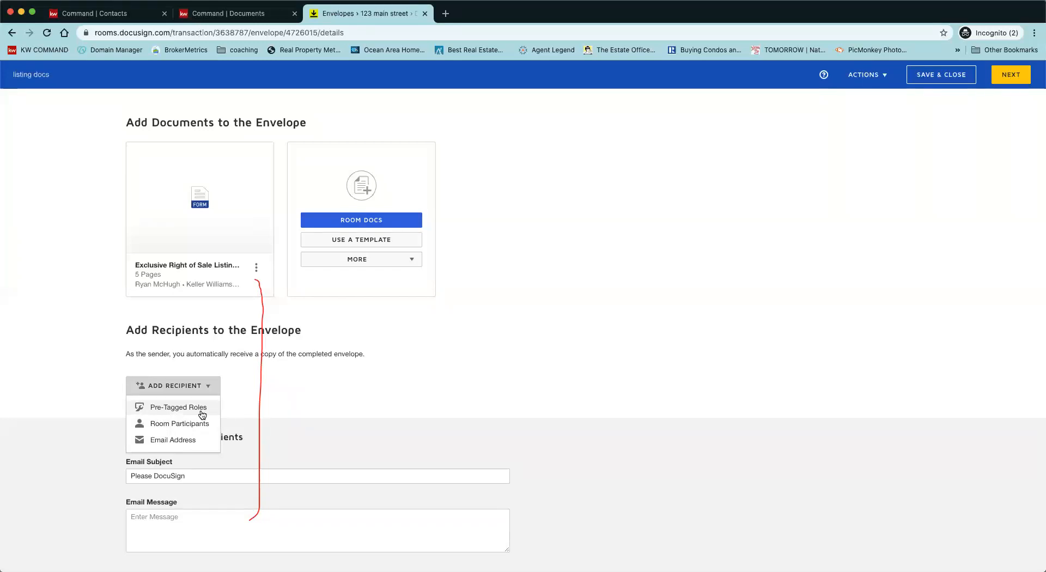
Step: Try the agreement's pre-tagged roles, Seller One and Listing Sales Associate, then cancel the roles dialog
{"action": "left_click", "coordinate": [202, 413]}
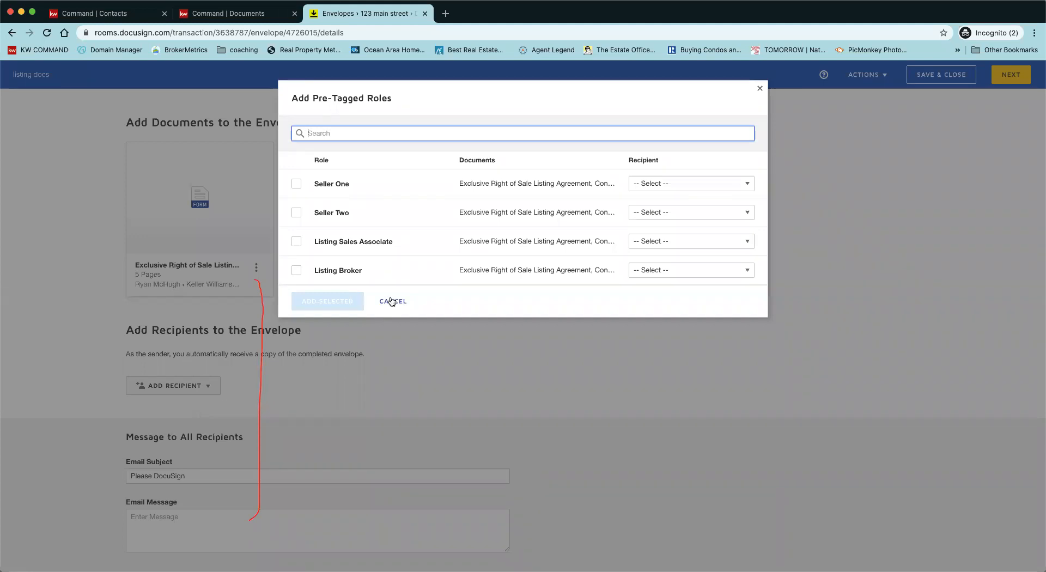
{"action": "left_click", "coordinate": [296, 184]}
{"action": "left_click", "coordinate": [699, 189]}
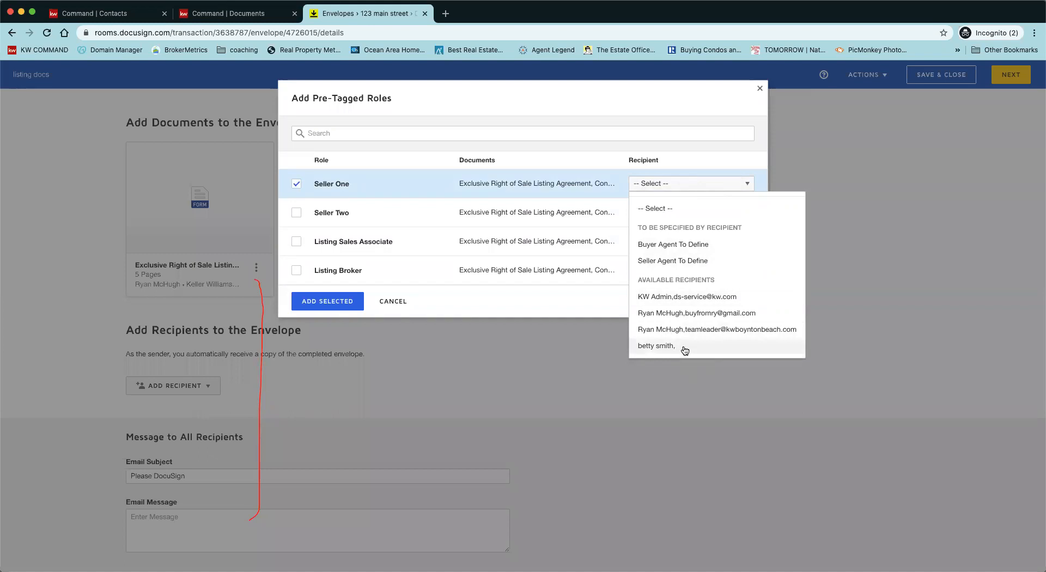
{"action": "left_click", "coordinate": [478, 187]}
{"action": "left_click", "coordinate": [296, 184]}
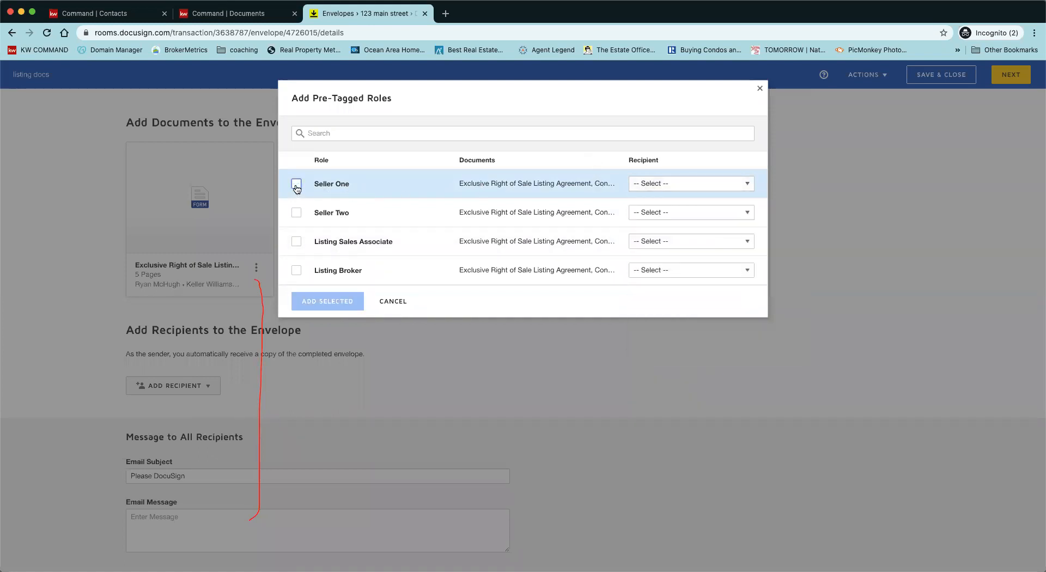
{"action": "left_click", "coordinate": [296, 241]}
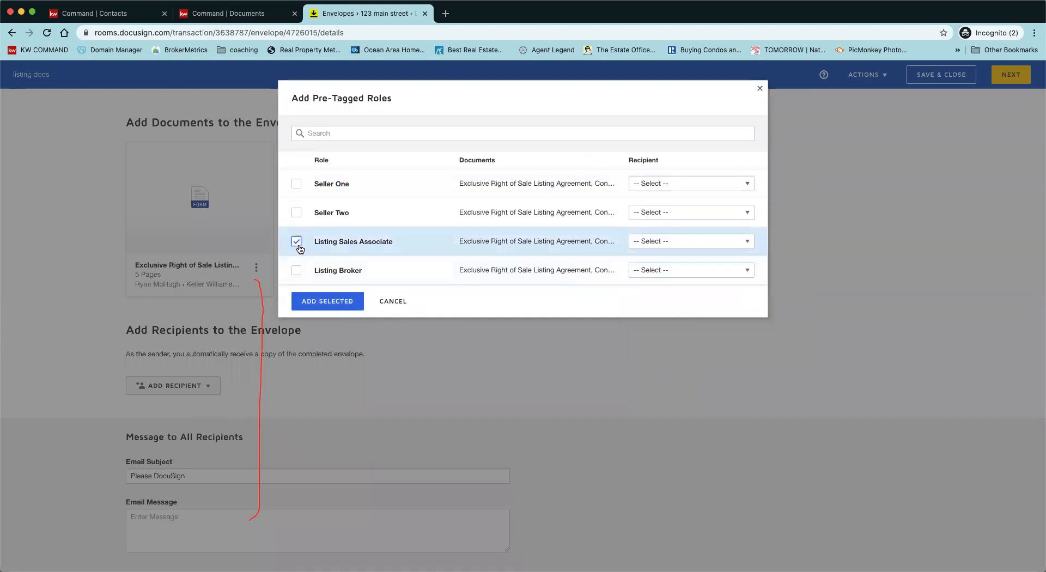
{"action": "left_click", "coordinate": [659, 244]}
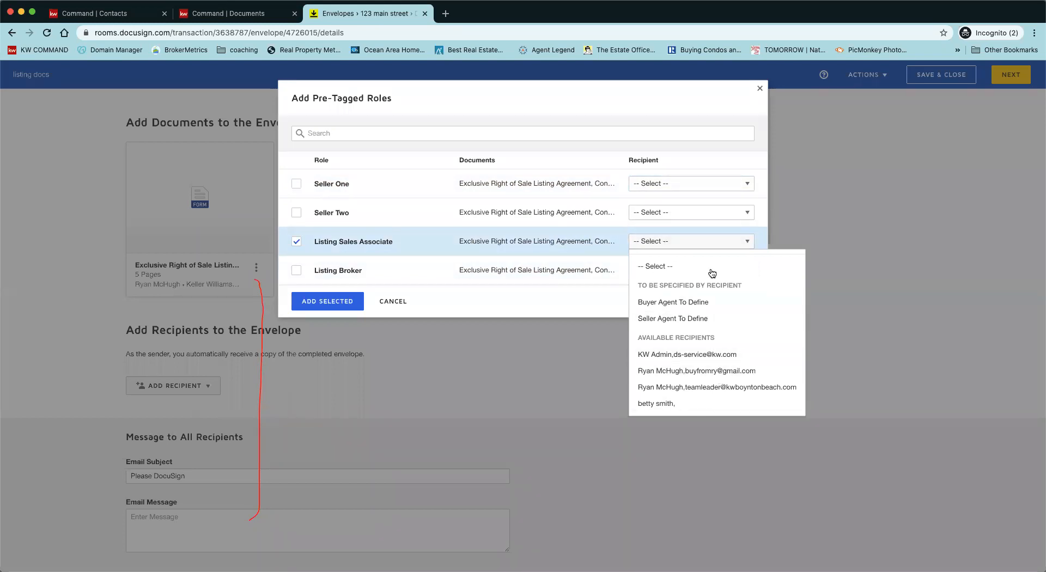
{"action": "left_click", "coordinate": [709, 370]}
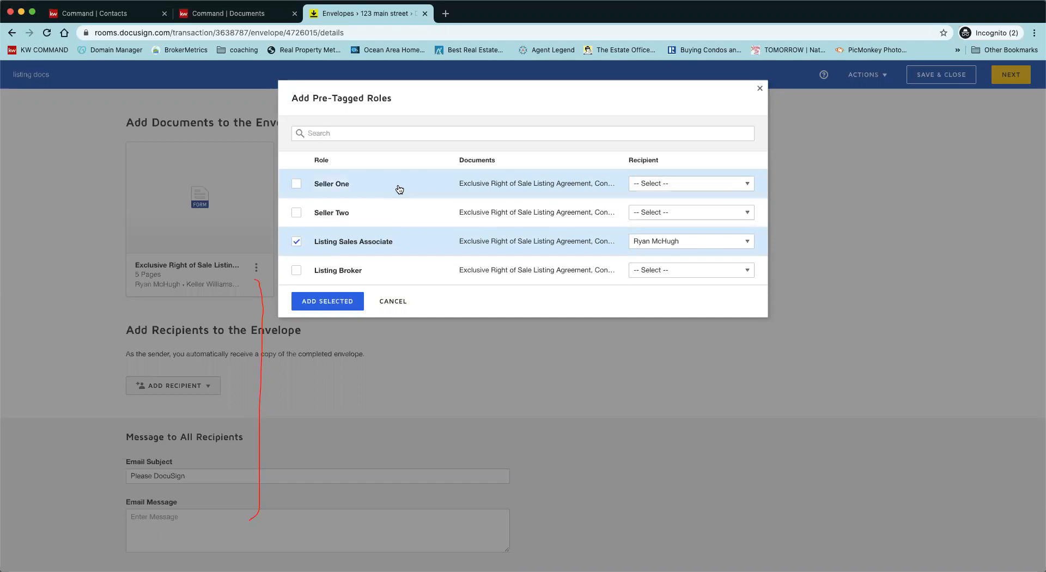
{"action": "left_click", "coordinate": [670, 187]}
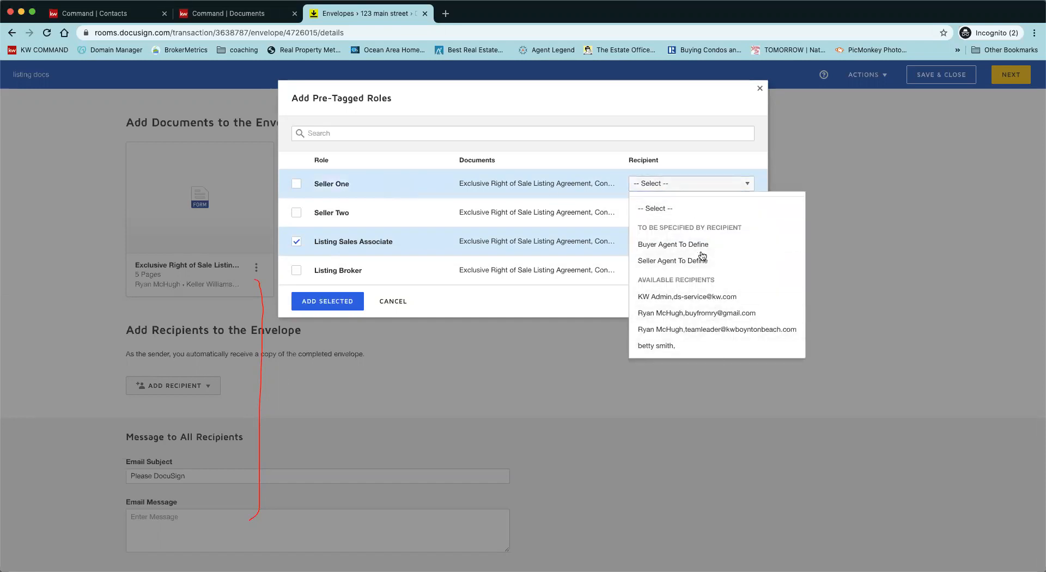
{"action": "left_click", "coordinate": [871, 302]}
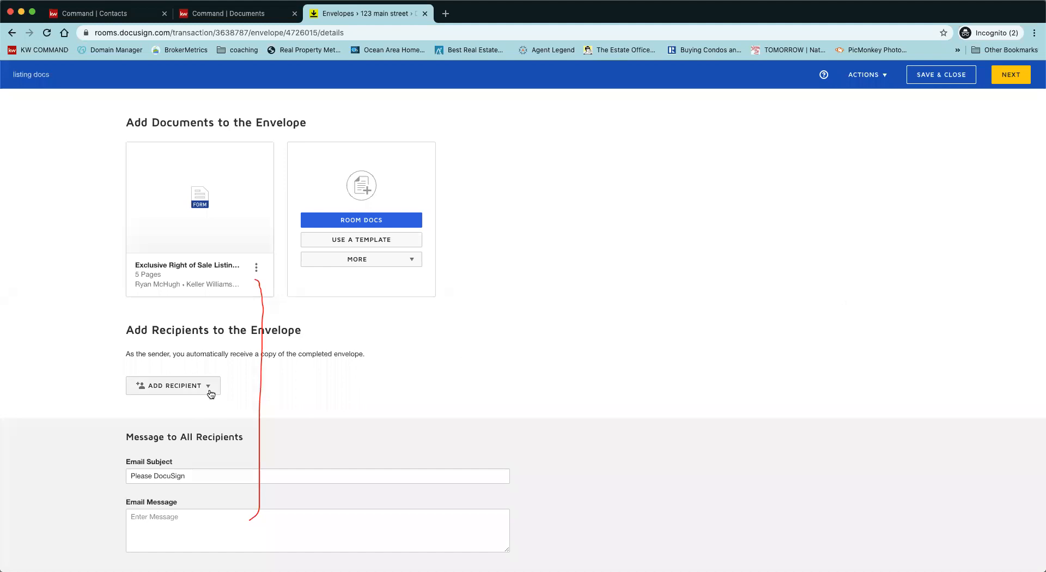
Step: Add the agent as the Listing Sales Associate signer from the pre-tagged roles
{"action": "left_click", "coordinate": [210, 386]}
{"action": "left_click", "coordinate": [207, 406]}
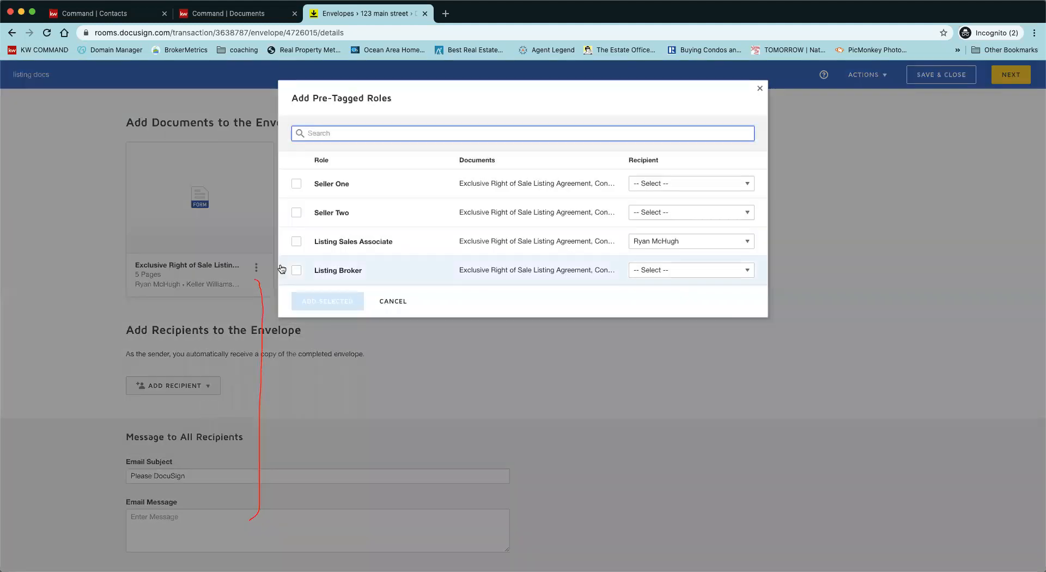
{"action": "left_click", "coordinate": [296, 244]}
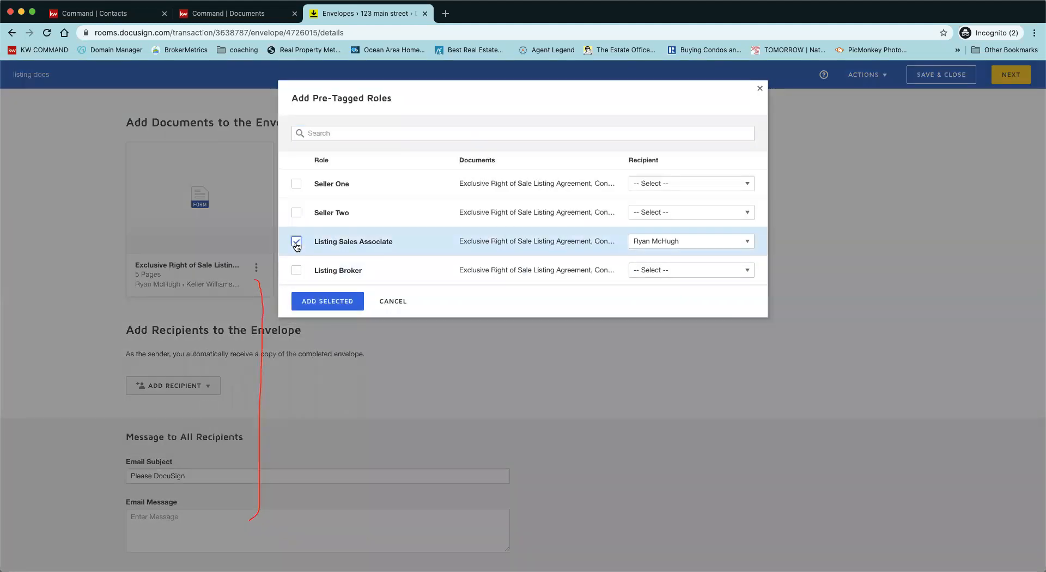
{"action": "left_click", "coordinate": [686, 241]}
{"action": "left_click", "coordinate": [717, 370]}
{"action": "left_click", "coordinate": [315, 303]}
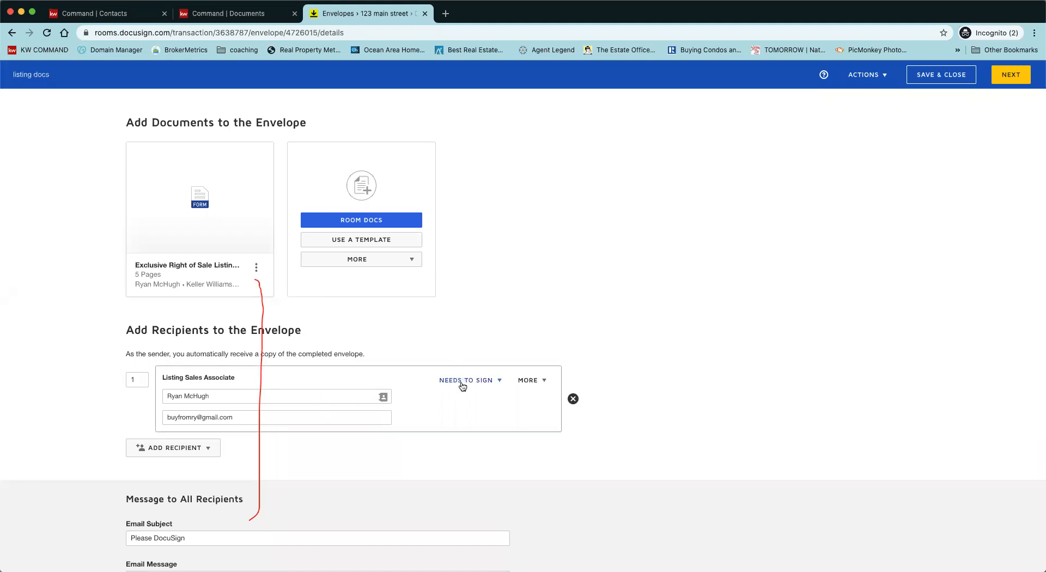
{"action": "scroll", "coordinate": [445, 457], "scroll_direction": "down", "scroll_amount": 3}
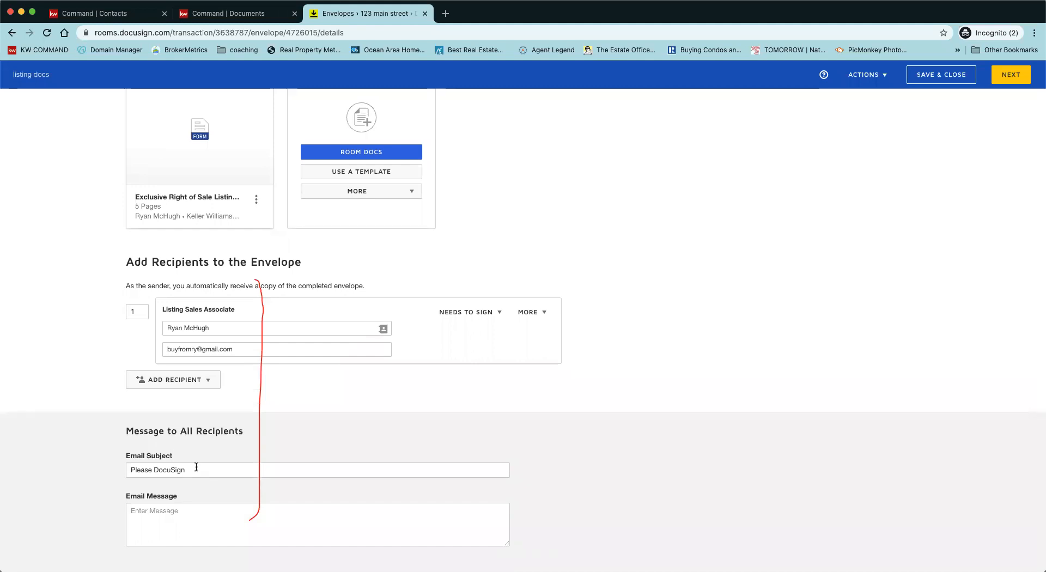
Step: Replace the email subject and write a message asking the seller to sign the 300k, 6-month listing
{"action": "triple_click", "coordinate": [196, 467]}
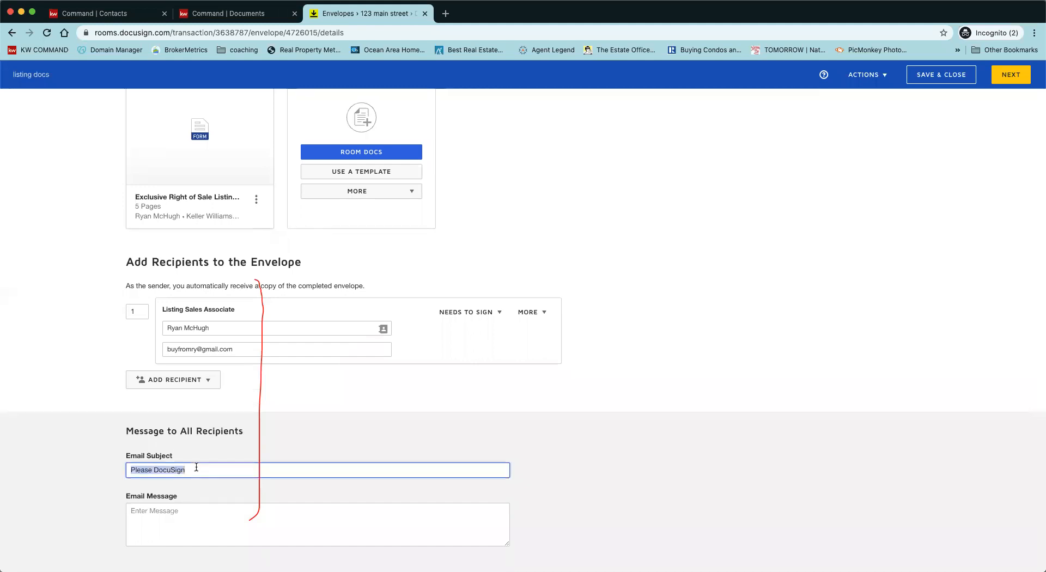
{"action": "key", "text": "BackSpace"}
{"action": "type", "text": "hey betty here are teh listing docs"}
{"action": "left_click", "coordinate": [184, 509]}
{"action": "type", "text": "betty"}
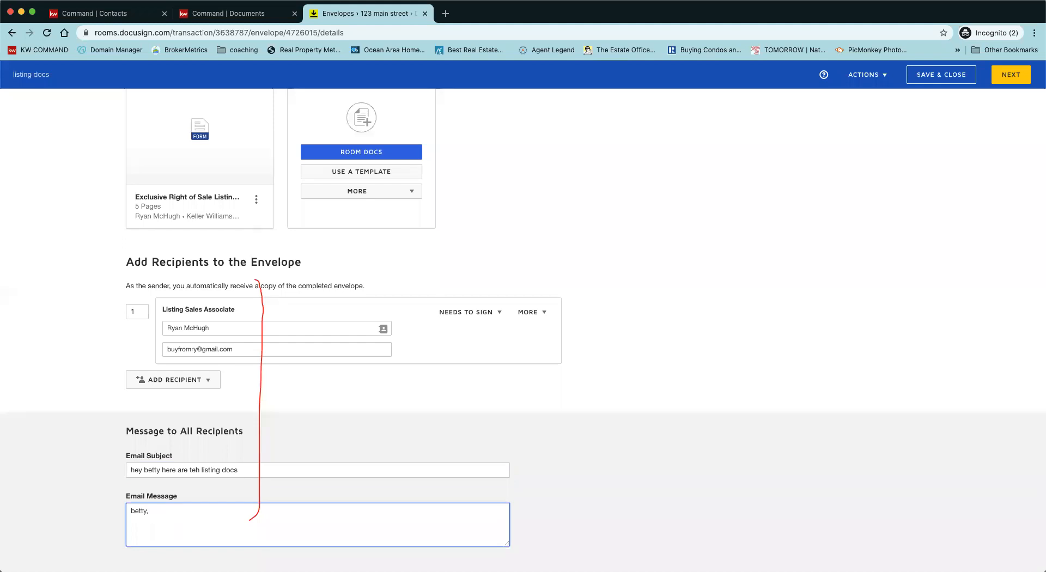
{"action": "type", "text": ", here is the la we went over"}
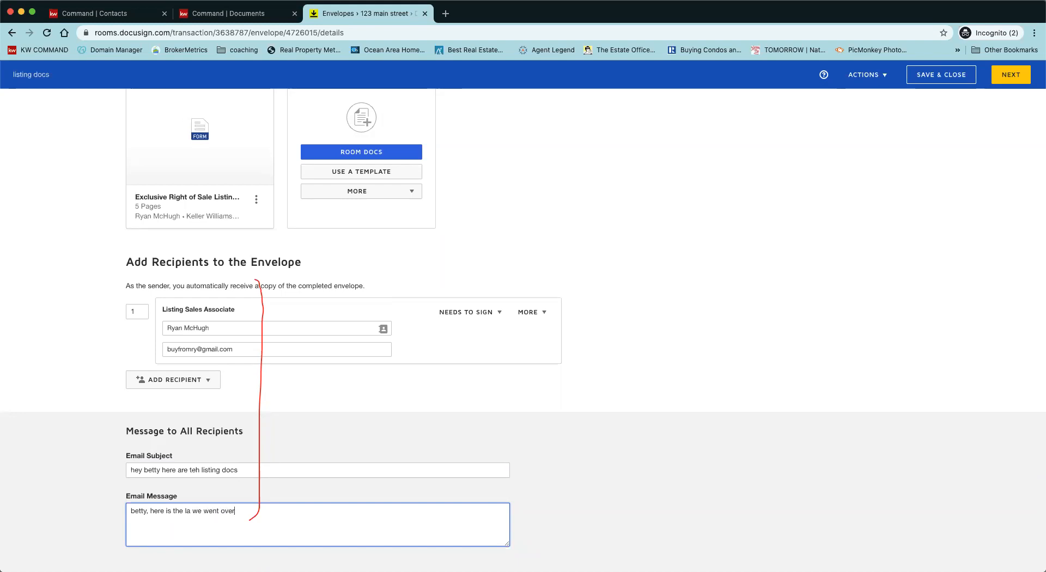
{"action": "type", "text": " 300k 6 month listing please sign asap"}
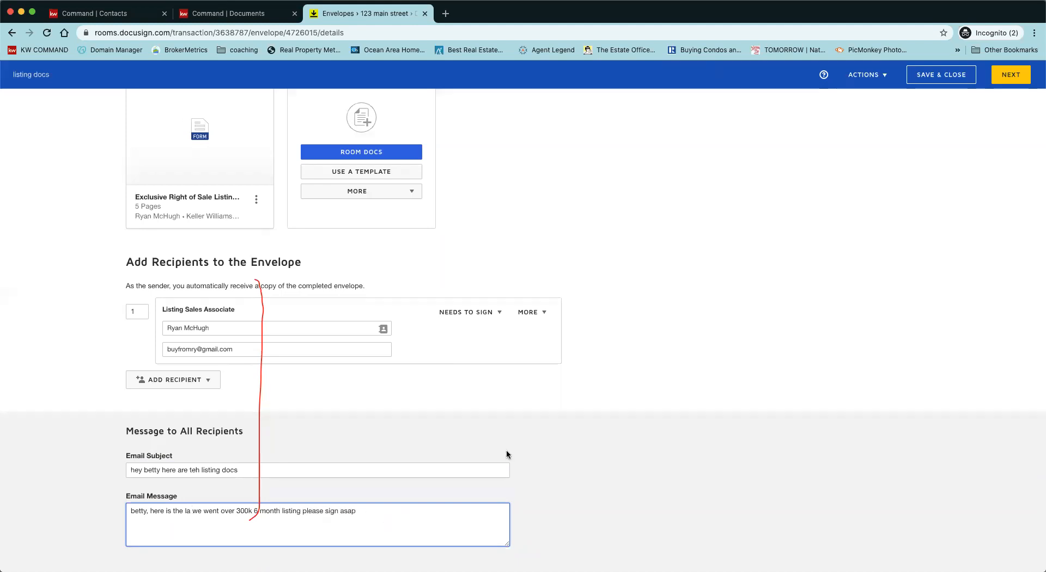
{"action": "scroll", "coordinate": [498, 485], "scroll_direction": "up", "scroll_amount": 1}
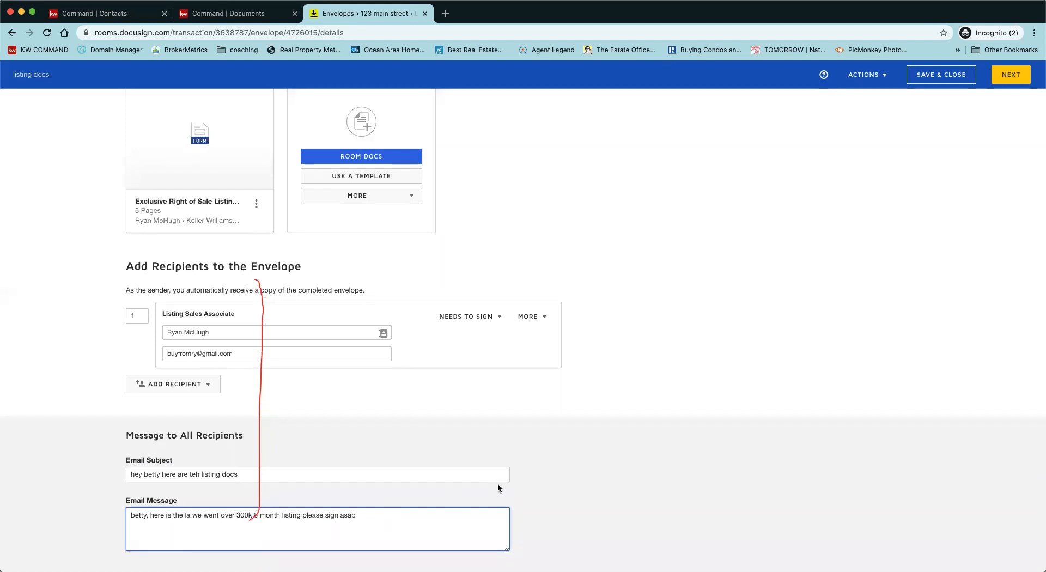
{"action": "scroll", "coordinate": [498, 483], "scroll_direction": "up", "scroll_amount": 5}
{"action": "left_click", "coordinate": [1006, 77]}
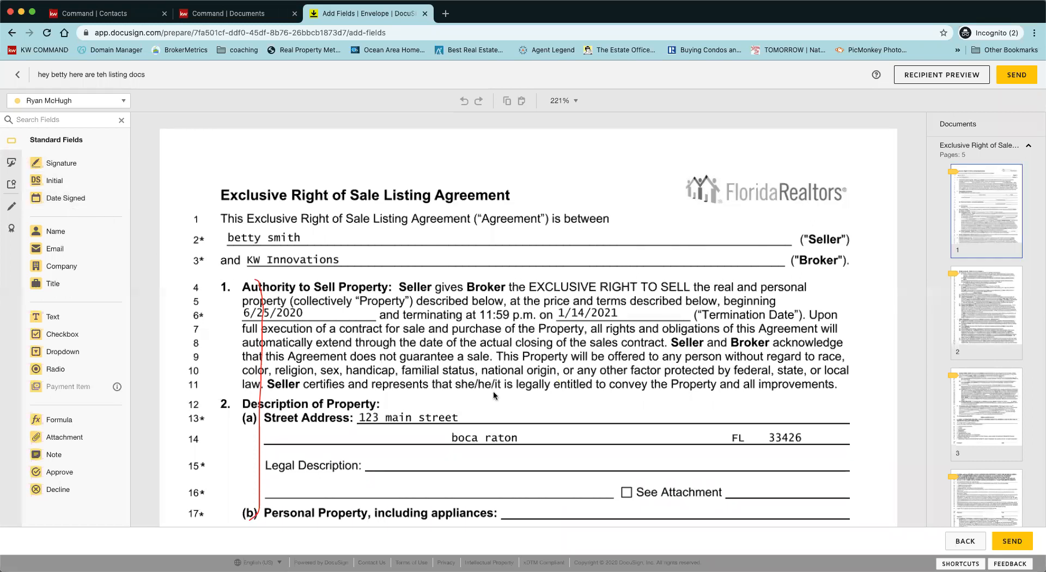
Step: Place a Date Signed field beside the initials and a signature field on the Legal Description line
{"action": "scroll", "coordinate": [494, 395], "scroll_direction": "down", "scroll_amount": 3}
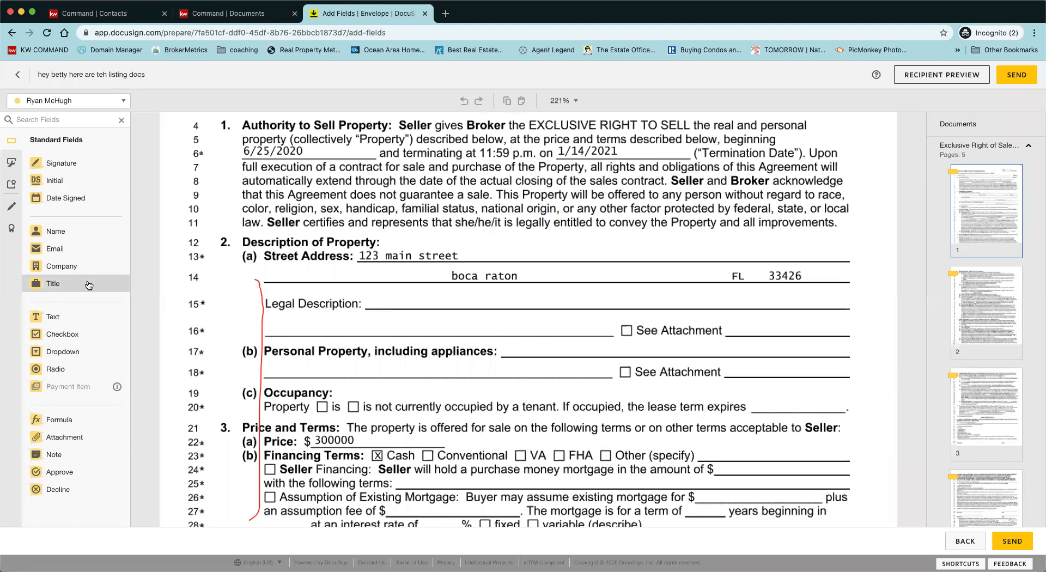
{"action": "left_click_drag", "start_coordinate": [62, 184], "coordinate": [528, 234]}
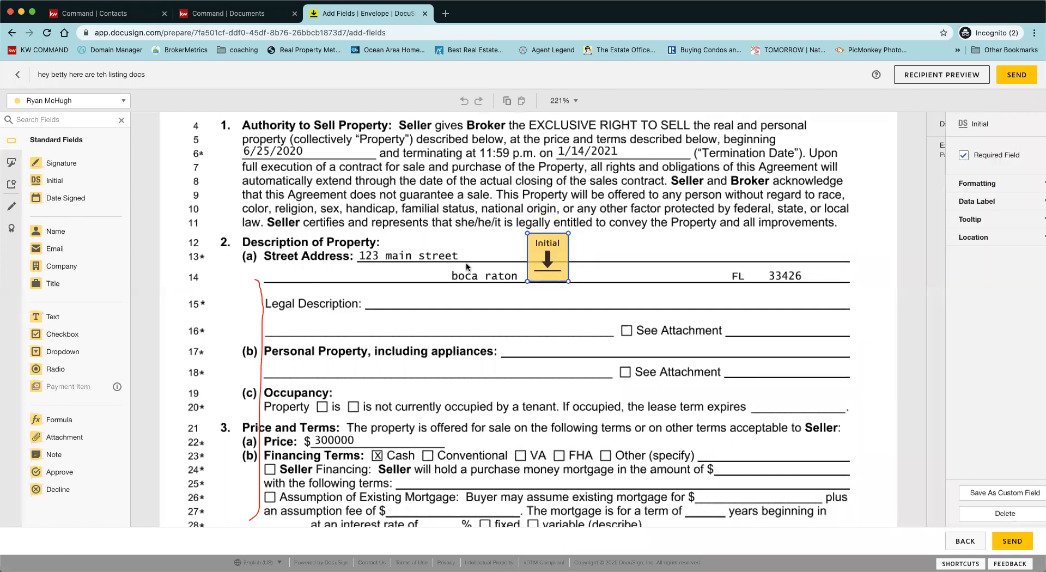
{"action": "left_click_drag", "start_coordinate": [69, 201], "coordinate": [584, 235]}
{"action": "mouse_move", "coordinate": [60, 163]}
{"action": "left_mouse_down"}
{"action": "mouse_move", "coordinate": [286, 269]}
{"action": "mouse_move", "coordinate": [324, 302]}
{"action": "left_mouse_up"}
Step: Add a text field reading 'crazght y lifixture to go' on the personal-property line, widened along line 18
{"action": "left_click_drag", "start_coordinate": [66, 322], "coordinate": [273, 362]}
{"action": "left_click", "coordinate": [959, 215]}
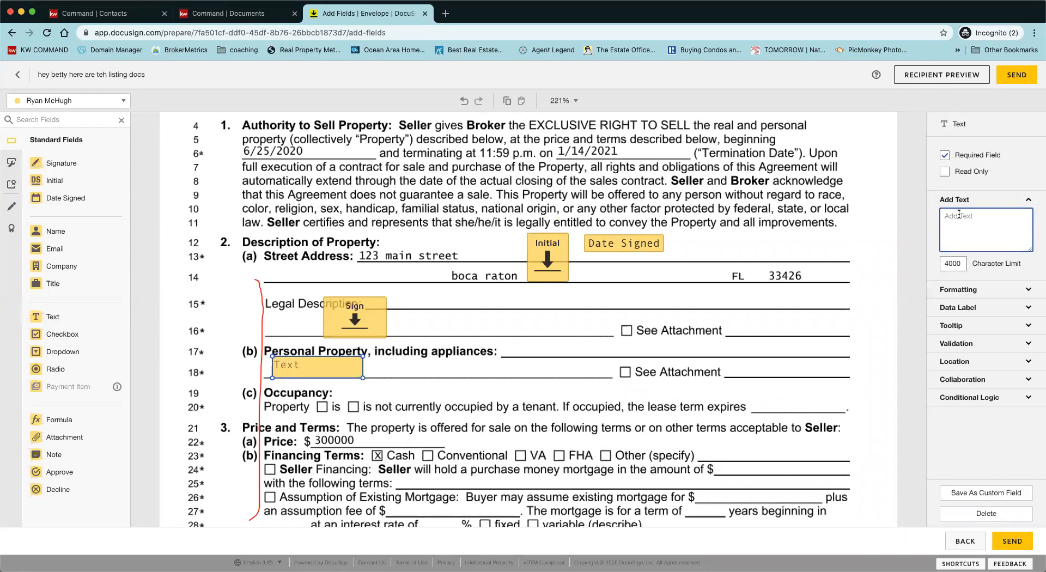
{"action": "type", "text": "crazght y li"}
{"action": "type", "text": "fixture to go y li"}
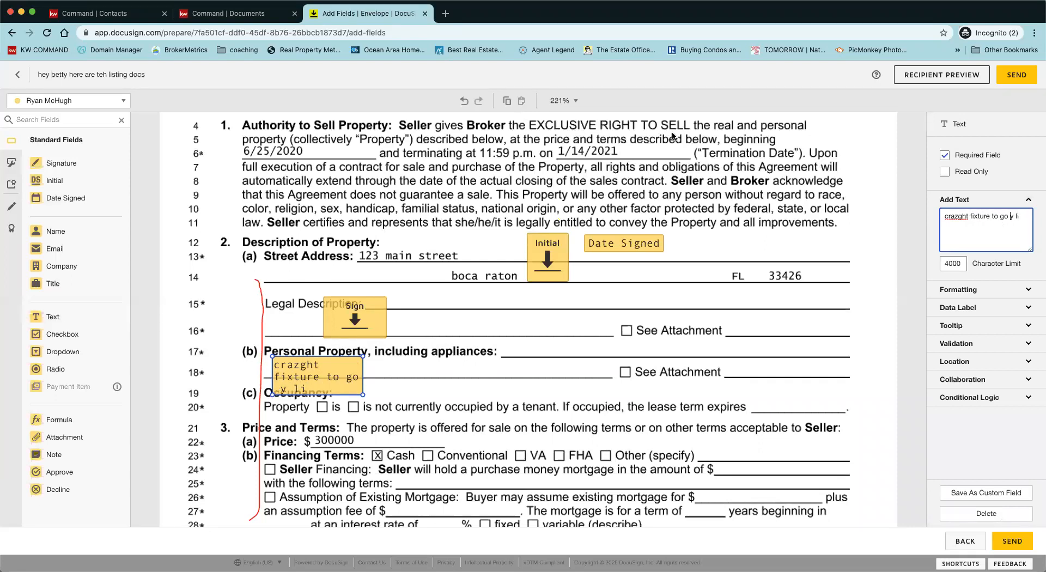
{"action": "left_click_drag", "start_coordinate": [362, 397], "coordinate": [527, 380]}
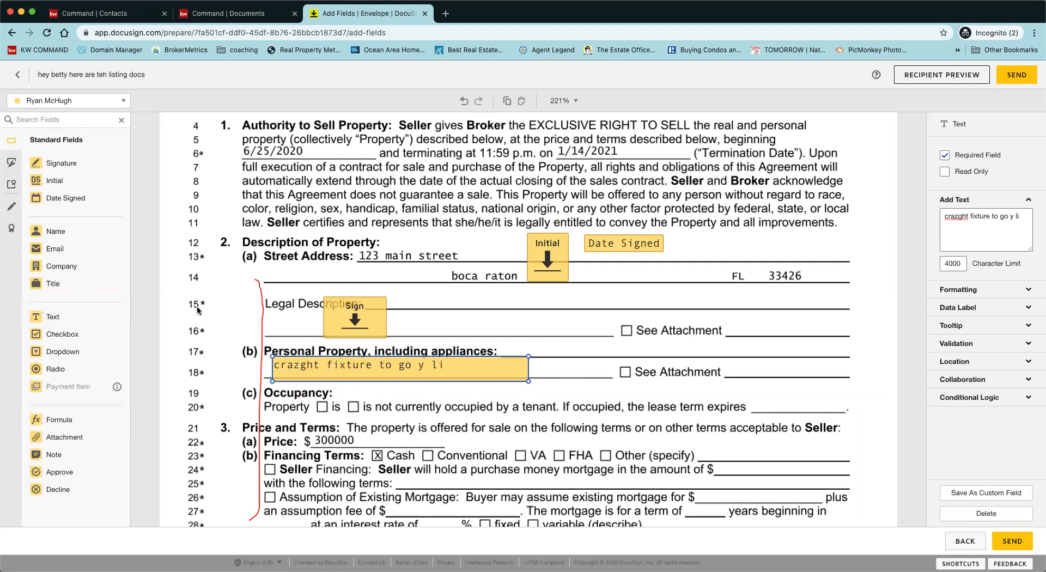
Step: Review the tagged fields across all five pages and the recipient list, then return to KW Command Documents
{"action": "scroll", "coordinate": [381, 413], "scroll_direction": "down", "scroll_amount": 3}
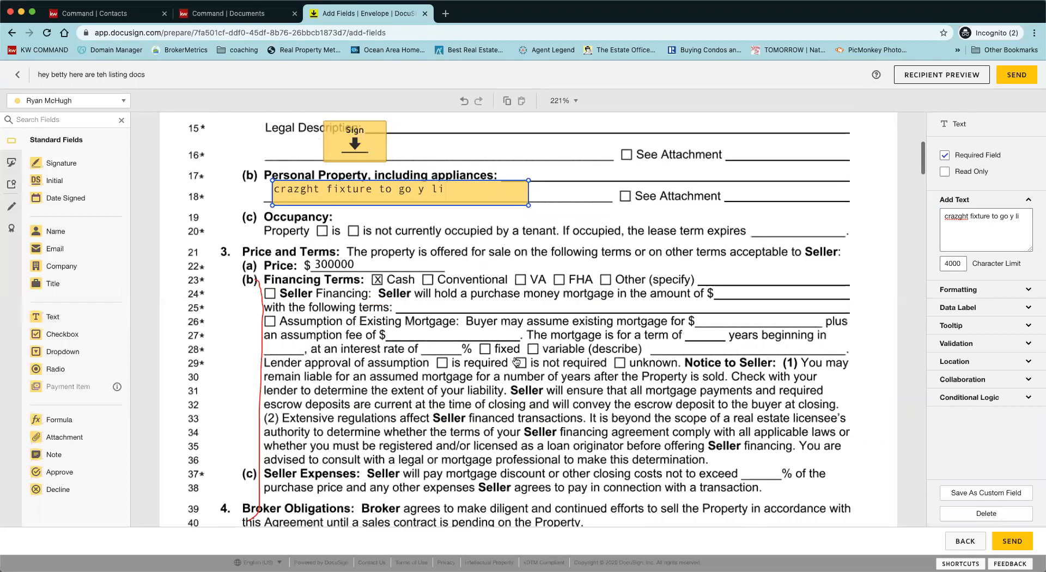
{"action": "scroll", "coordinate": [517, 362], "scroll_direction": "down", "scroll_amount": 5}
{"action": "scroll", "coordinate": [518, 421], "scroll_direction": "down", "scroll_amount": 8}
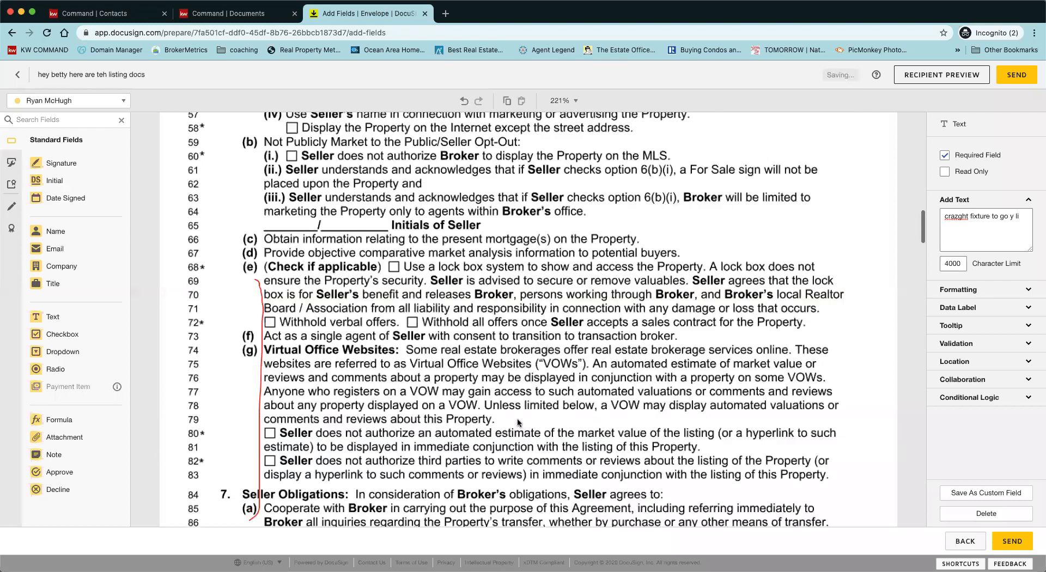
{"action": "scroll", "coordinate": [518, 418], "scroll_direction": "down", "scroll_amount": 10}
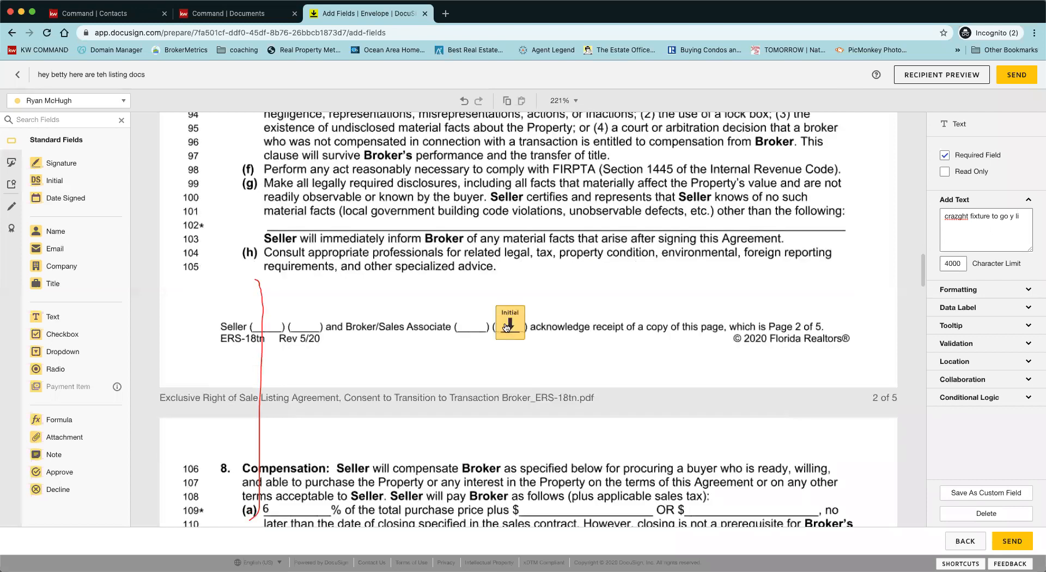
{"action": "left_click", "coordinate": [122, 103]}
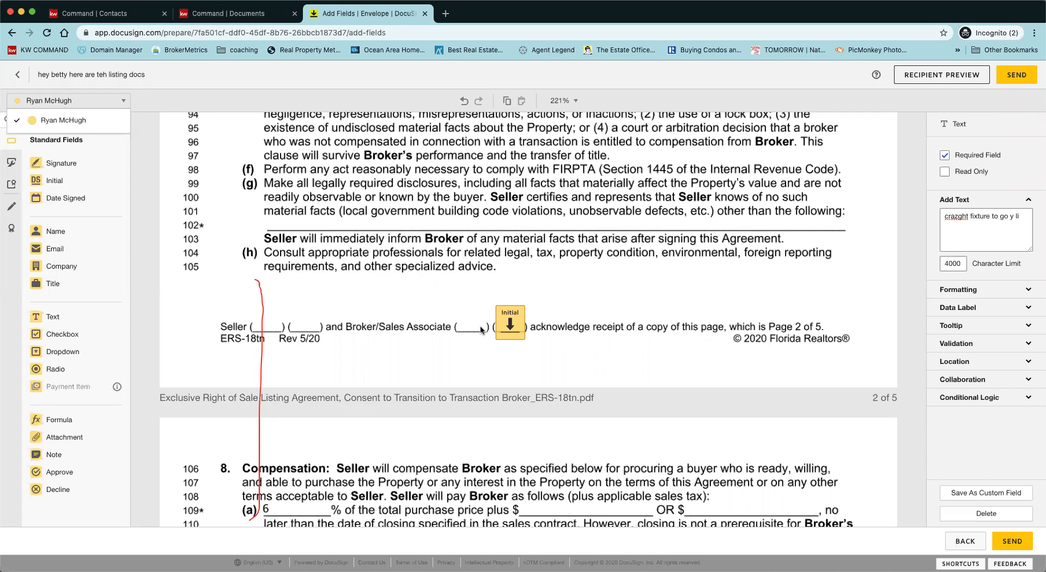
{"action": "scroll", "coordinate": [431, 391], "scroll_direction": "down", "scroll_amount": 3}
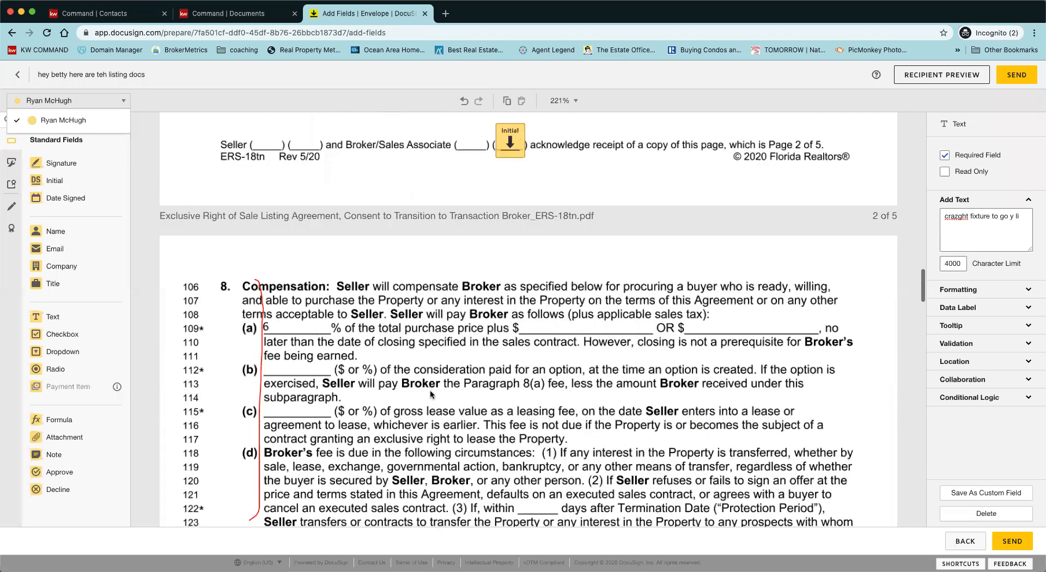
{"action": "scroll", "coordinate": [431, 393], "scroll_direction": "down", "scroll_amount": 15}
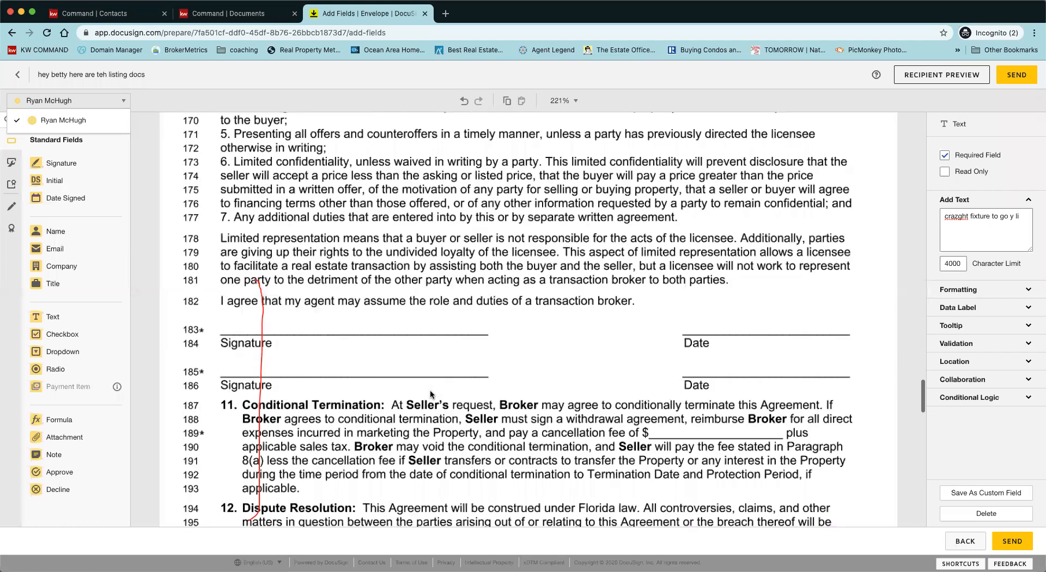
{"action": "scroll", "coordinate": [430, 390], "scroll_direction": "down", "scroll_amount": 15}
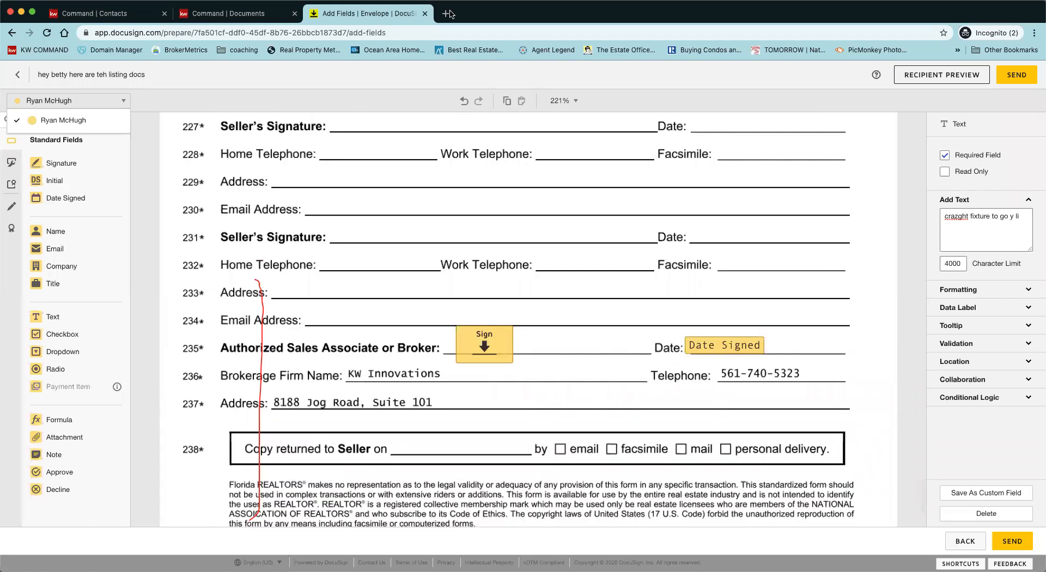
{"action": "scroll", "coordinate": [453, 393], "scroll_direction": "down", "scroll_amount": 1}
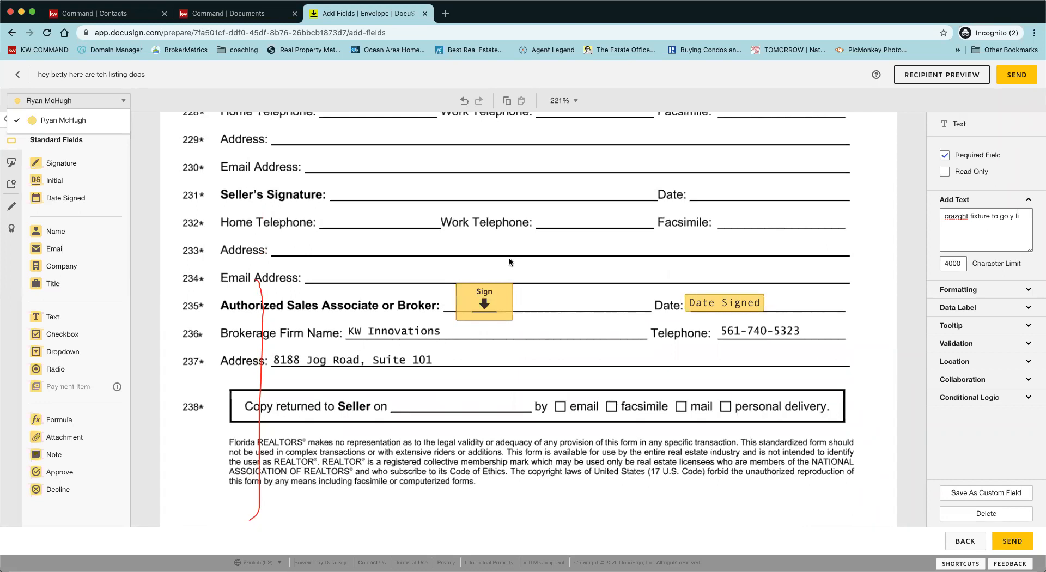
{"action": "scroll", "coordinate": [508, 257], "scroll_direction": "down", "scroll_amount": 3}
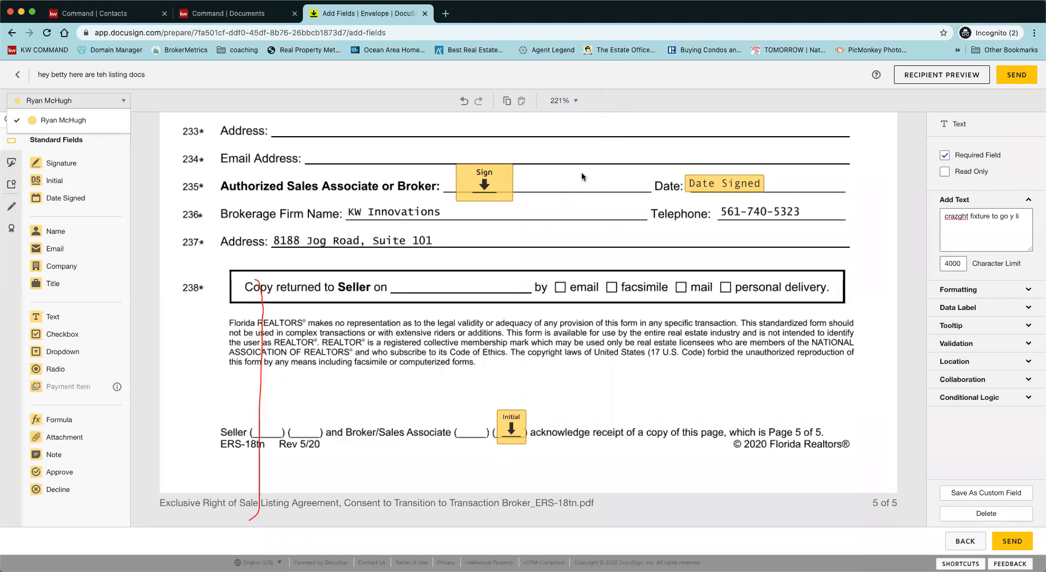
{"action": "left_click", "coordinate": [632, 371]}
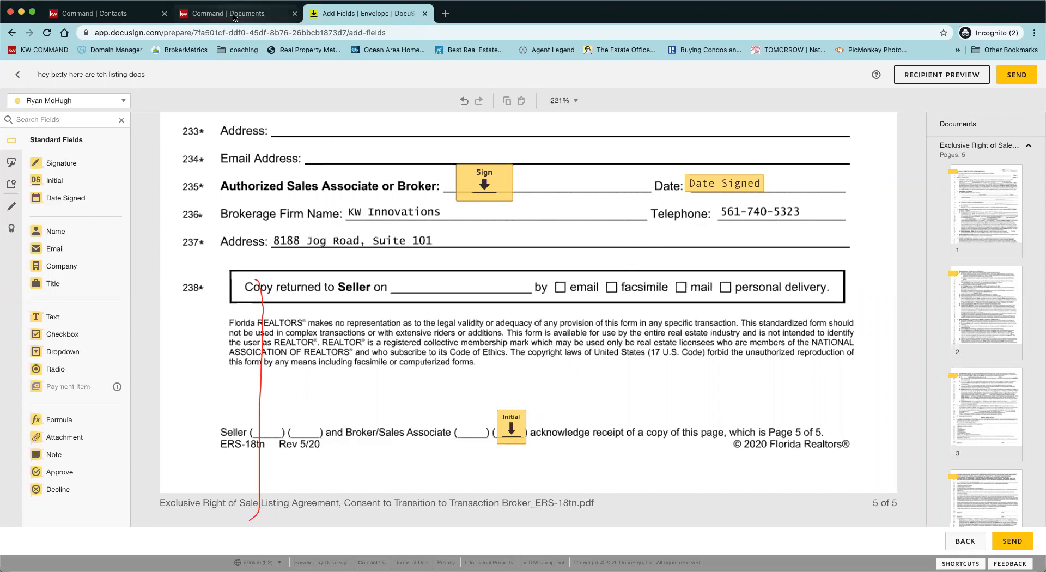
{"action": "left_click", "coordinate": [233, 16]}
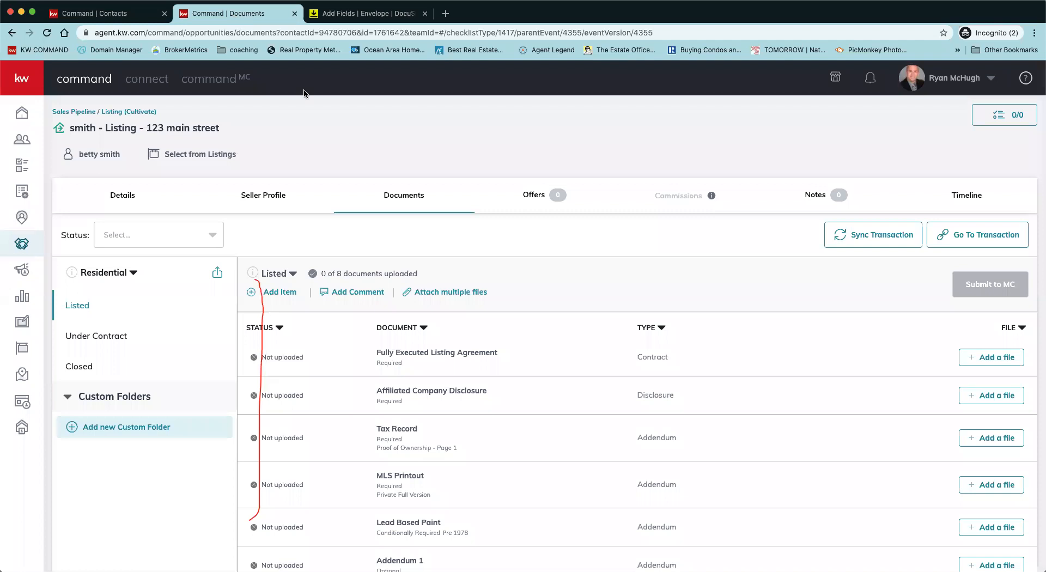
{"action": "left_click", "coordinate": [367, 15]}
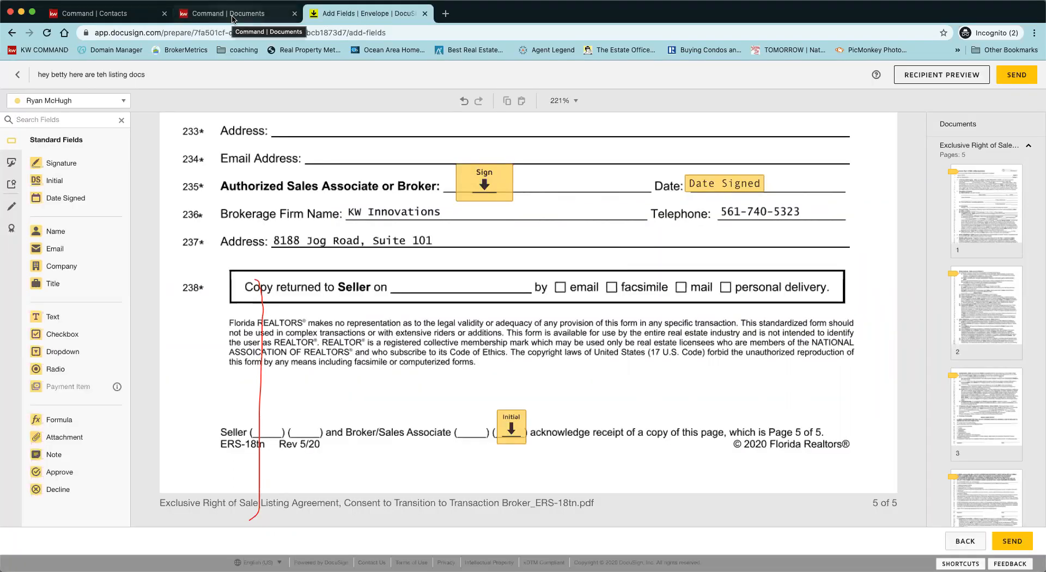
{"action": "left_click", "coordinate": [232, 15]}
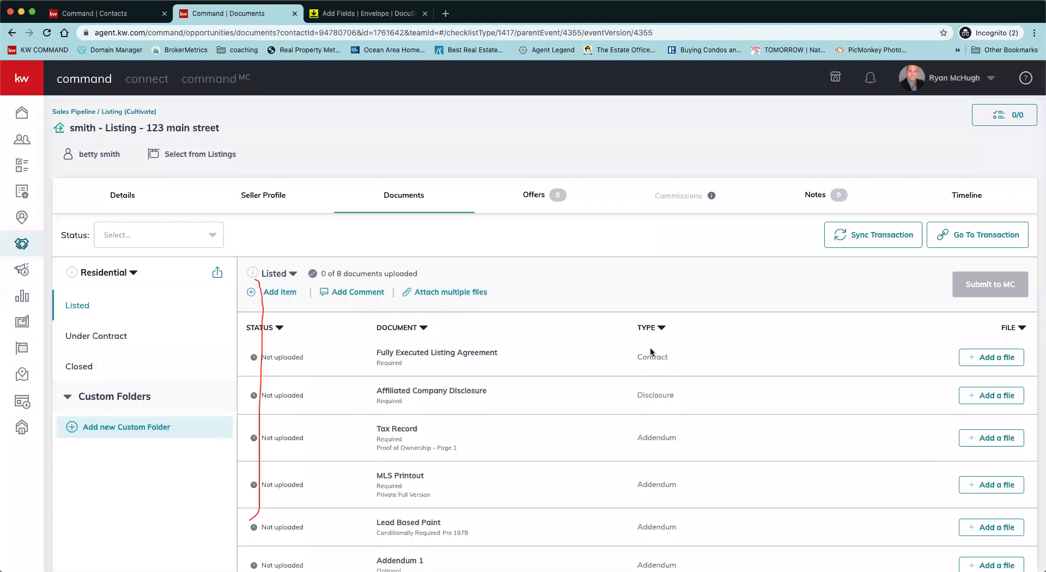
{"action": "left_click", "coordinate": [396, 194]}
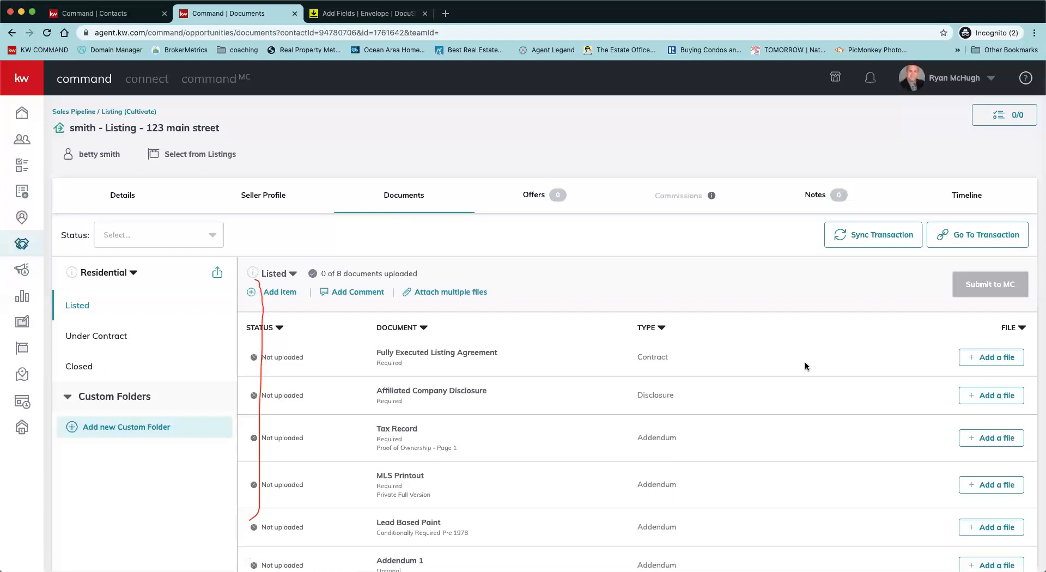
{"action": "scroll", "coordinate": [635, 452], "scroll_direction": "down", "scroll_amount": 3}
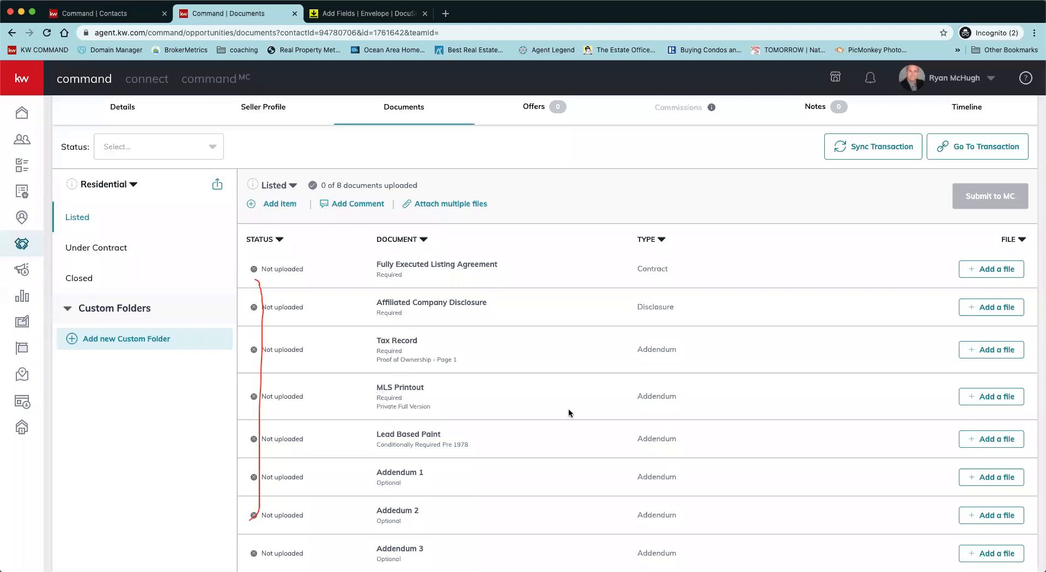
{"action": "scroll", "coordinate": [568, 412], "scroll_direction": "up", "scroll_amount": 1}
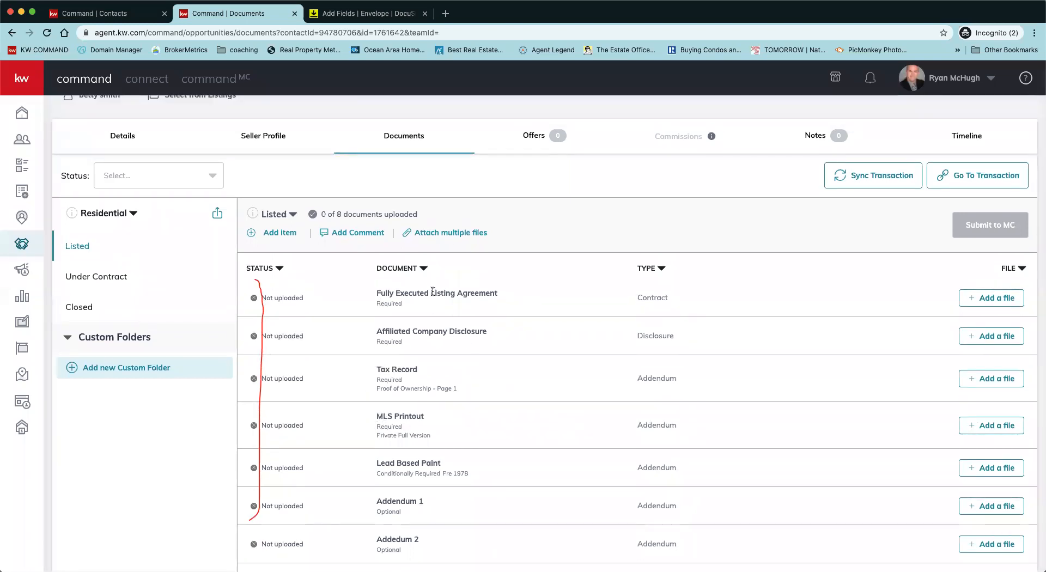
Step: Attach the ERS-18tn listing agreement PDF from DocuSign to the Fully Executed Listing Agreement slot
{"action": "left_click", "coordinate": [982, 299]}
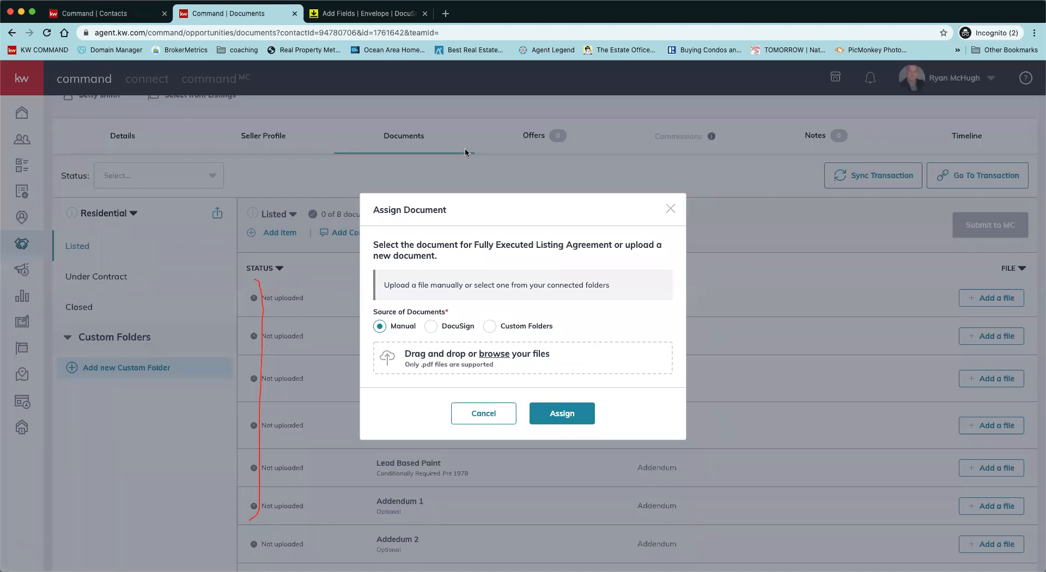
{"action": "left_click", "coordinate": [431, 326]}
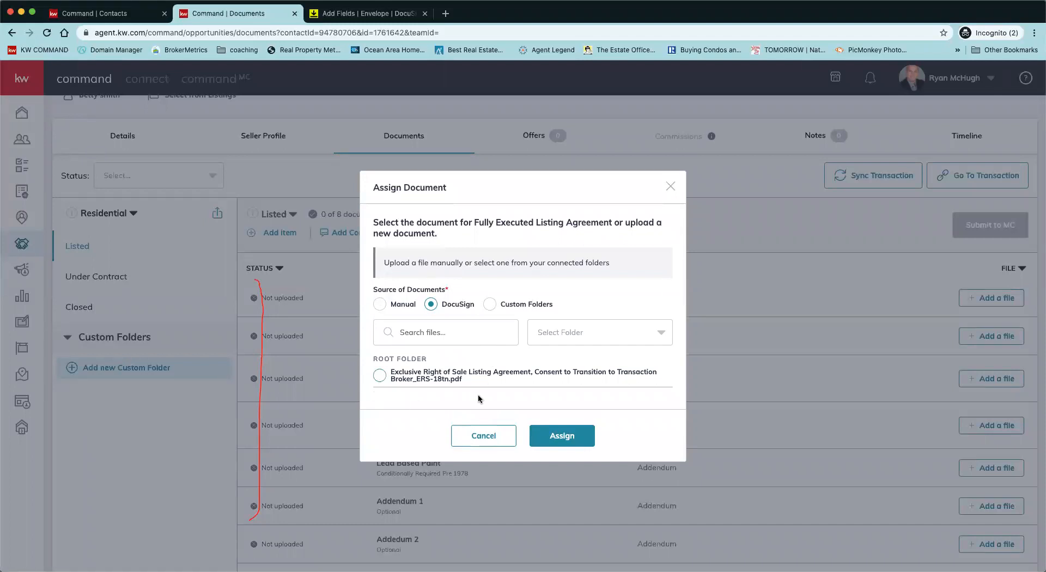
{"action": "left_click", "coordinate": [377, 377]}
{"action": "left_click", "coordinate": [579, 442]}
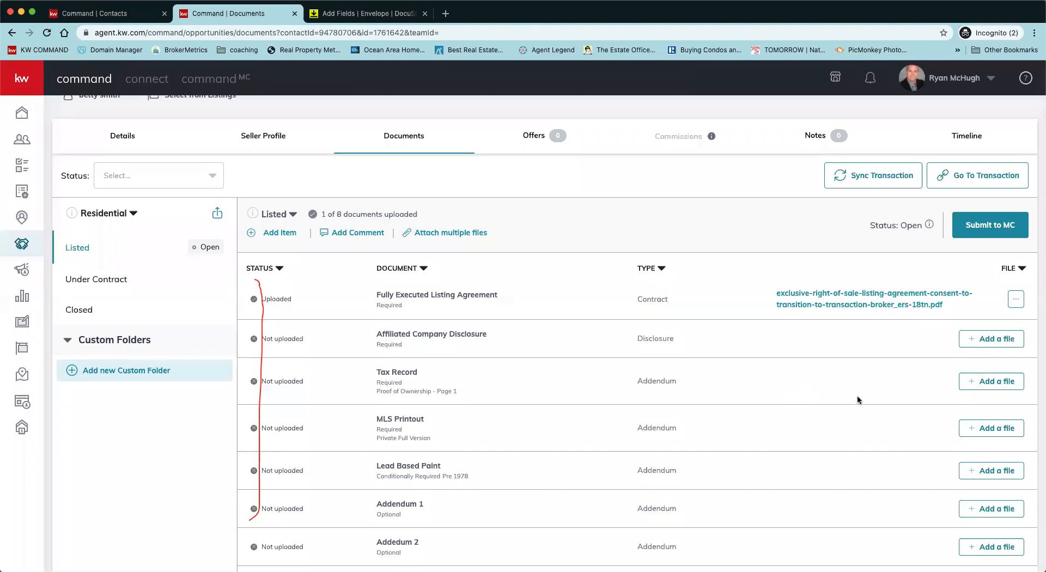
{"action": "scroll", "coordinate": [905, 333], "scroll_direction": "up", "scroll_amount": 1}
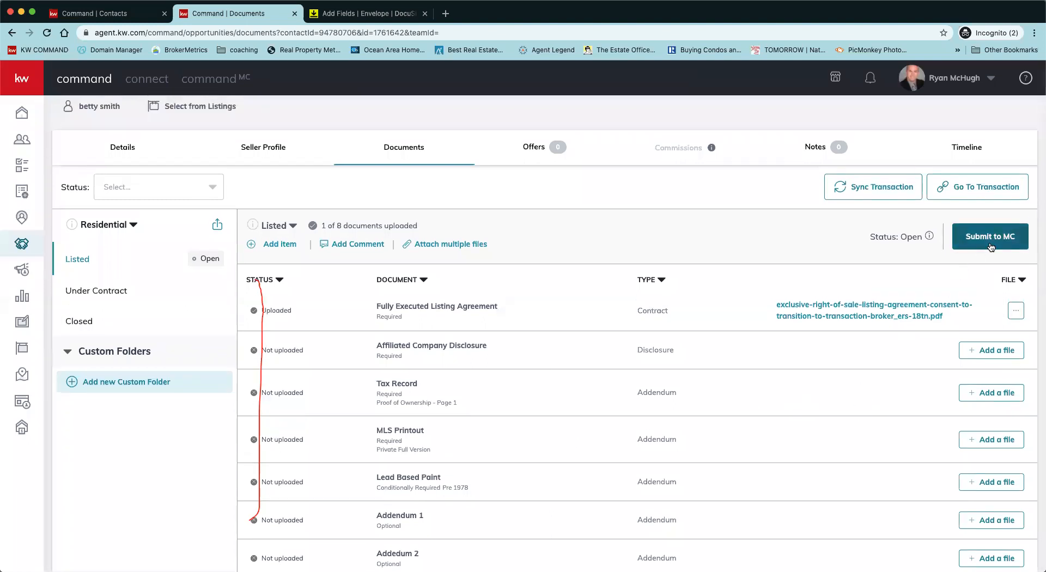
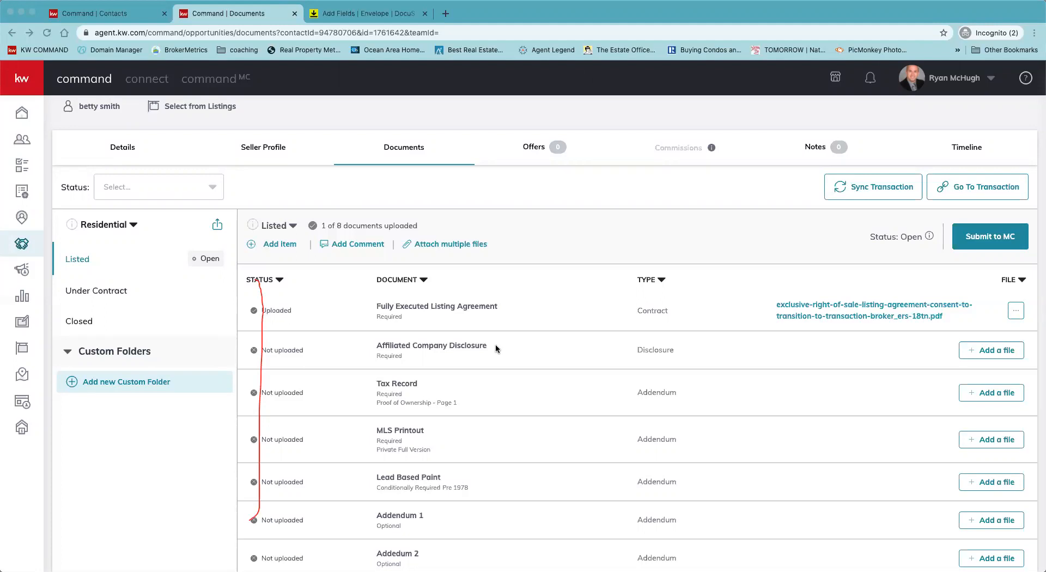
Step: From the listing's Offers page, start a new offer version named Initial Offer
{"action": "left_click", "coordinate": [536, 197]}
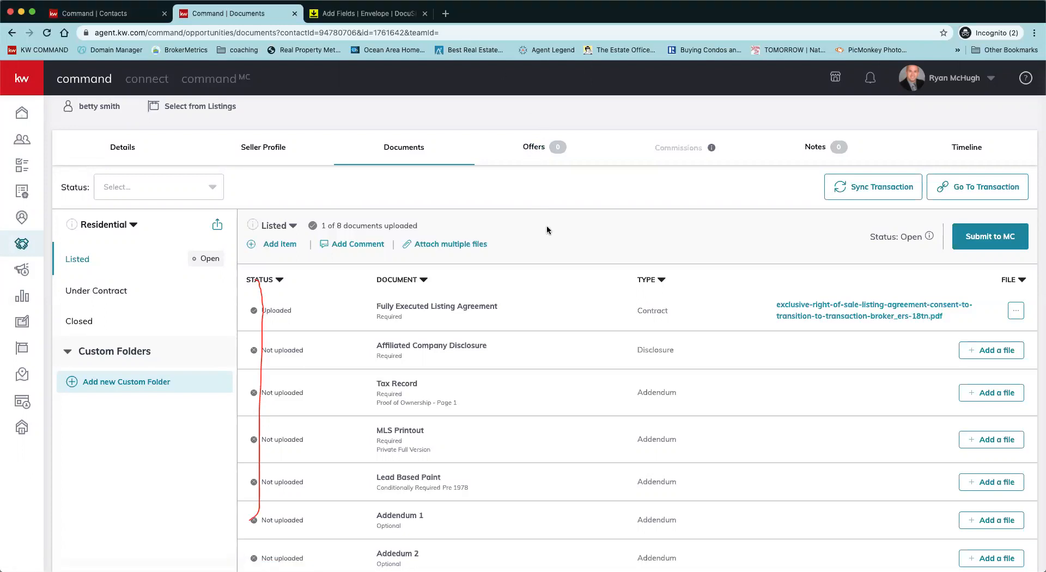
{"action": "left_click", "coordinate": [533, 155]}
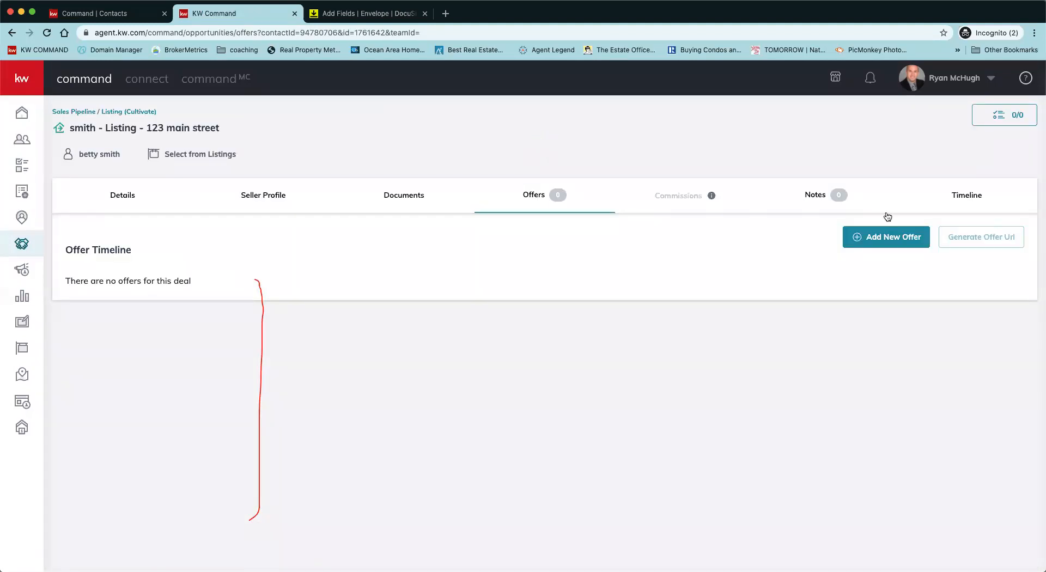
{"action": "left_click", "coordinate": [893, 237]}
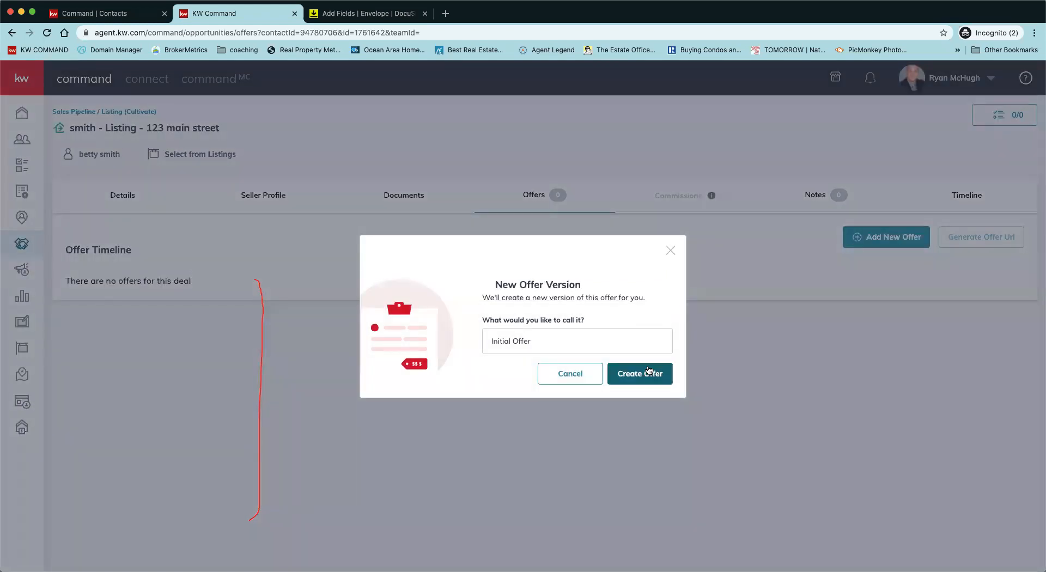
Step: Create the Initial Offer with a close date of July 31, 2020
{"action": "left_click", "coordinate": [614, 376]}
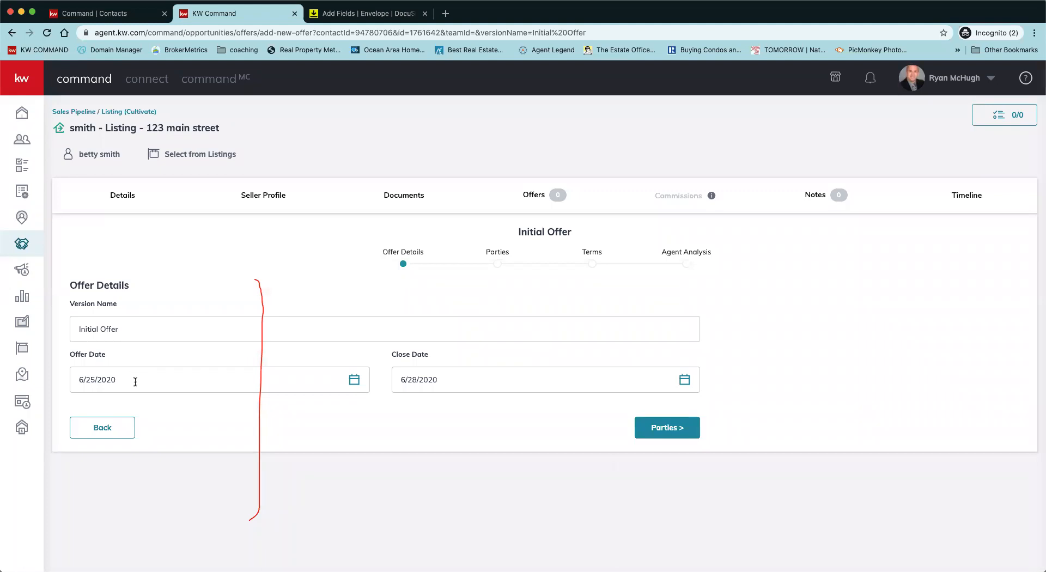
{"action": "left_click", "coordinate": [684, 381]}
{"action": "left_click", "coordinate": [547, 412]}
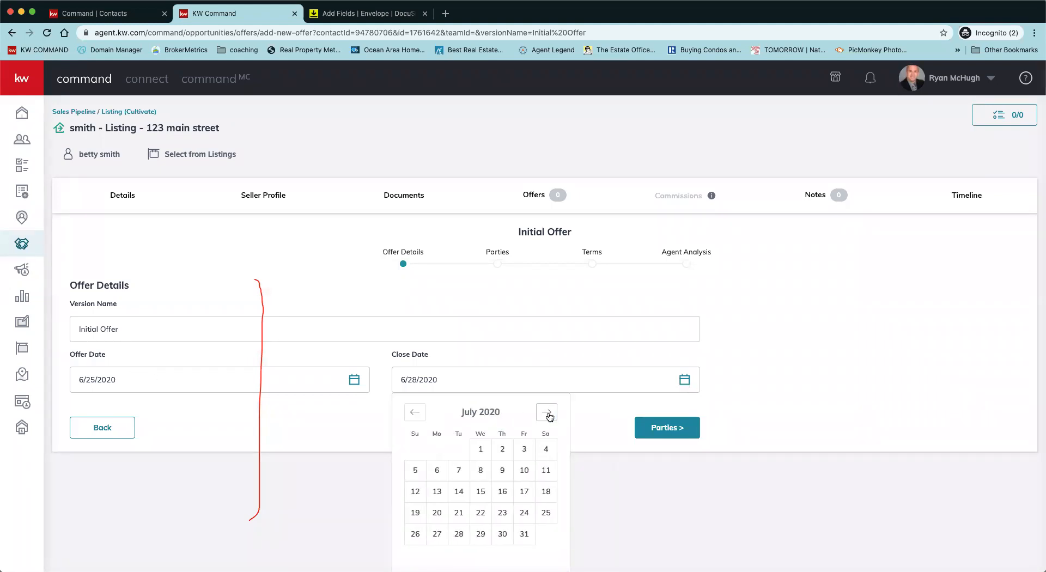
{"action": "left_click", "coordinate": [524, 535]}
{"action": "left_click", "coordinate": [669, 428]}
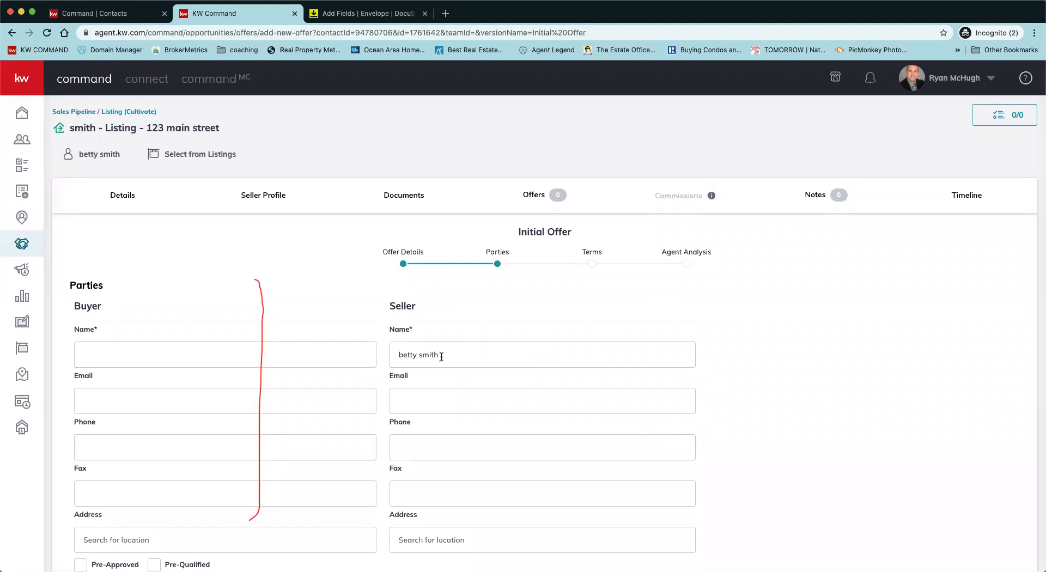
Step: Enter the buyer's name and the buyer's associate's name in the offer parties
{"action": "left_click", "coordinate": [251, 354]}
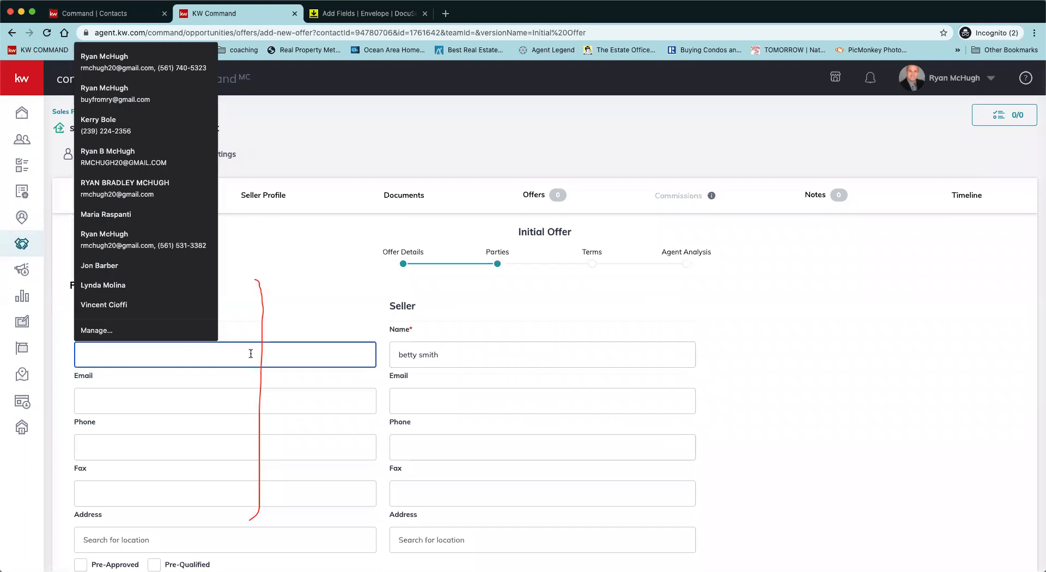
{"action": "type", "text": "carly"}
{"action": "left_click", "coordinate": [328, 288]}
{"action": "scroll", "coordinate": [301, 477], "scroll_direction": "down", "scroll_amount": 1}
{"action": "scroll", "coordinate": [301, 477], "scroll_direction": "down", "scroll_amount": 5}
{"action": "left_click", "coordinate": [165, 411]}
{"action": "type", "text": "mary"}
{"action": "left_click", "coordinate": [313, 345]}
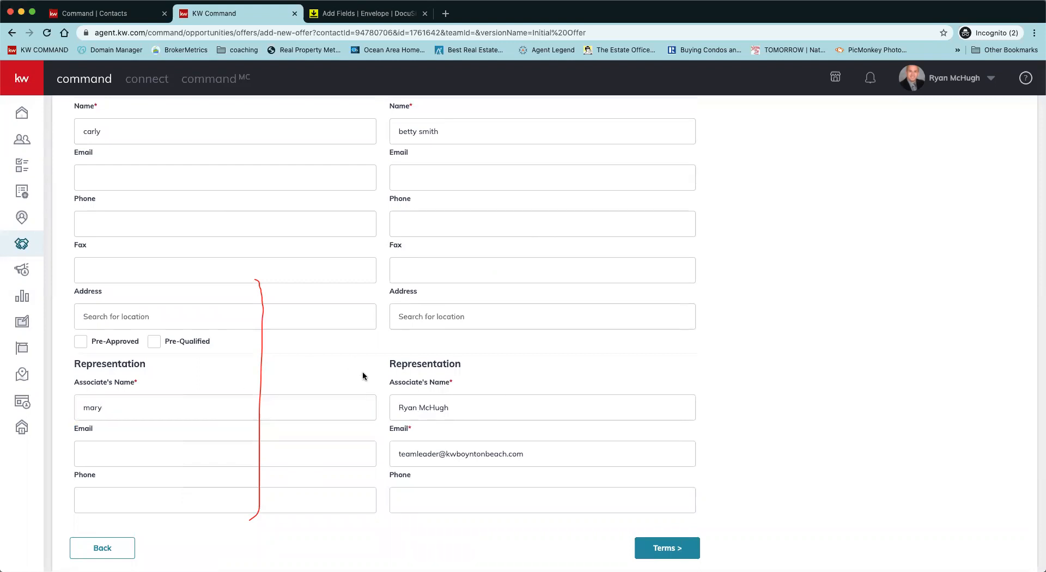
{"action": "scroll", "coordinate": [396, 212], "scroll_direction": "up", "scroll_amount": 4}
{"action": "scroll", "coordinate": [397, 211], "scroll_direction": "down", "scroll_amount": 4}
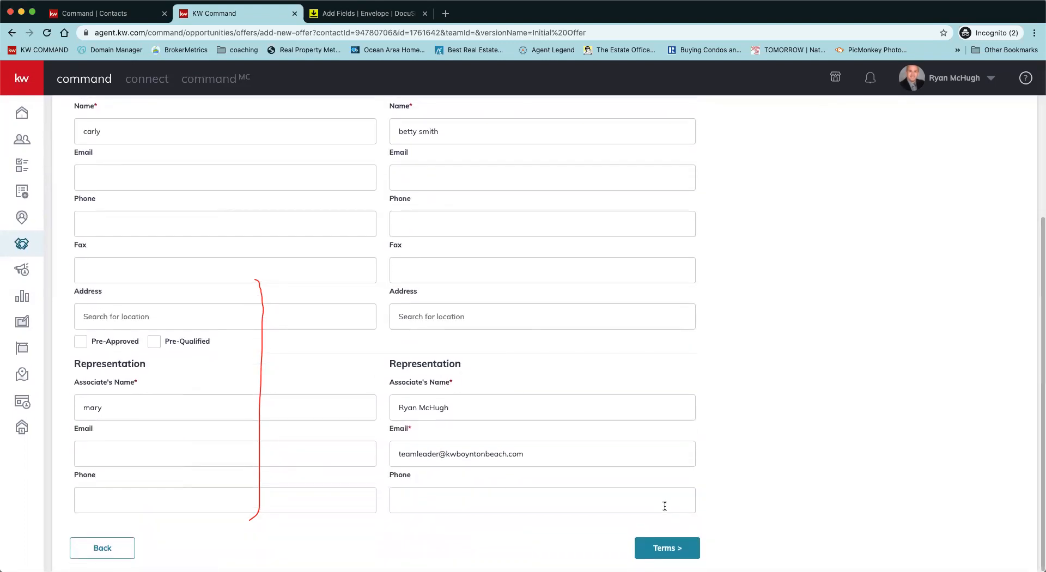
Step: On the offer terms, enter $25,000 cash and a $225,000 finance amount
{"action": "left_click", "coordinate": [665, 547]}
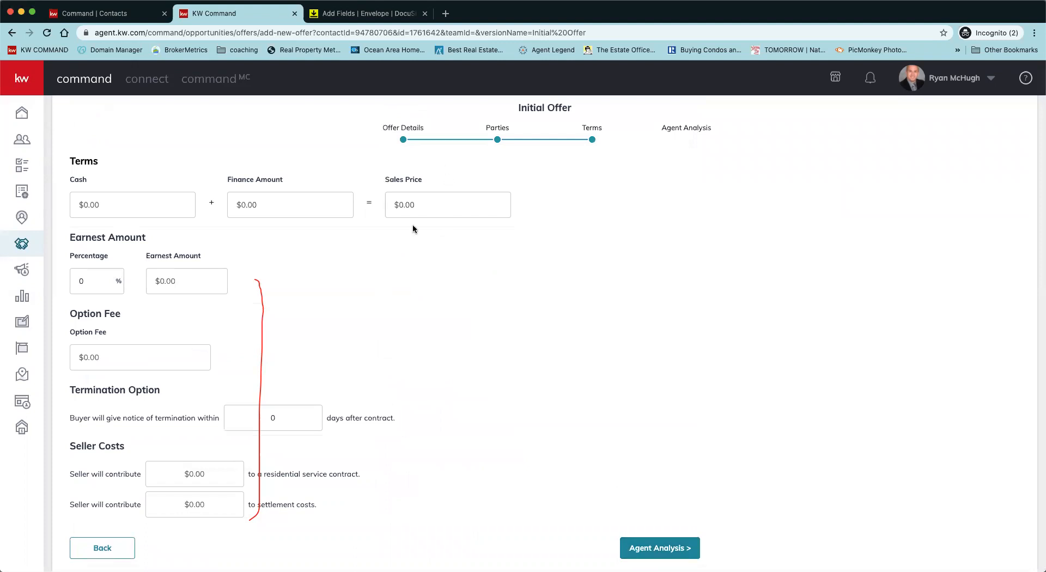
{"action": "left_click", "coordinate": [146, 209]}
{"action": "type", "text": "25,000"}
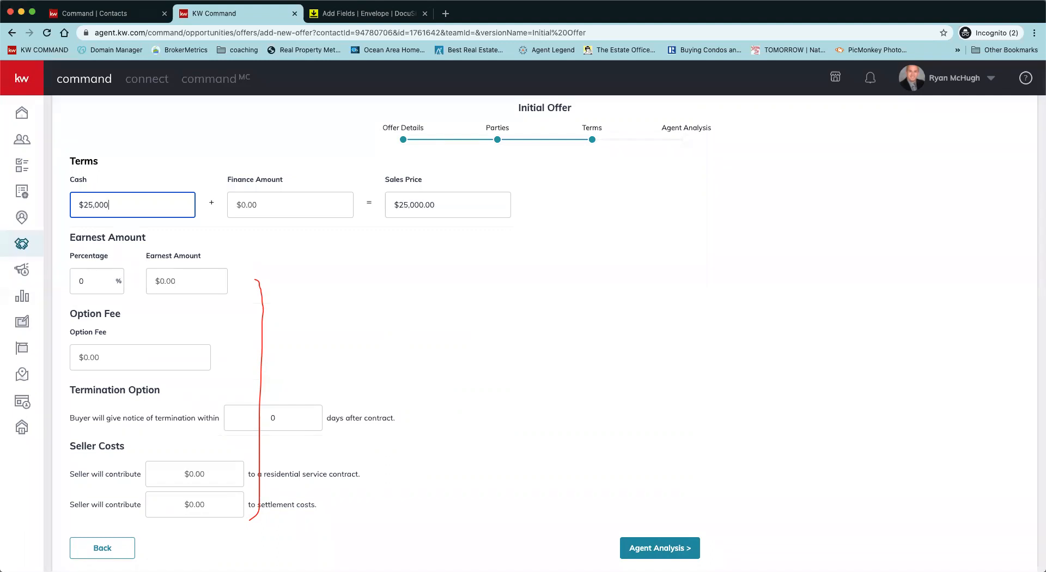
{"action": "left_click", "coordinate": [273, 204]}
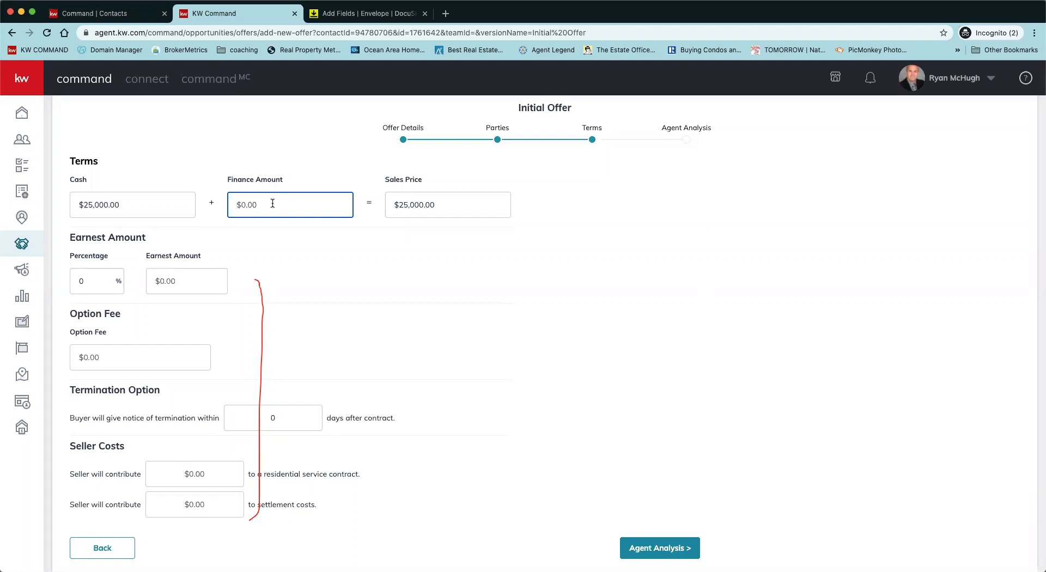
{"action": "type", "text": "25"}
{"action": "key", "text": "BackSpace"}
{"action": "type", "text": "250000"}
Step: Set earnest money to 5% and the termination notice to 7 days
{"action": "left_click", "coordinate": [99, 284]}
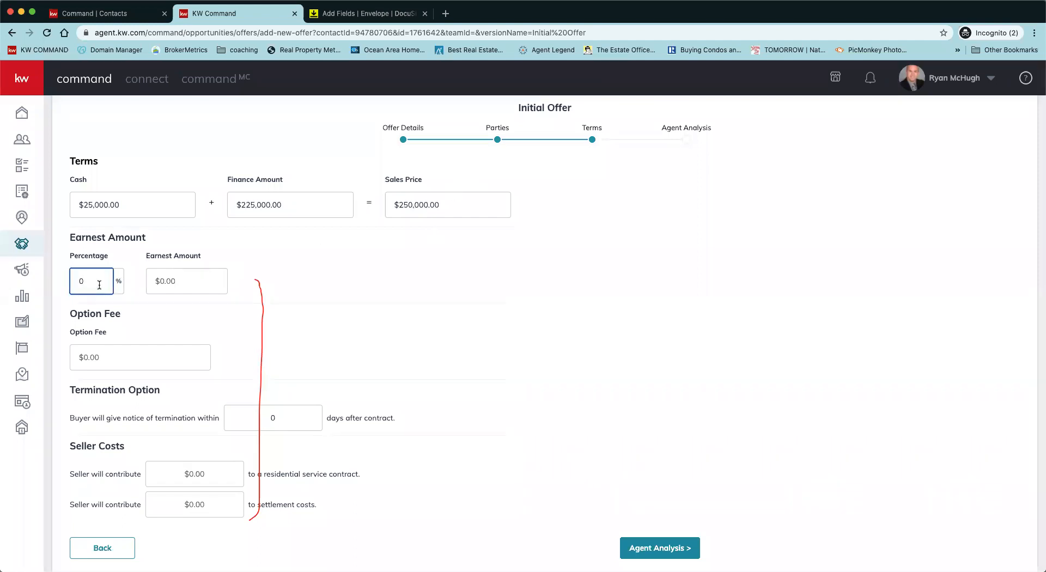
{"action": "type", "text": "5"}
{"action": "left_click", "coordinate": [280, 319]}
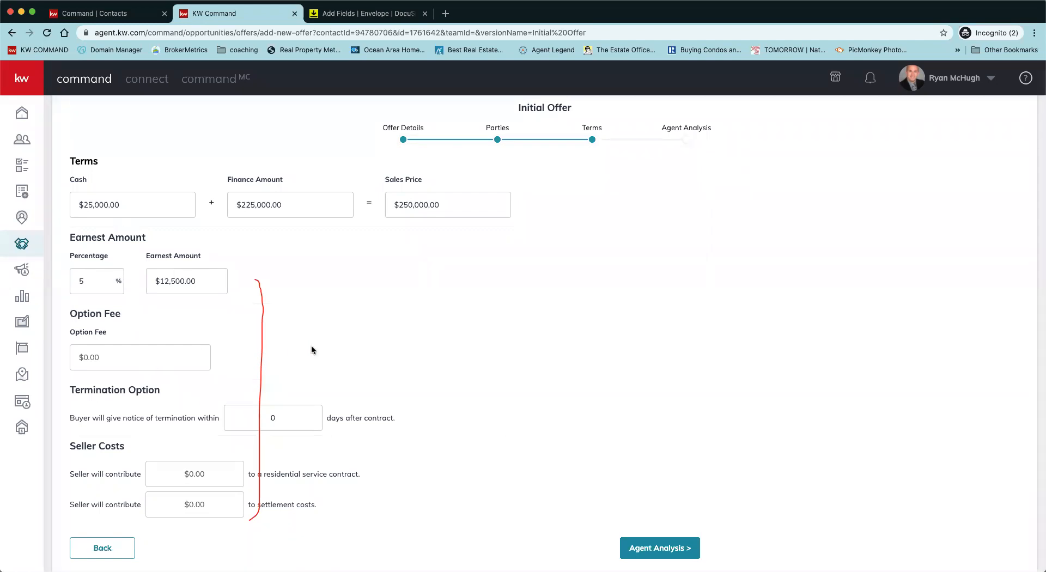
{"action": "left_click", "coordinate": [282, 415]}
{"action": "key", "text": "BackSpace"}
{"action": "type", "text": "7"}
{"action": "left_click", "coordinate": [420, 466]}
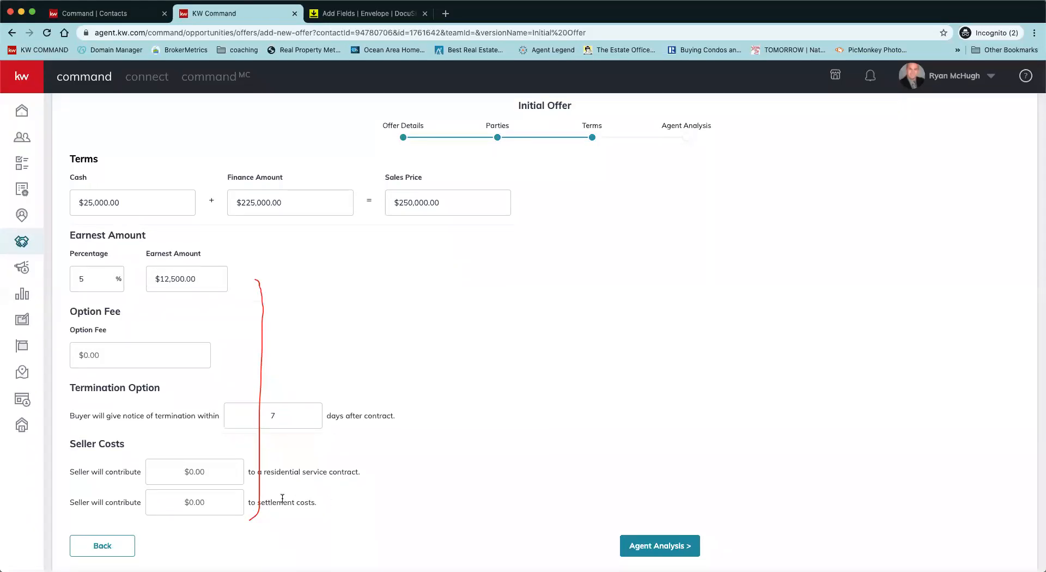
Step: Set seller contributions: $250 residential service contract and $1,000 settlement costs
{"action": "left_click", "coordinate": [208, 477]}
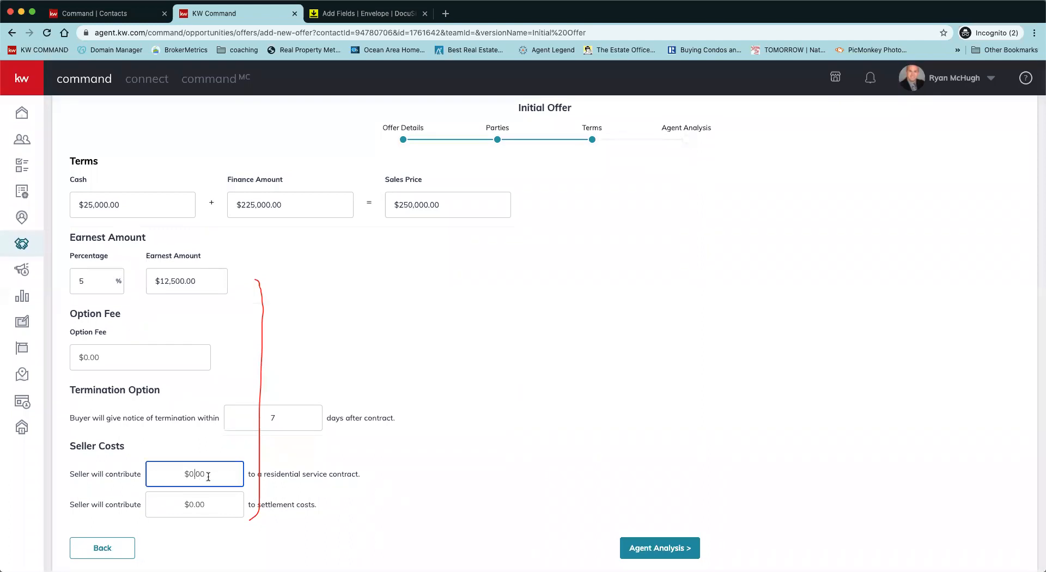
{"action": "type", "text": "250"}
{"action": "left_click", "coordinate": [207, 506]}
{"action": "type", "text": "1000"}
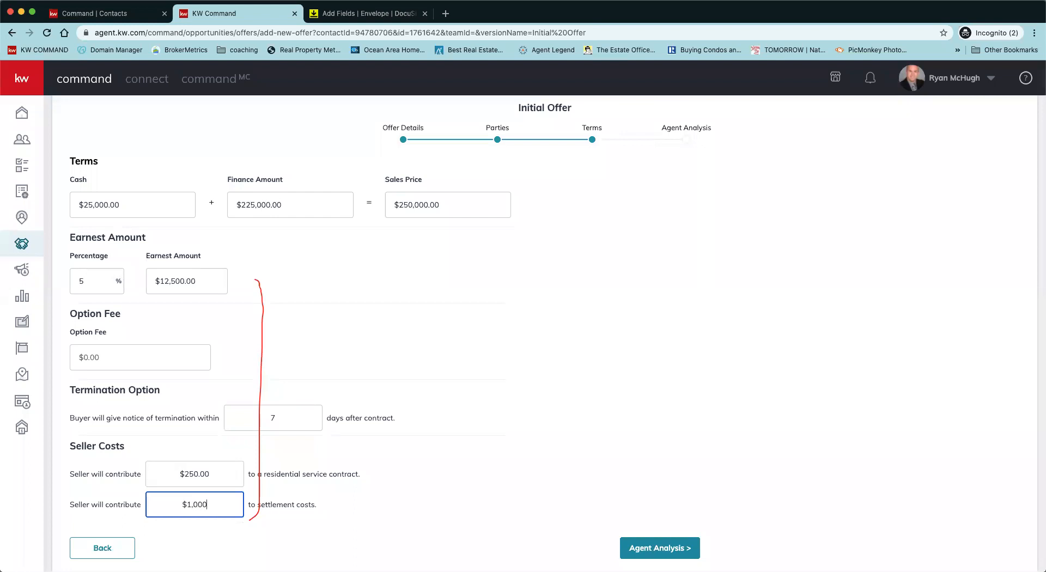
{"action": "left_click", "coordinate": [426, 511]}
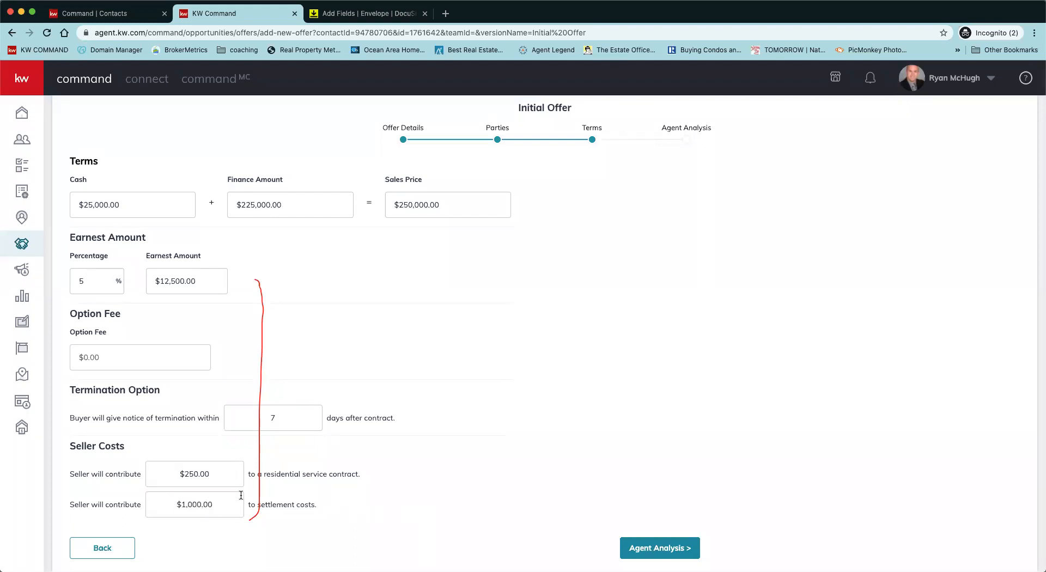
Step: Save the offer with analysis pros '25k down', cons 'slow closing', summary 'seller should take this'
{"action": "left_click", "coordinate": [660, 549]}
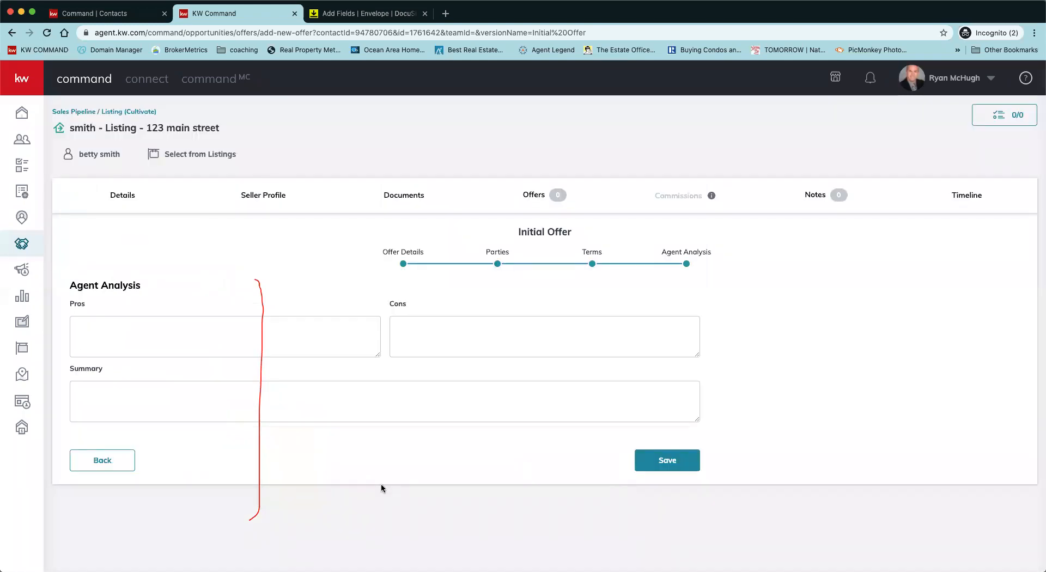
{"action": "left_click", "coordinate": [178, 336]}
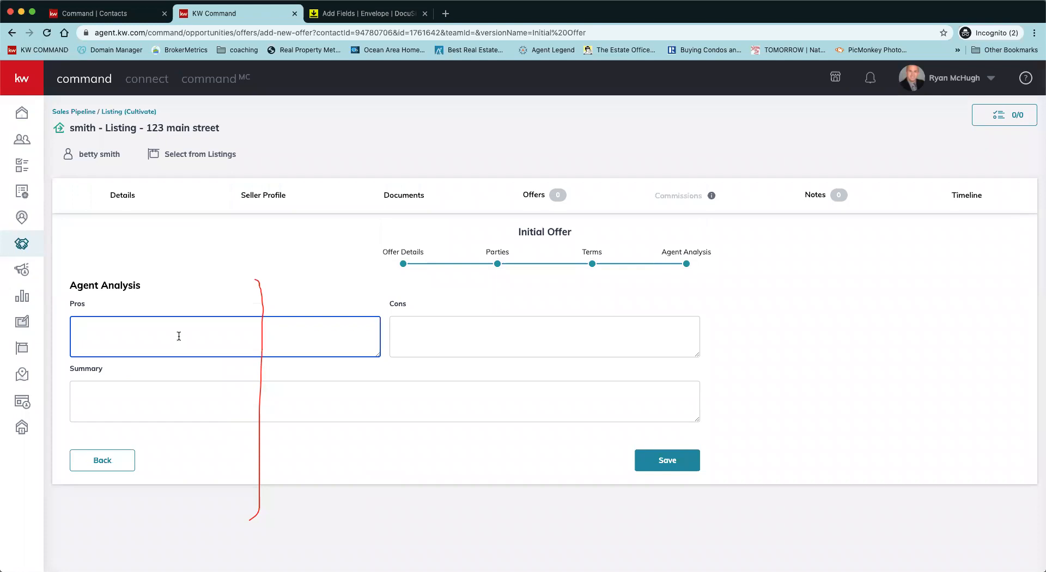
{"action": "type", "text": "25k down"}
{"action": "left_click", "coordinate": [417, 333]}
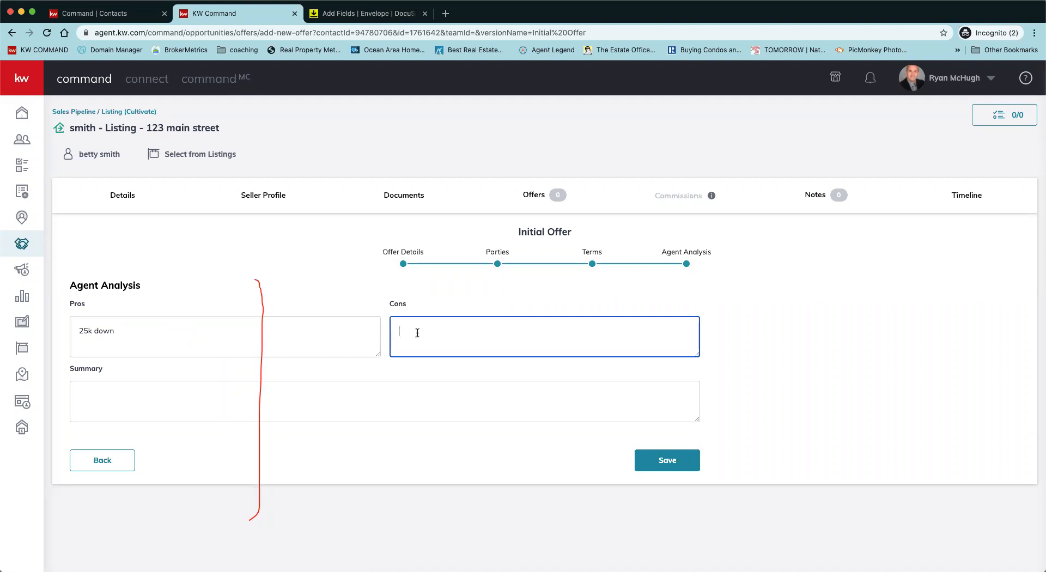
{"action": "type", "text": "slow closing"}
{"action": "left_click", "coordinate": [396, 397]}
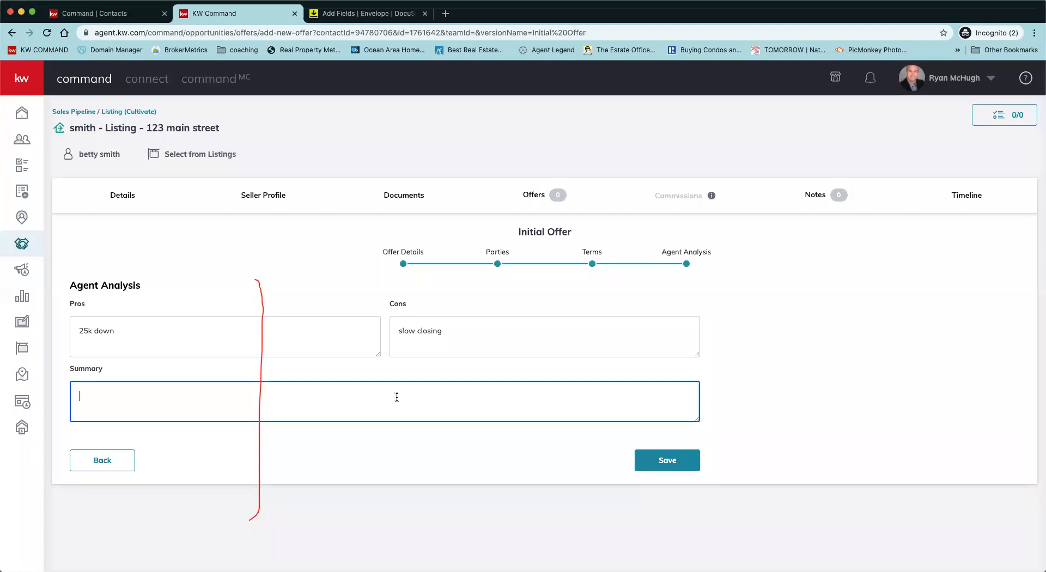
{"action": "type", "text": "seller should take this"}
{"action": "left_click", "coordinate": [677, 467]}
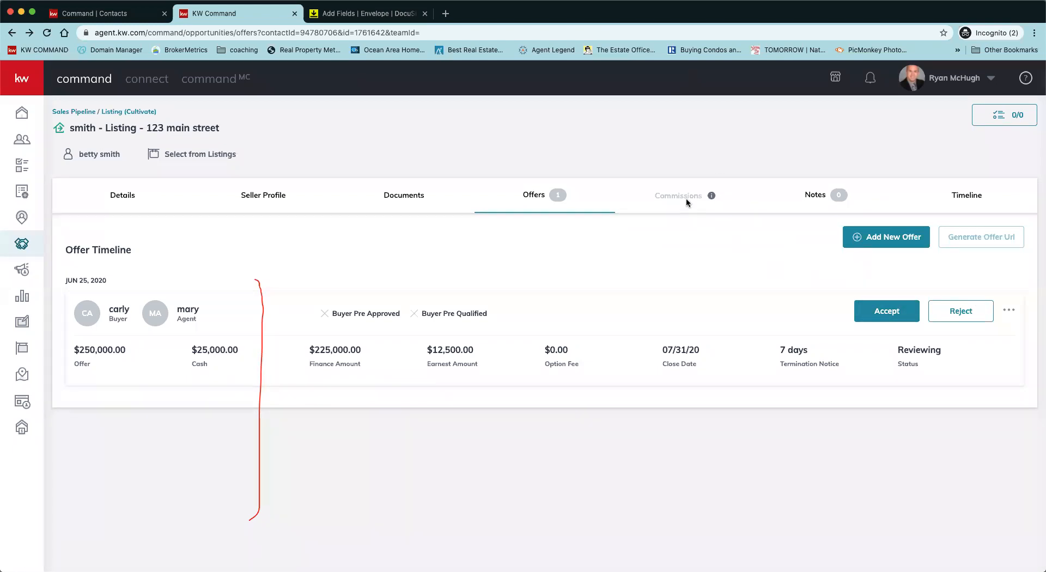
Step: Accept the $250,000 Initial Offer on the Offer Timeline
{"action": "left_click", "coordinate": [871, 313]}
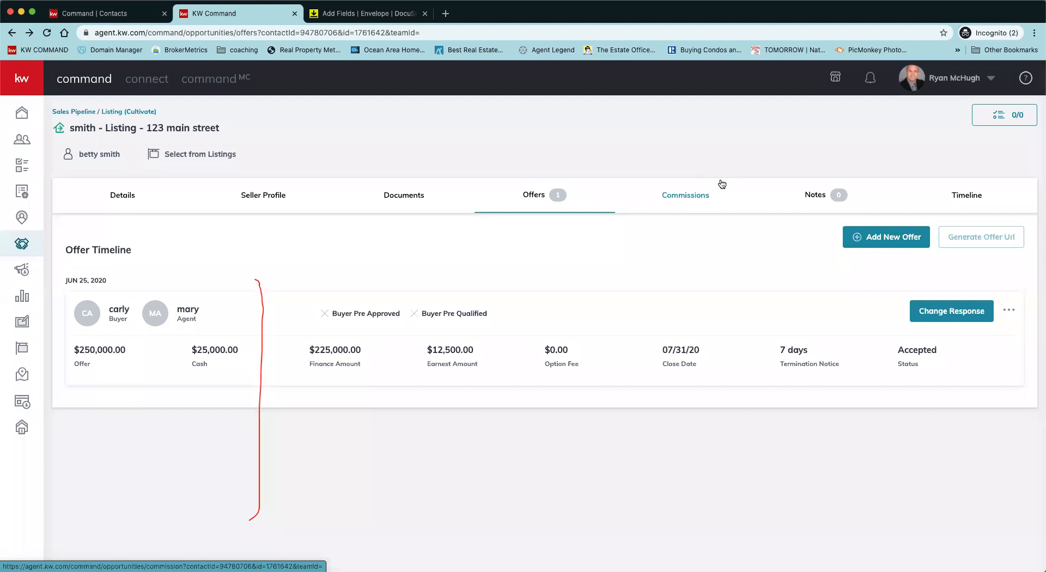
Step: Open the Commissions page and review the $250,000 sale at 3.0% commission
{"action": "left_click", "coordinate": [677, 194]}
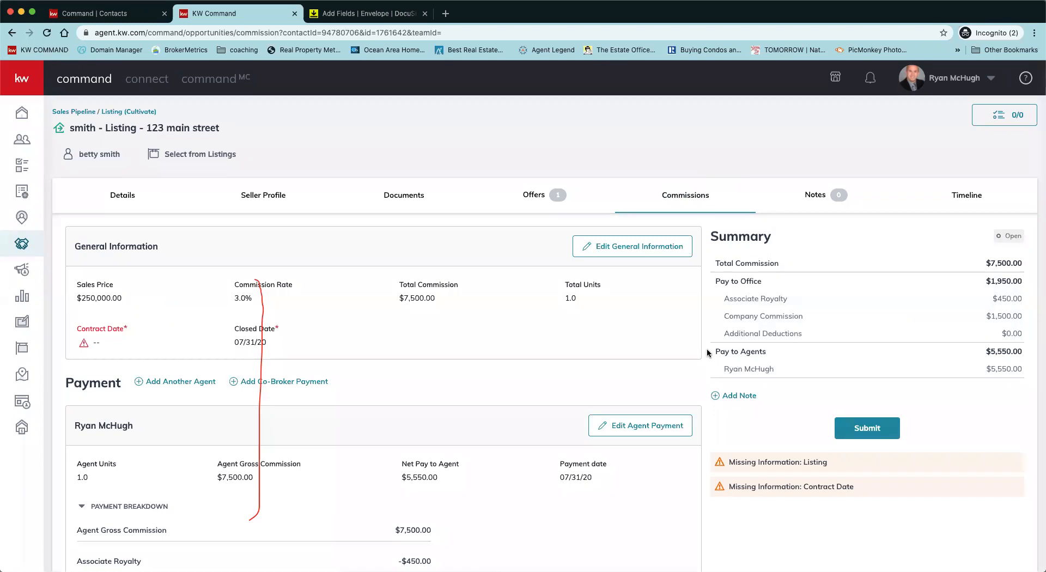
{"action": "scroll", "coordinate": [708, 353], "scroll_direction": "down", "scroll_amount": 2}
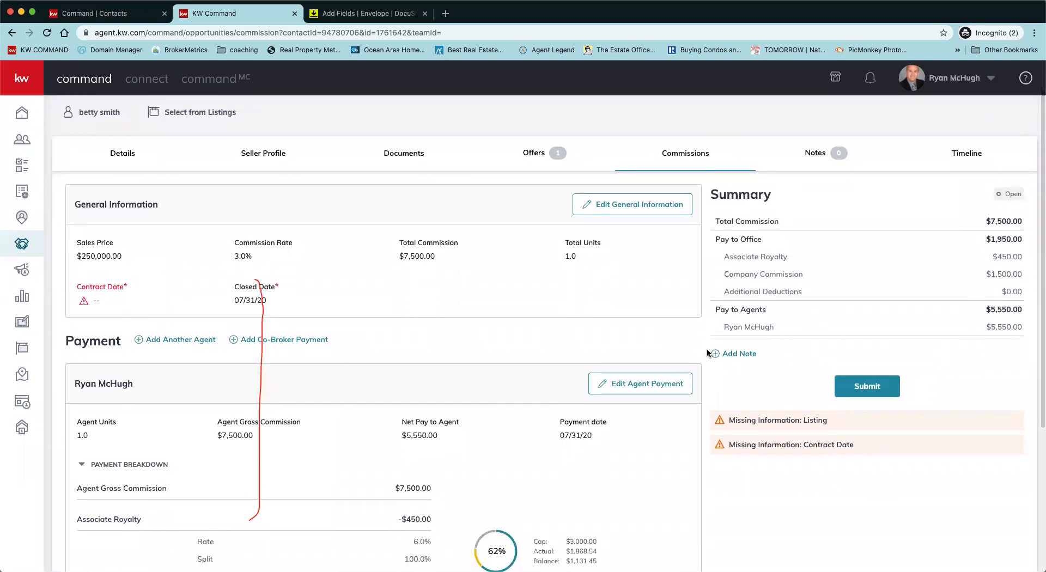
{"action": "scroll", "coordinate": [707, 348], "scroll_direction": "down", "scroll_amount": 5}
{"action": "scroll", "coordinate": [707, 348], "scroll_direction": "up", "scroll_amount": 5}
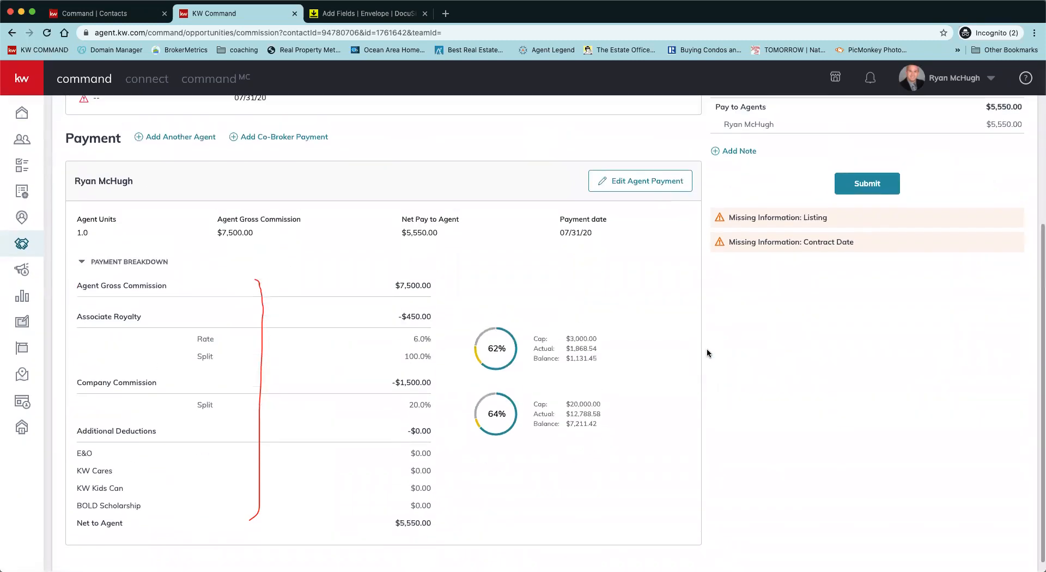
{"action": "scroll", "coordinate": [707, 348], "scroll_direction": "up", "scroll_amount": 2}
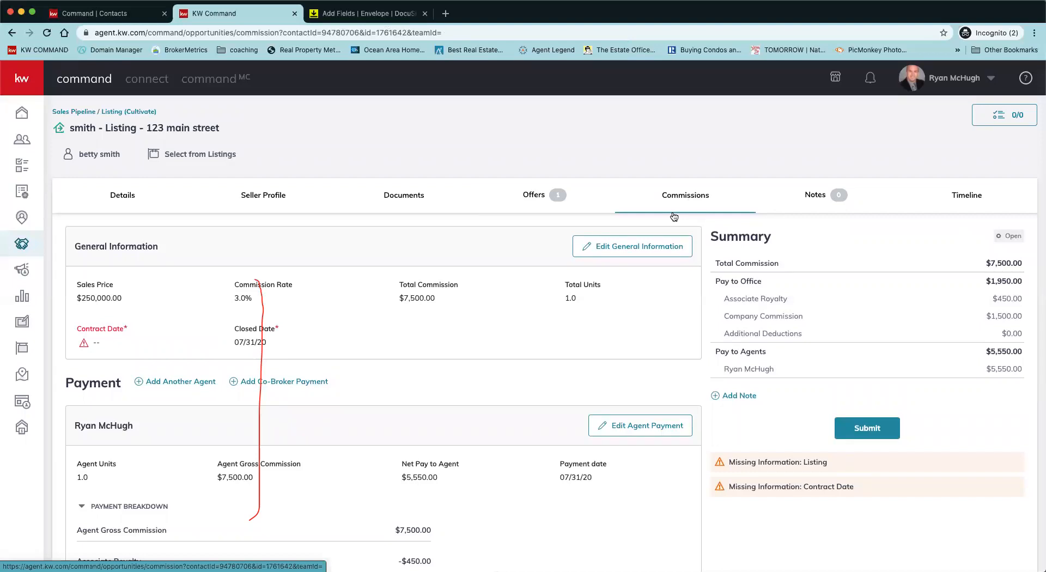
{"action": "scroll", "coordinate": [635, 341], "scroll_direction": "down", "scroll_amount": 1}
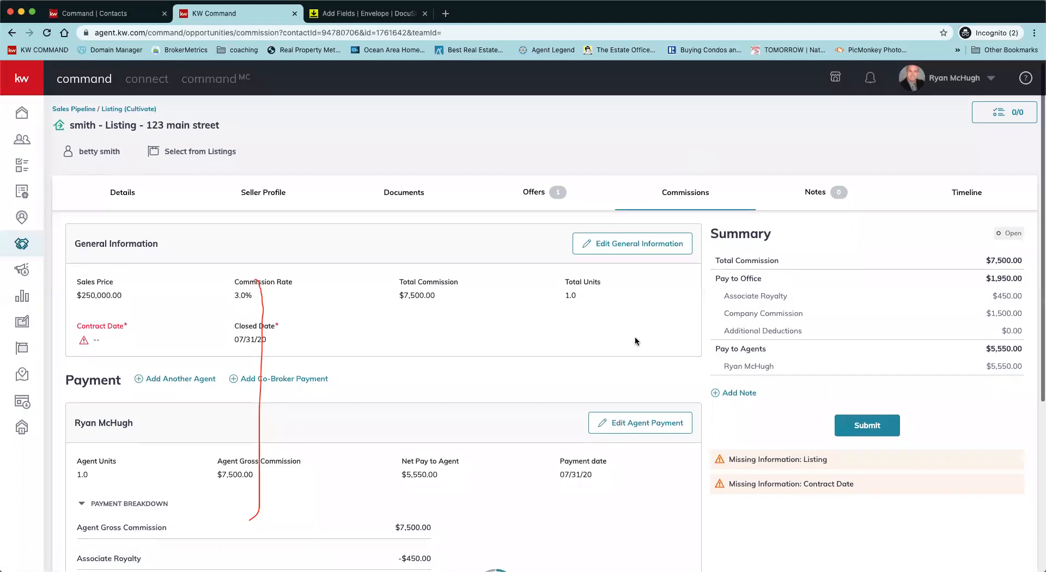
{"action": "scroll", "coordinate": [635, 341], "scroll_direction": "down", "scroll_amount": 1}
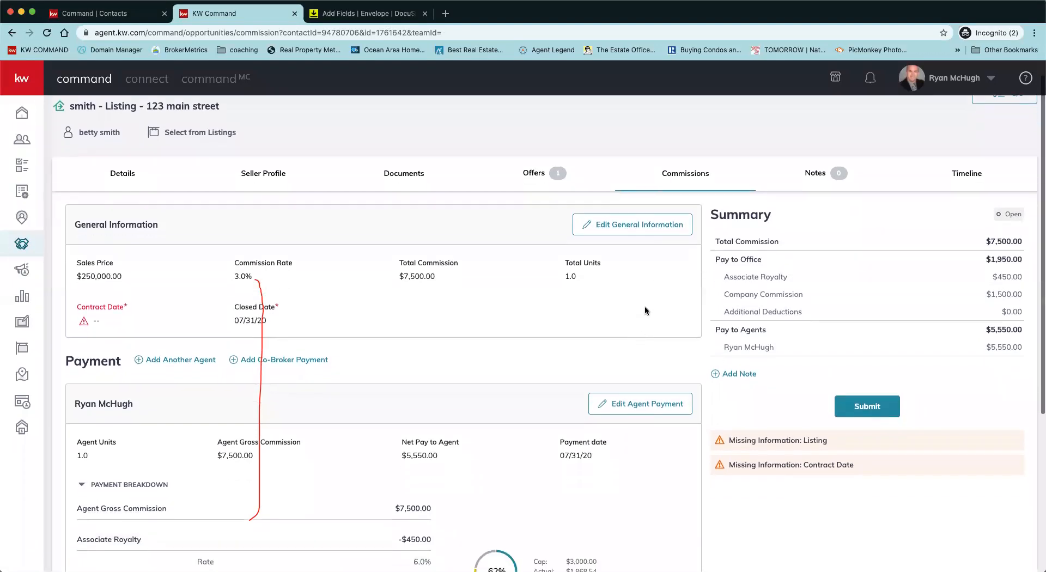
Step: Update general information to a $245,000 sales price, 2.75% rate and 06/25/20 contract date
{"action": "left_click", "coordinate": [634, 230]}
{"action": "scroll", "coordinate": [571, 333], "scroll_direction": "up", "scroll_amount": 1}
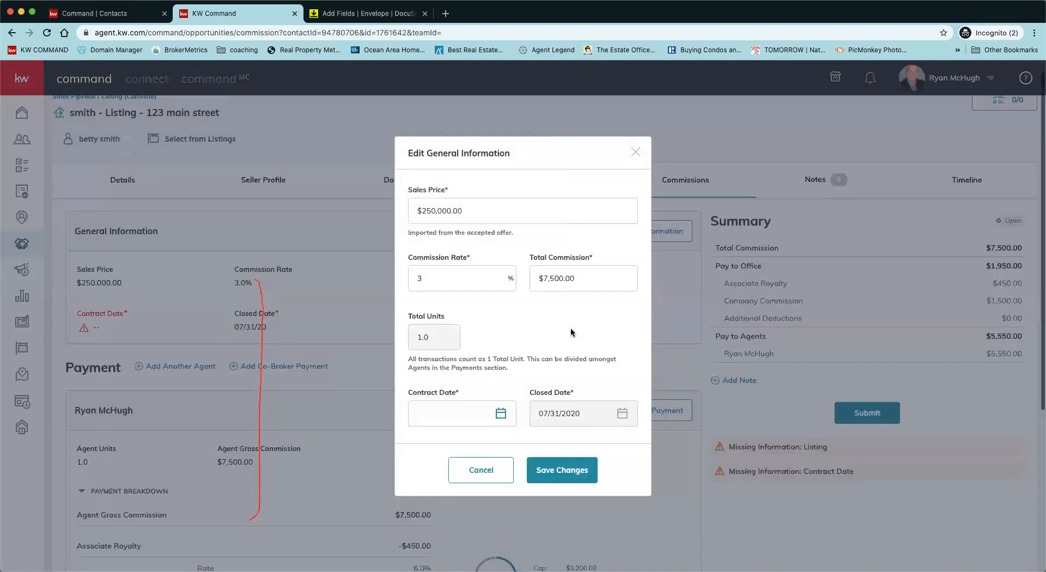
{"action": "triple_click", "coordinate": [492, 213]}
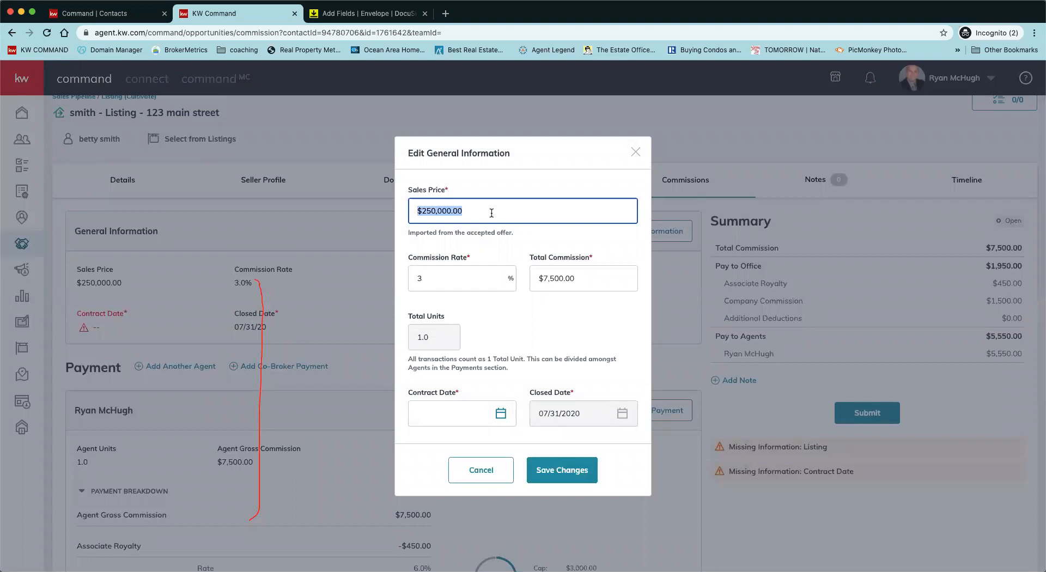
{"action": "type", "text": "245,000"}
{"action": "triple_click", "coordinate": [445, 278]}
{"action": "type", "text": "2.75"}
{"action": "left_click", "coordinate": [540, 309]}
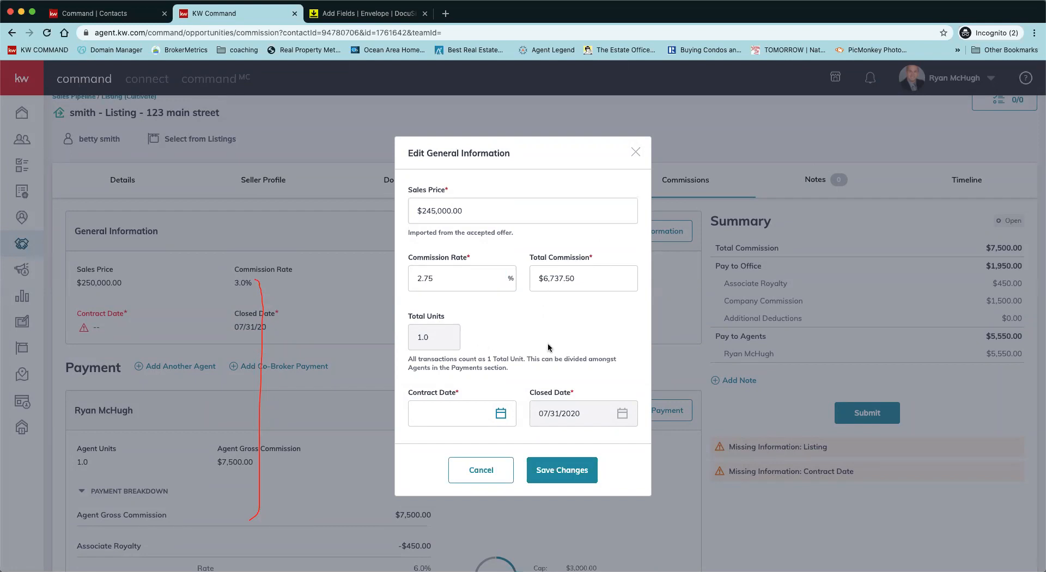
{"action": "scroll", "coordinate": [548, 342], "scroll_direction": "down", "scroll_amount": 1}
{"action": "left_click", "coordinate": [501, 414]}
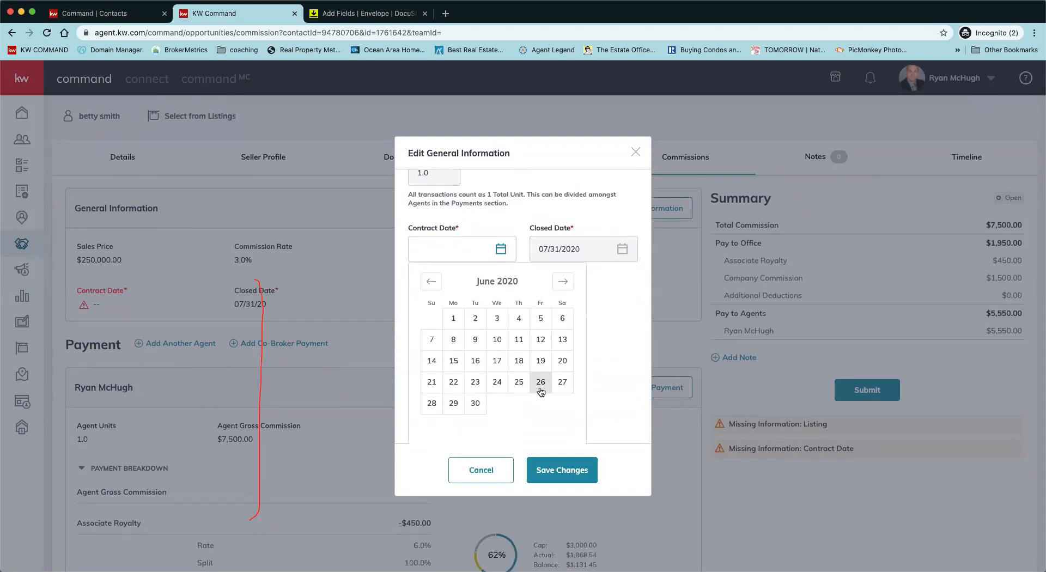
{"action": "left_click", "coordinate": [518, 382]}
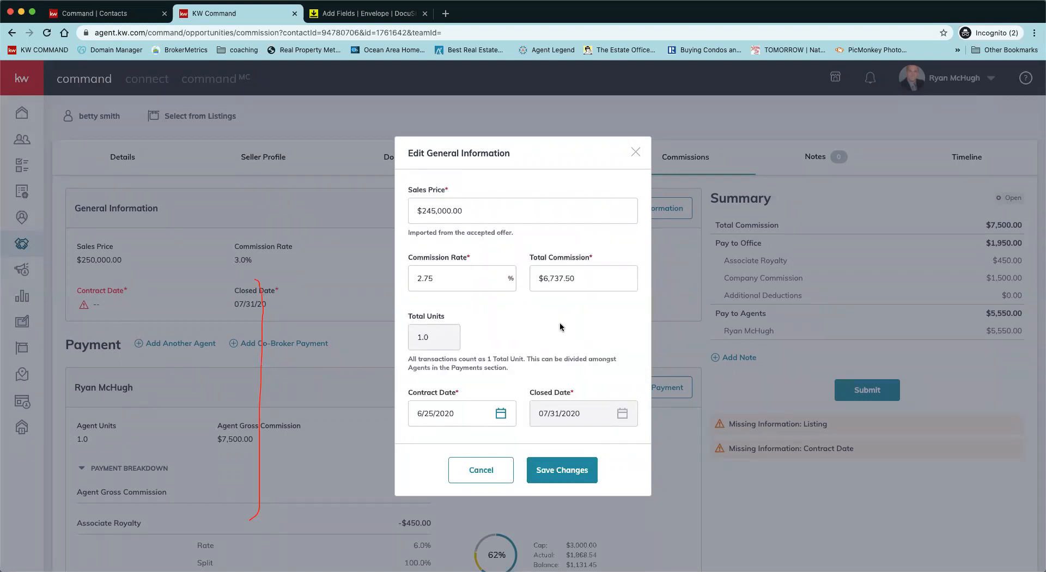
{"action": "scroll", "coordinate": [610, 416], "scroll_direction": "down", "scroll_amount": 1}
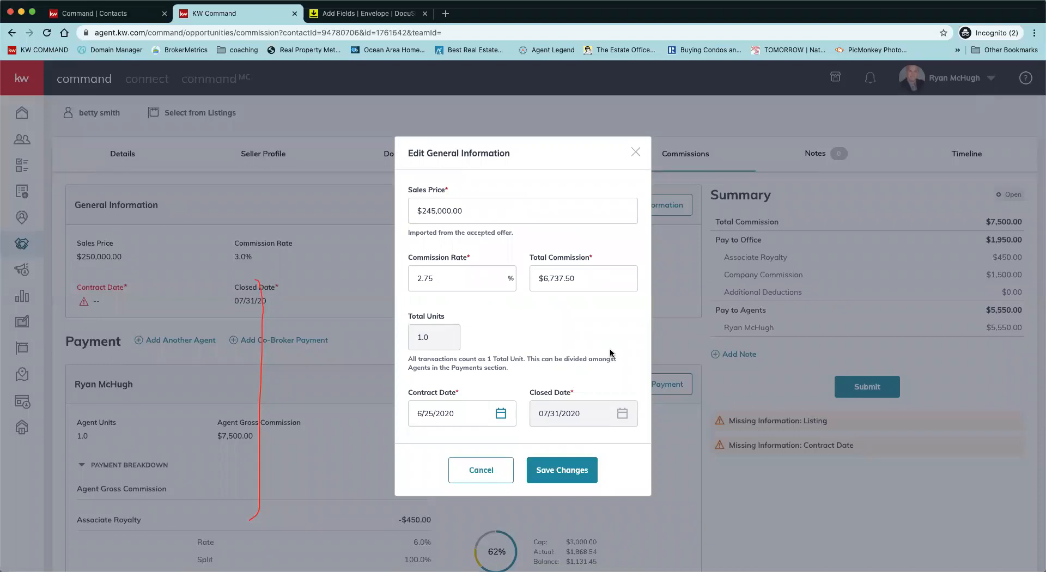
{"action": "left_click", "coordinate": [567, 472]}
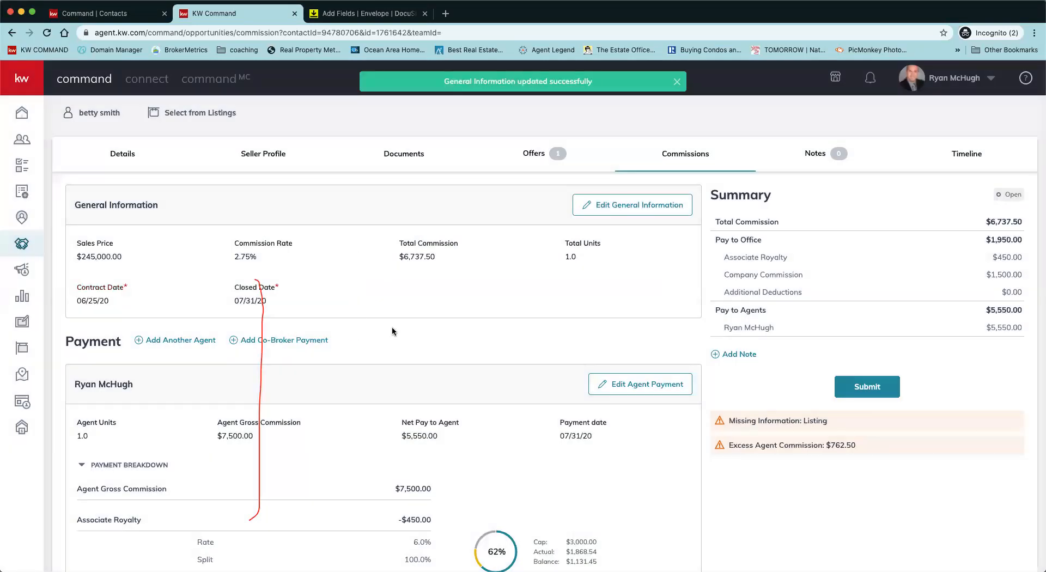
Step: Open the agent payment editor and review the $7,500 gross and $5,550 net breakdown
{"action": "scroll", "coordinate": [392, 326], "scroll_direction": "down", "scroll_amount": 3}
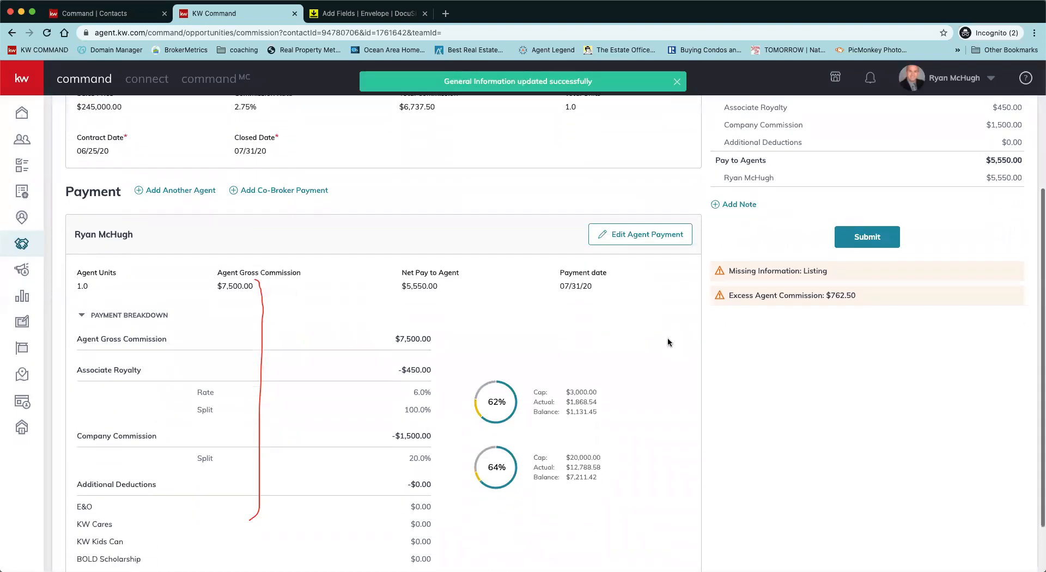
{"action": "left_click", "coordinate": [638, 241]}
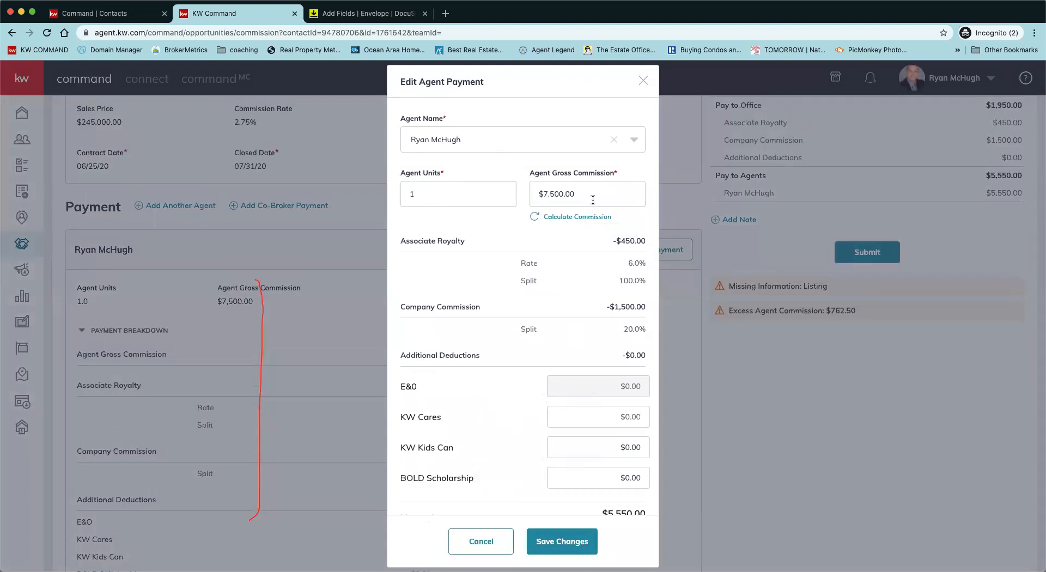
{"action": "scroll", "coordinate": [564, 306], "scroll_direction": "down", "scroll_amount": 1}
{"action": "scroll", "coordinate": [563, 305], "scroll_direction": "down", "scroll_amount": 1}
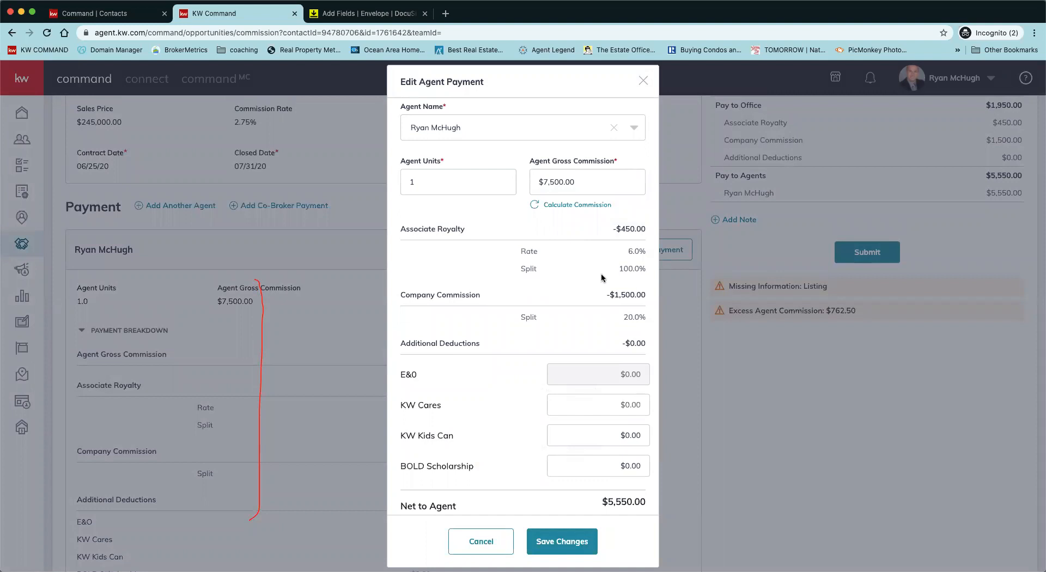
{"action": "scroll", "coordinate": [601, 267], "scroll_direction": "down", "scroll_amount": 2}
{"action": "scroll", "coordinate": [600, 263], "scroll_direction": "down", "scroll_amount": 1}
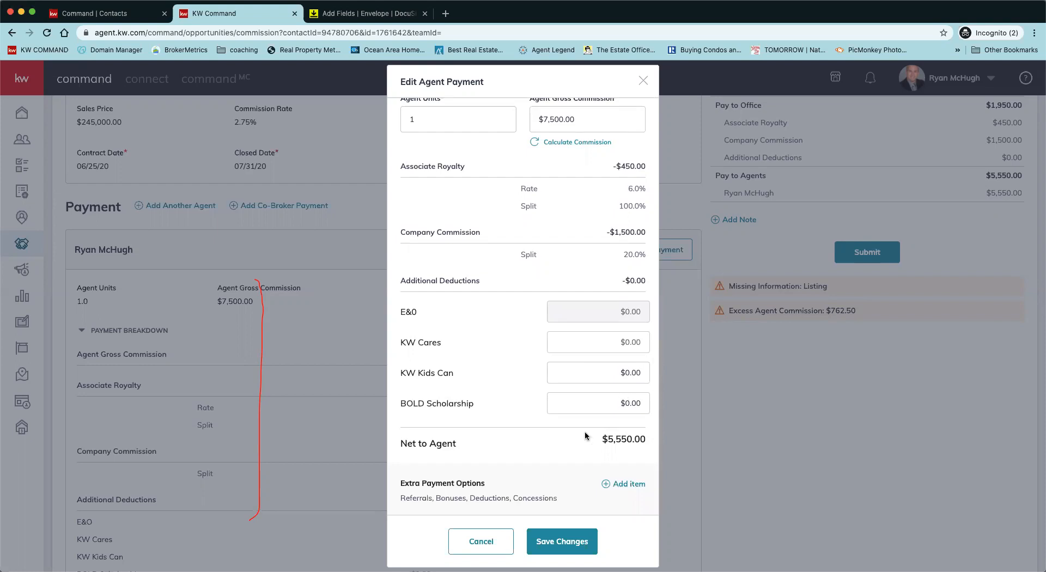
{"action": "scroll", "coordinate": [512, 491], "scroll_direction": "down", "scroll_amount": 2}
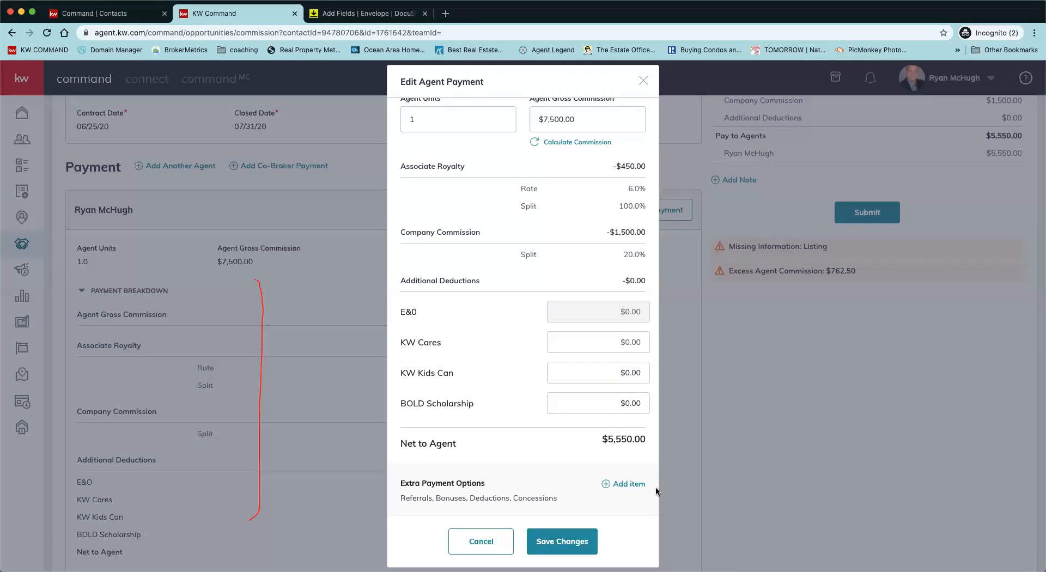
Step: Try a $500 Bonus extra payment item split with the Market Center
{"action": "left_click", "coordinate": [624, 483]}
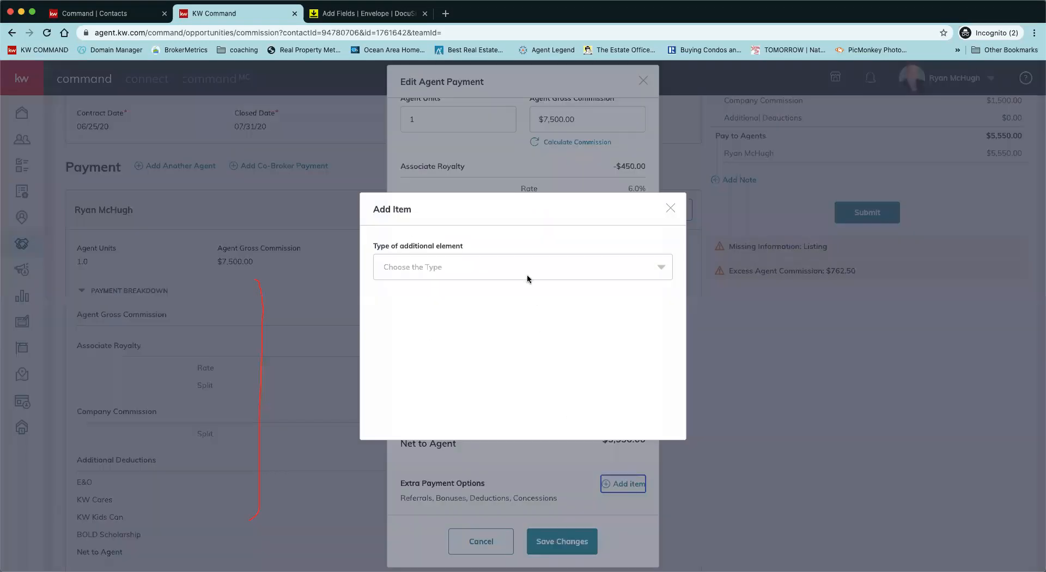
{"action": "left_click", "coordinate": [525, 266]}
{"action": "scroll", "coordinate": [507, 303], "scroll_direction": "down", "scroll_amount": 1}
{"action": "scroll", "coordinate": [493, 303], "scroll_direction": "up", "scroll_amount": 1}
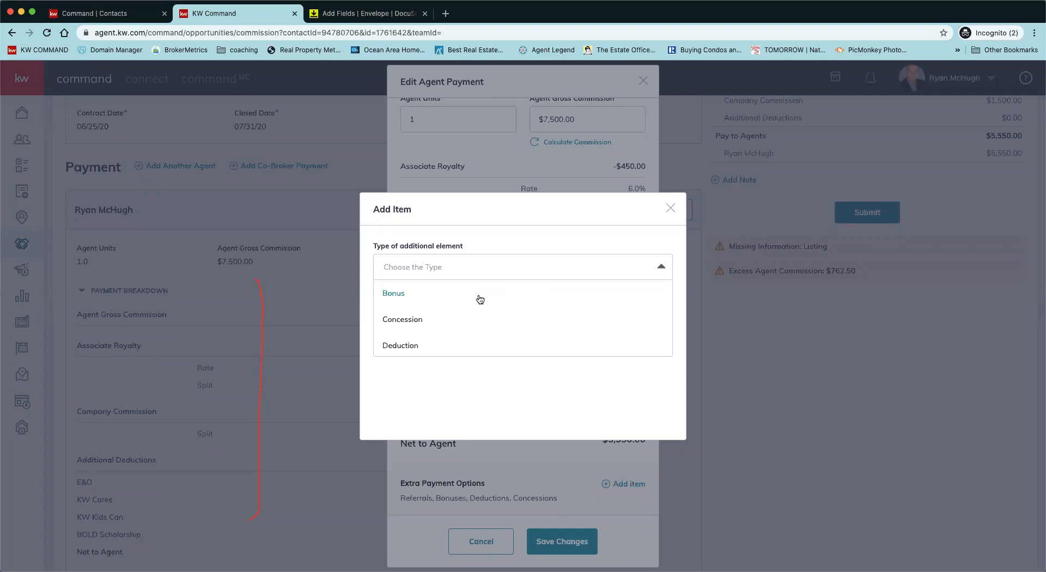
{"action": "left_click", "coordinate": [390, 295]}
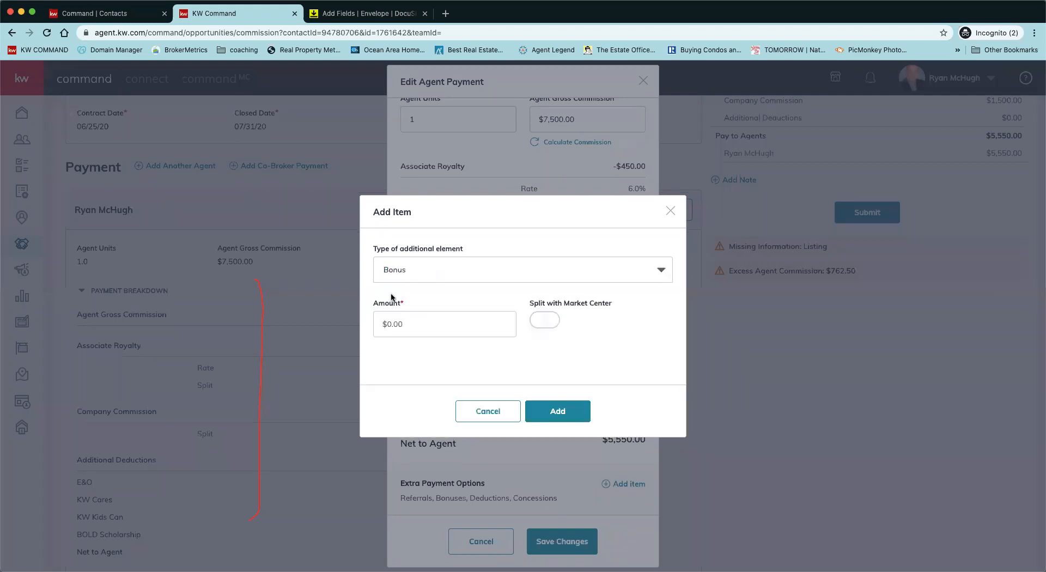
{"action": "left_click", "coordinate": [424, 323]}
{"action": "type", "text": "500"}
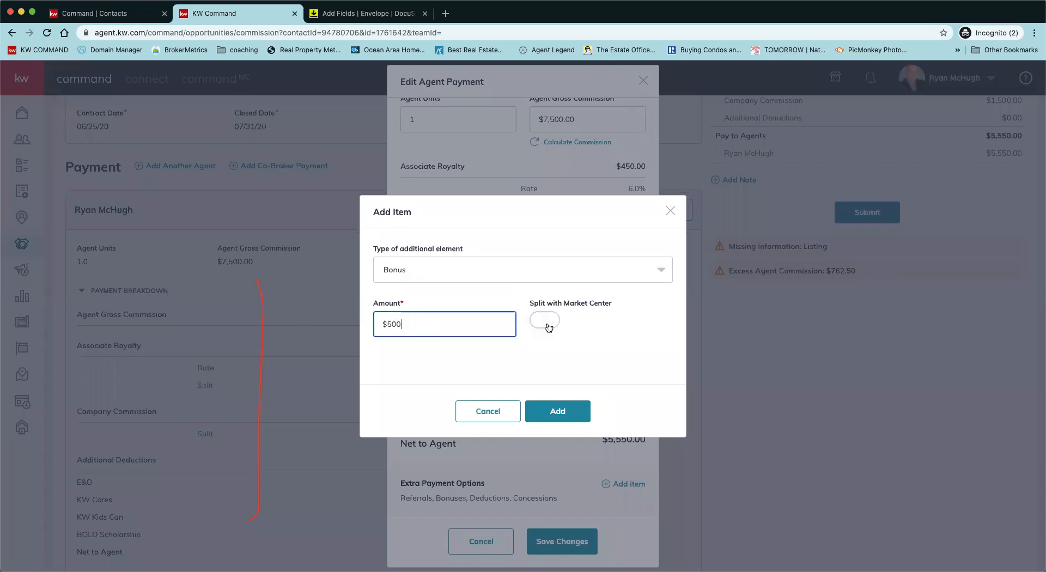
{"action": "left_click", "coordinate": [548, 323]}
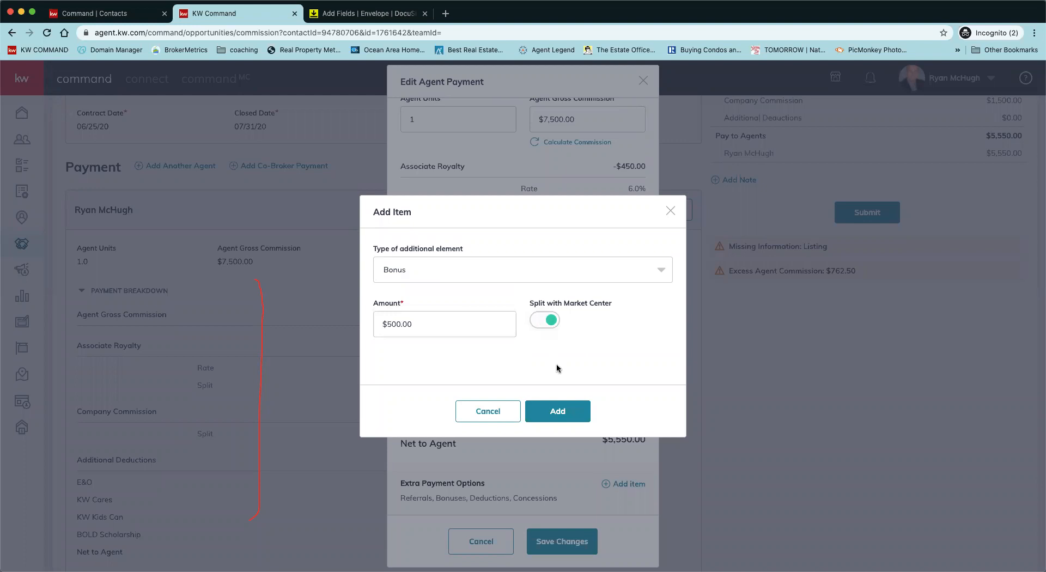
Step: Try the Concession and Deduction item types, then close both dialogs without adding anything
{"action": "left_click", "coordinate": [521, 270]}
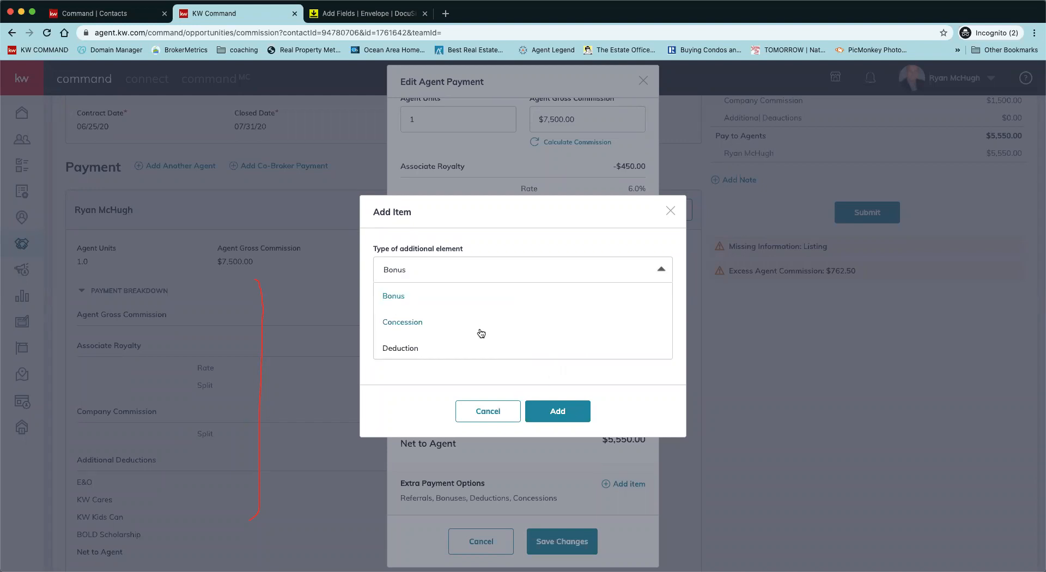
{"action": "left_click", "coordinate": [450, 326]}
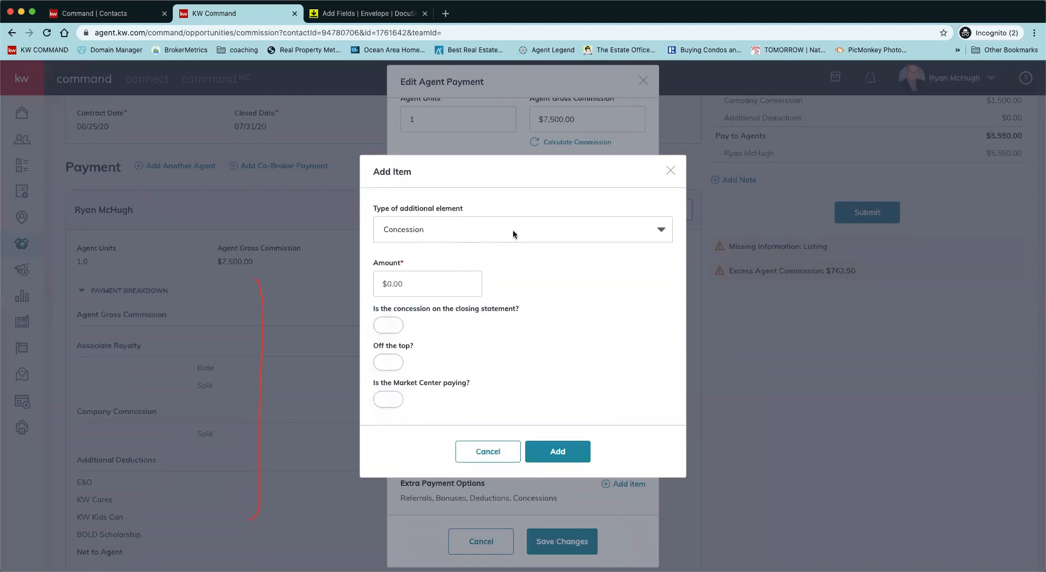
{"action": "left_click", "coordinate": [459, 236]}
{"action": "scroll", "coordinate": [447, 288], "scroll_direction": "down", "scroll_amount": 1}
{"action": "left_click", "coordinate": [439, 285]}
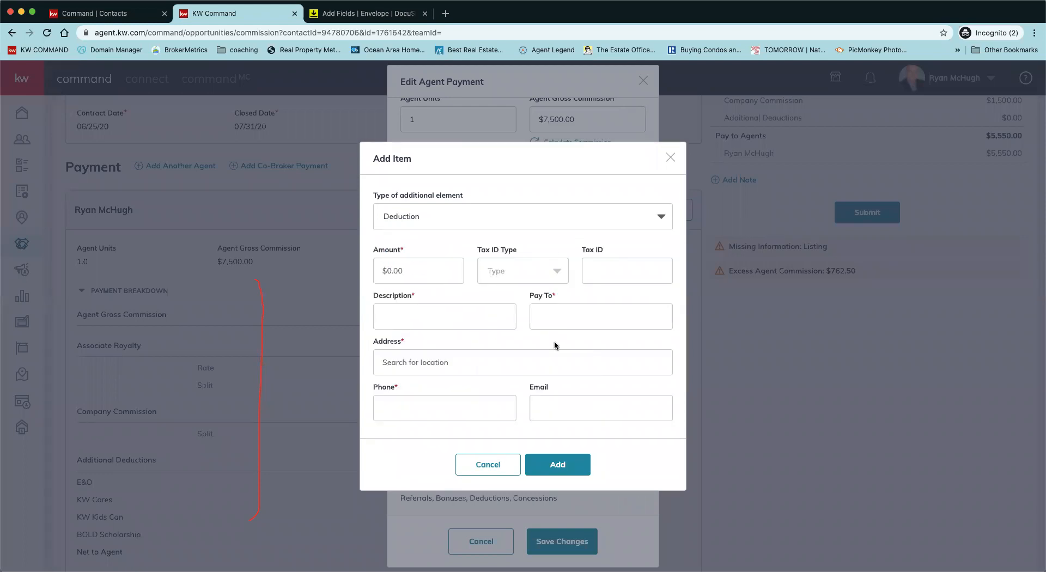
{"action": "scroll", "coordinate": [556, 344], "scroll_direction": "down", "scroll_amount": 1}
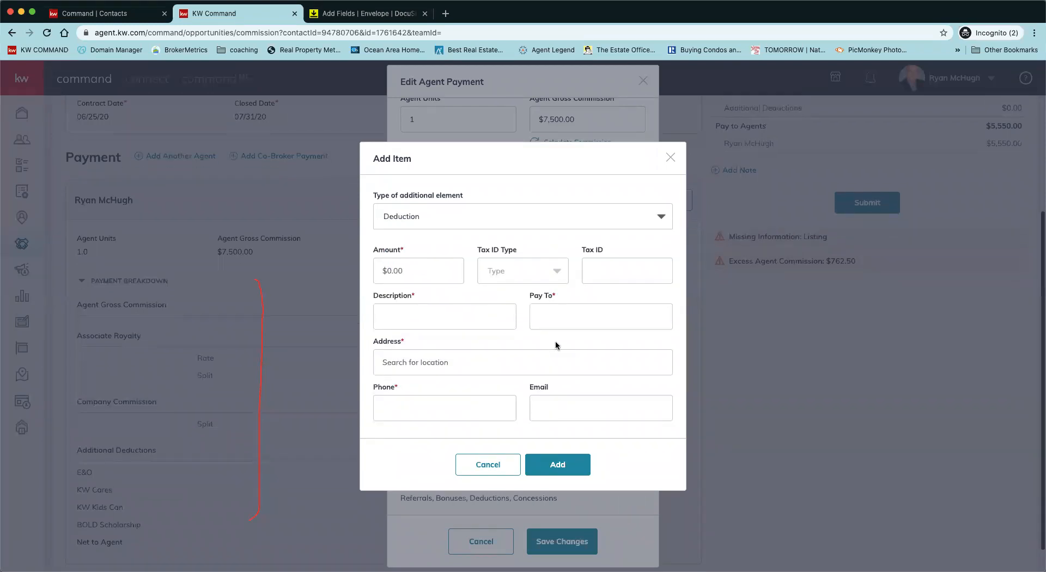
{"action": "left_click", "coordinate": [649, 219]}
{"action": "scroll", "coordinate": [532, 275], "scroll_direction": "down", "scroll_amount": 2}
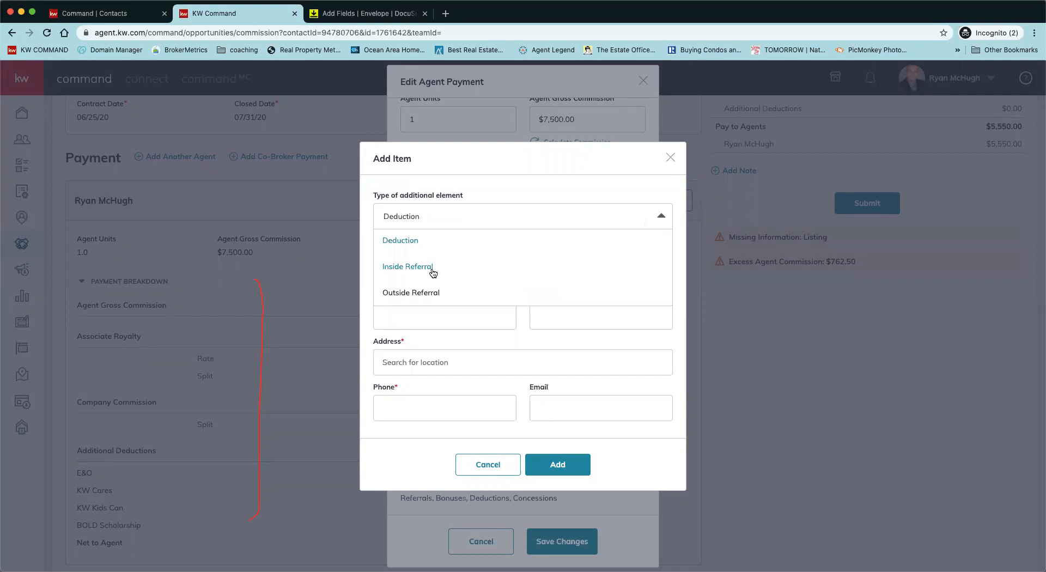
{"action": "left_click", "coordinate": [552, 342]}
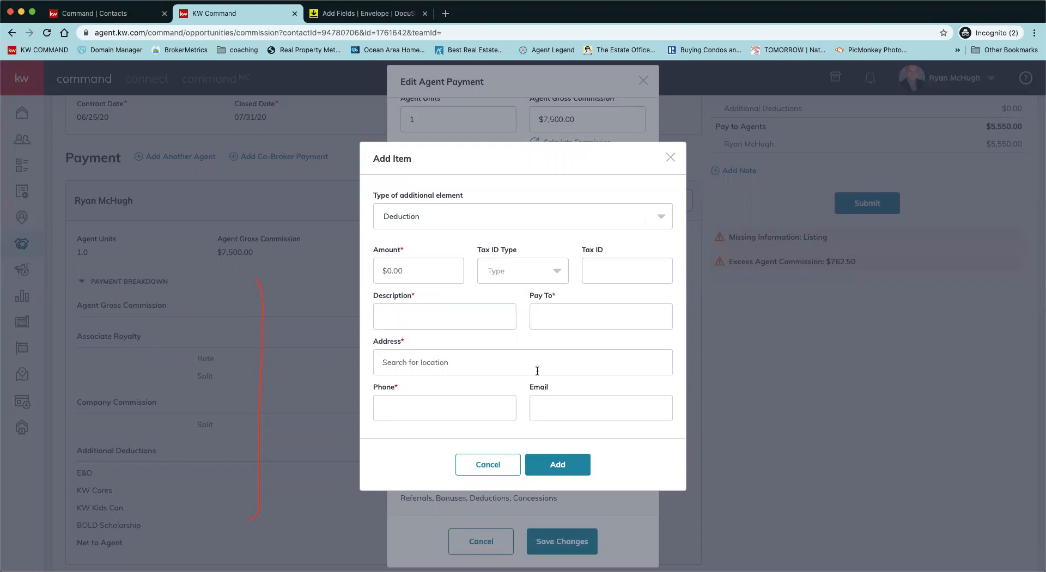
{"action": "left_click", "coordinate": [670, 158]}
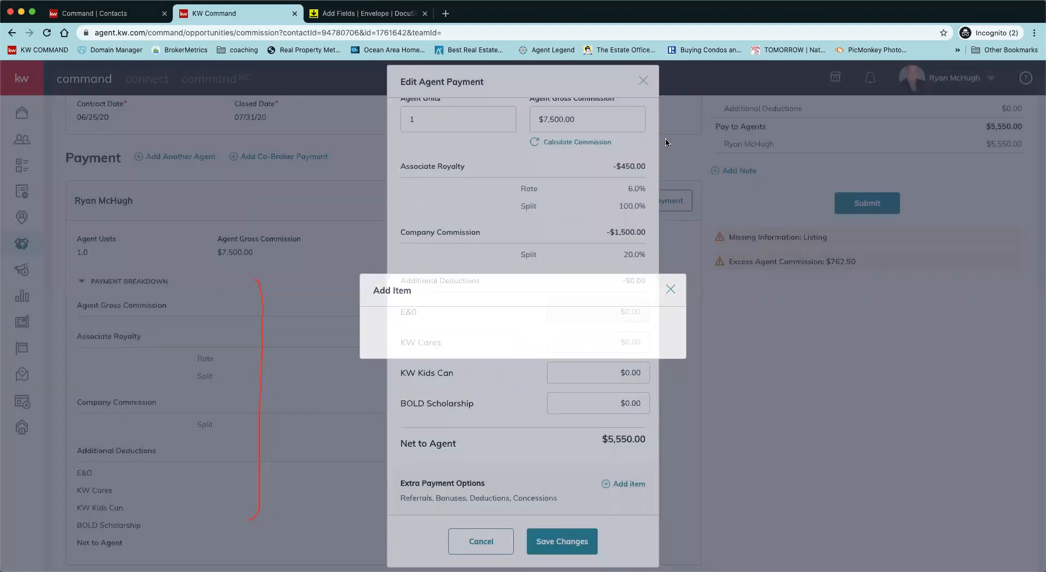
{"action": "left_click", "coordinate": [643, 82]}
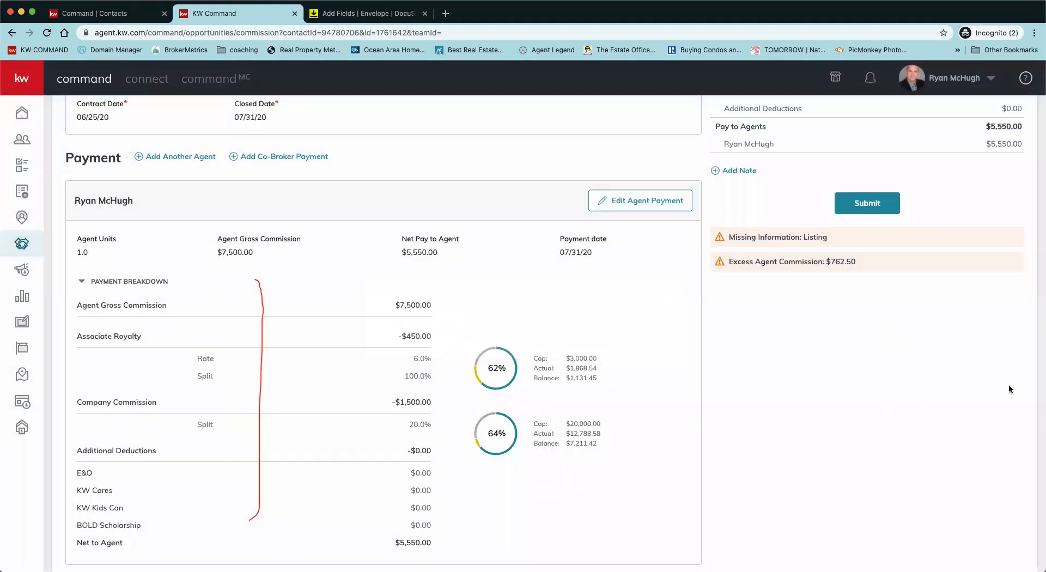
{"action": "scroll", "coordinate": [1008, 384], "scroll_direction": "up", "scroll_amount": 4}
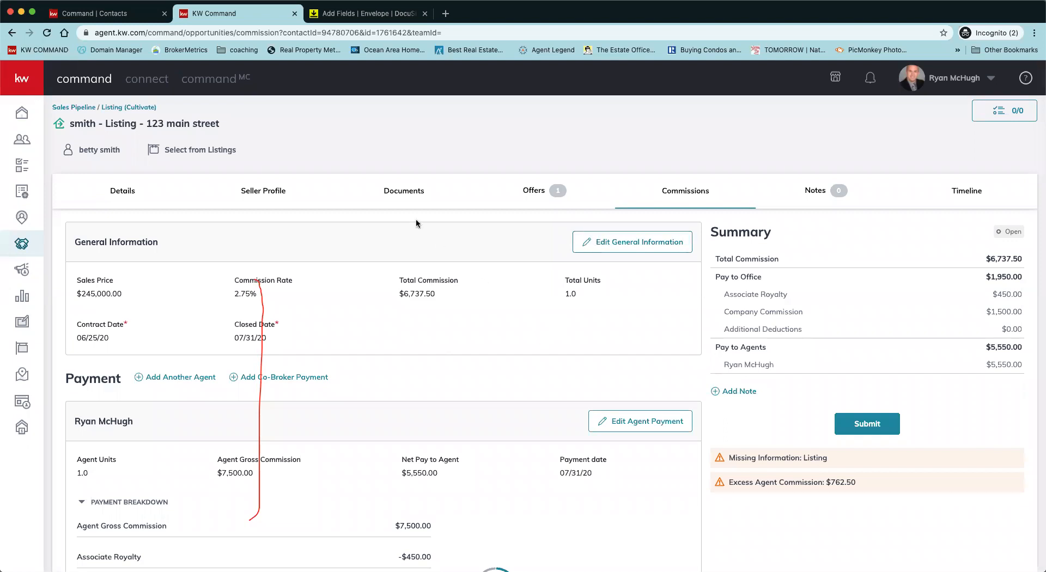
Step: Show the listing's Closed documents checklist requiring a Closing Statement
{"action": "left_click", "coordinate": [401, 192]}
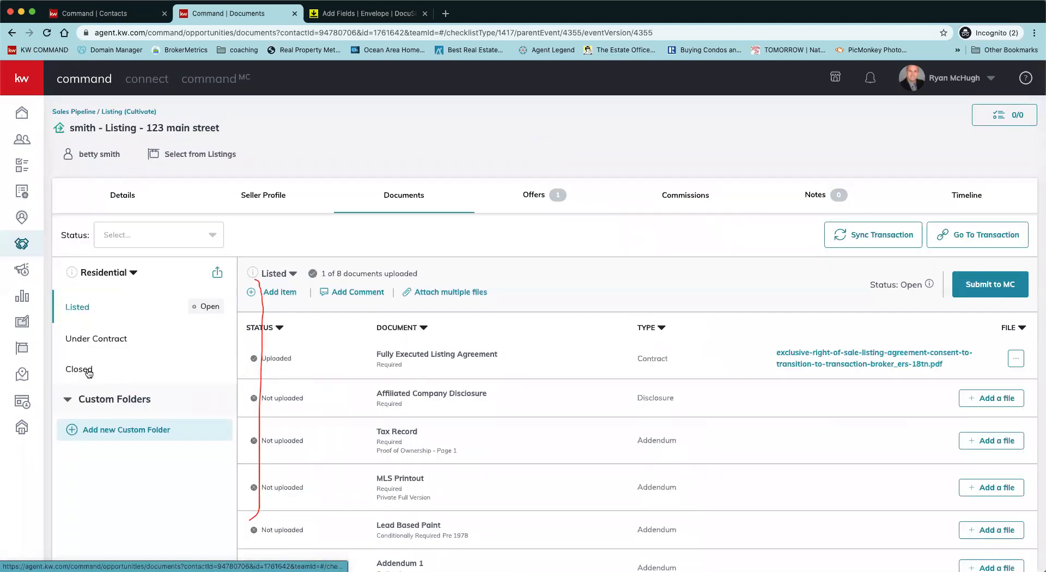
{"action": "left_click", "coordinate": [87, 370]}
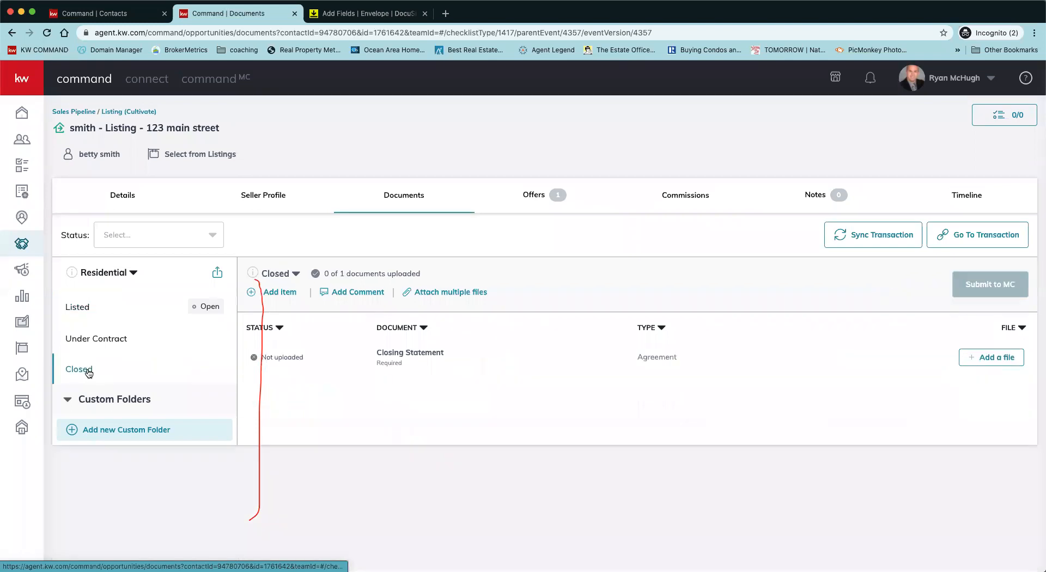